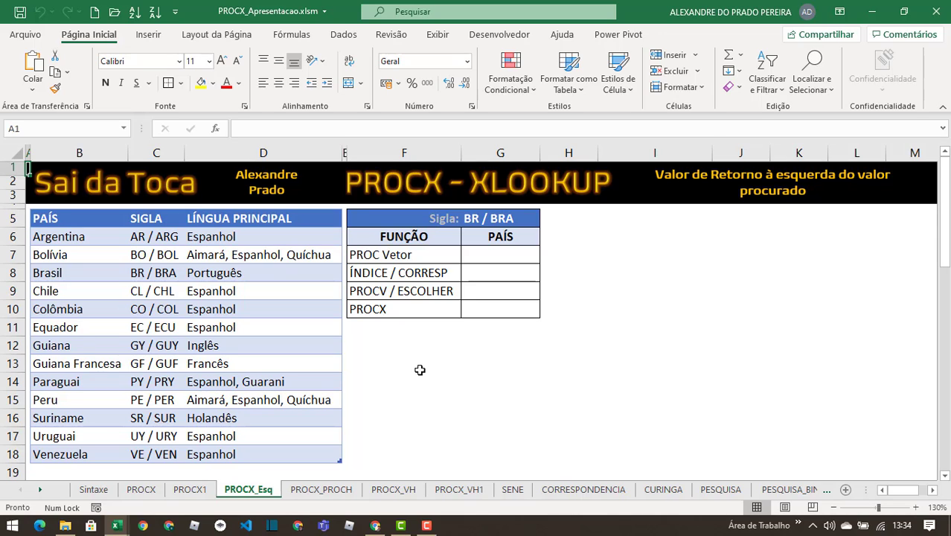
Start a PROC formula in G7, the PROC Vetor row, with the sigla in G5 as lookup value.
left_click(491, 256)
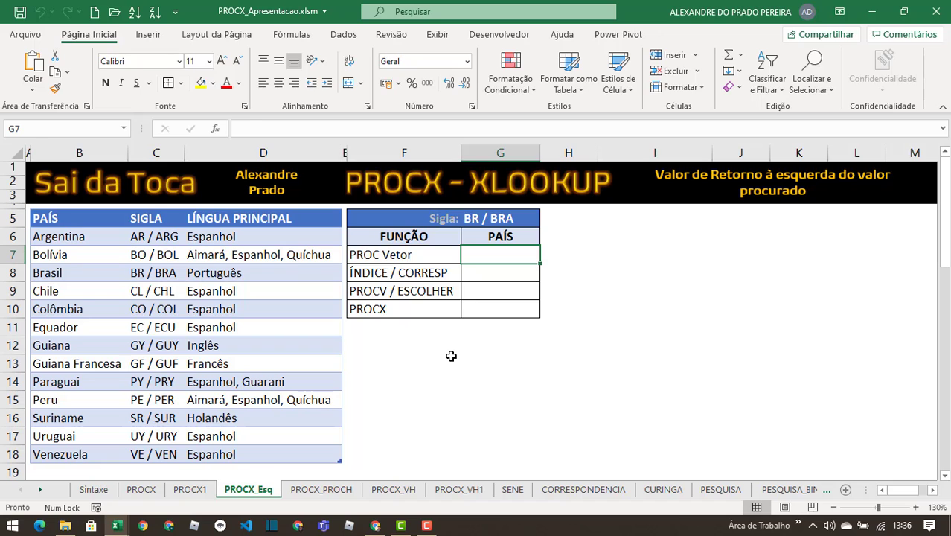
type("=proc(")
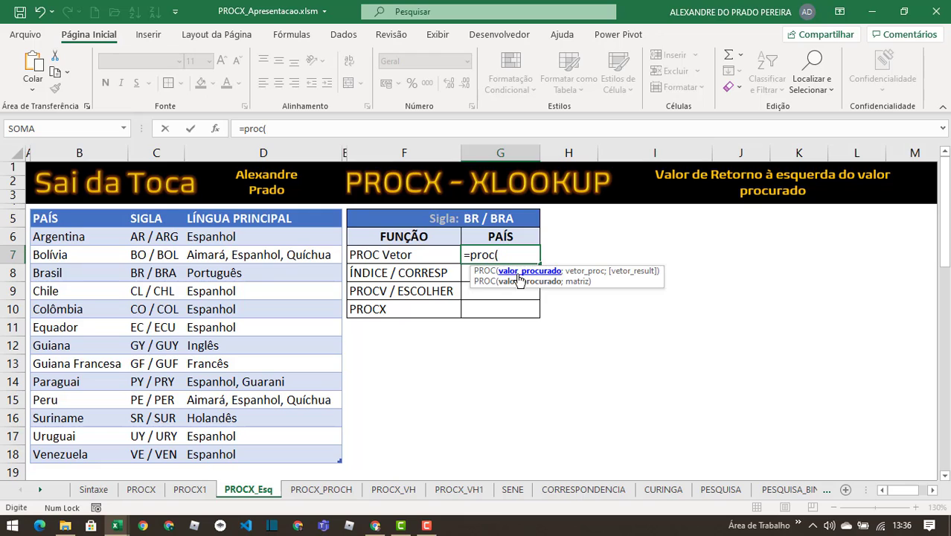
left_click(482, 226)
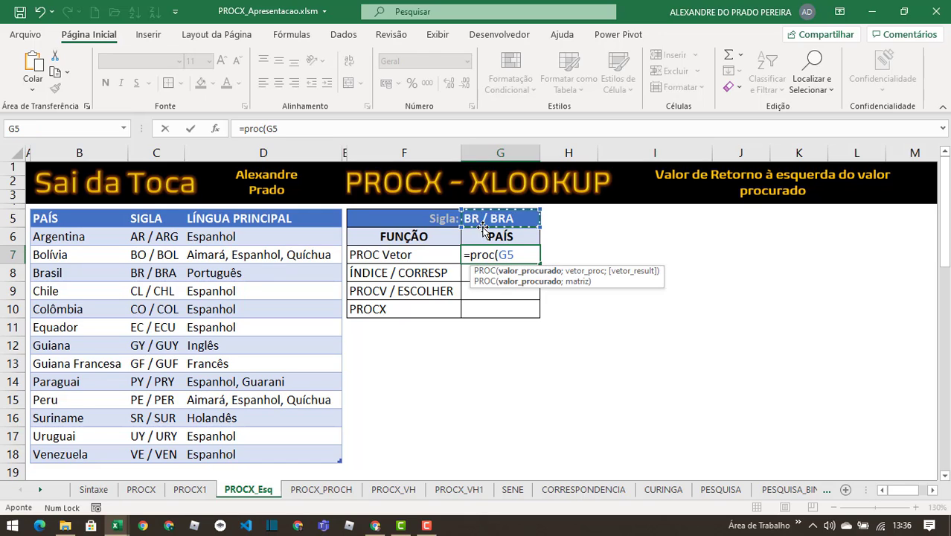
type(";")
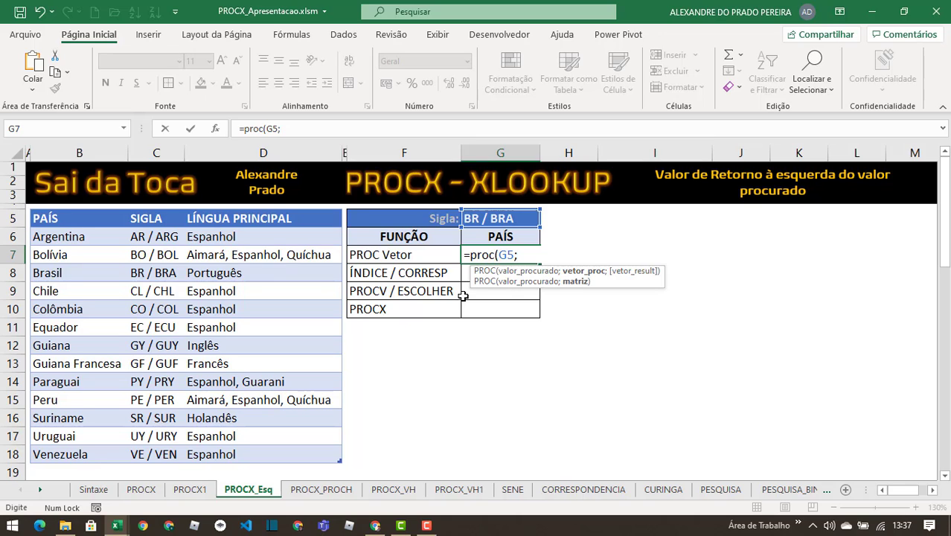
left_click(146, 211)
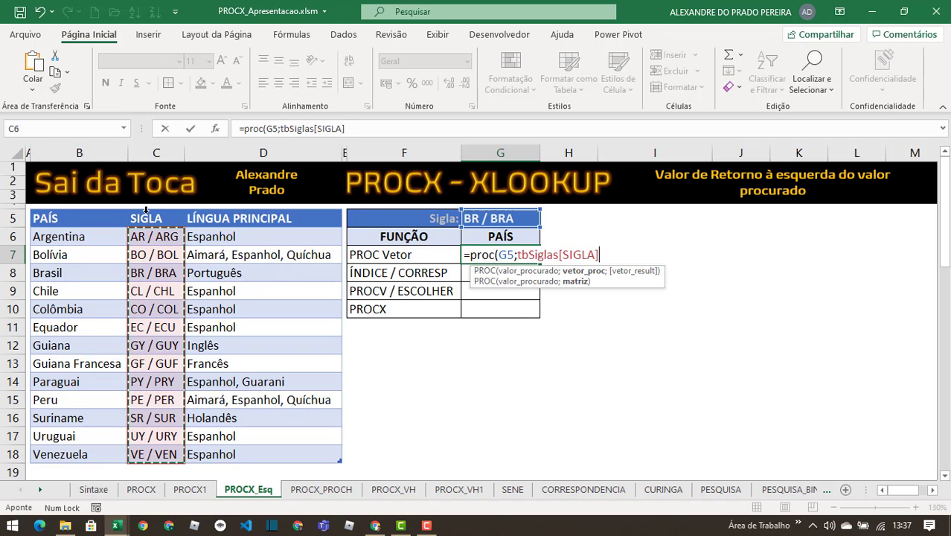
key("BackSpace")
key("BackSpace")
key("BackSpace")
key("BackSpace")
key("BackSpace")
key("BackSpace")
key("BackSpace")
key("BackSpace")
key("BackSpace")
key("BackSpace")
key("BackSpace")
key("BackSpace")
key("BackSpace")
key("BackSpace")
key("BackSpace")
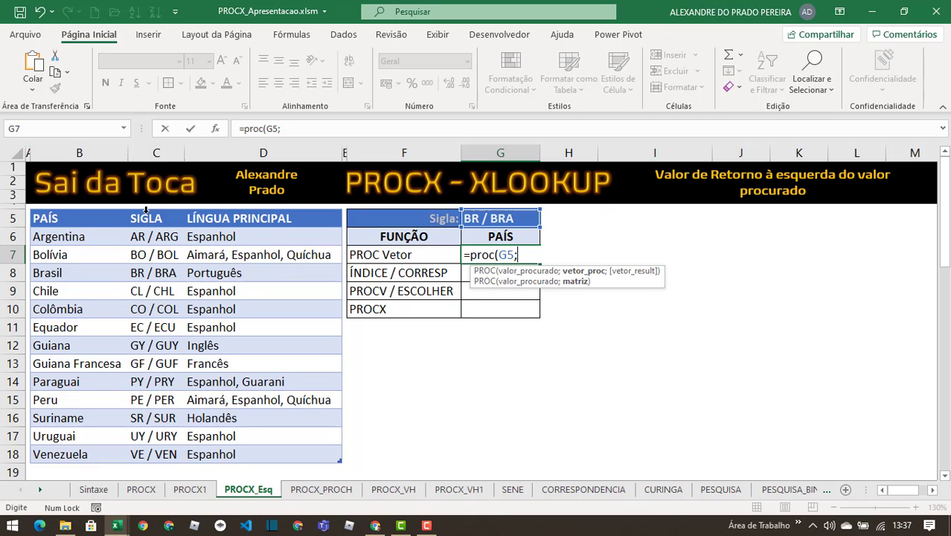
Add tbSiglas[SIGLA] as the lookup vector of the PROC formula in G7.
type("tb")
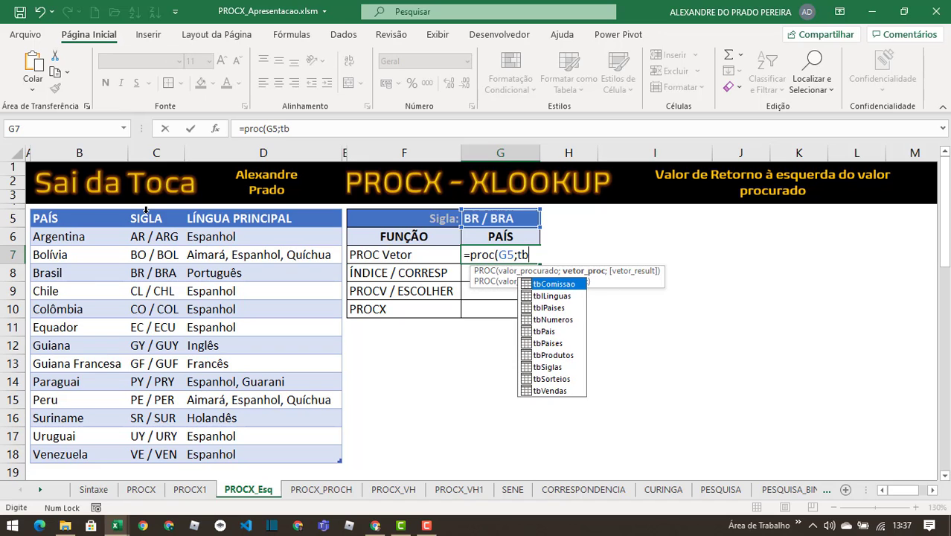
type("Sig")
key("Tab")
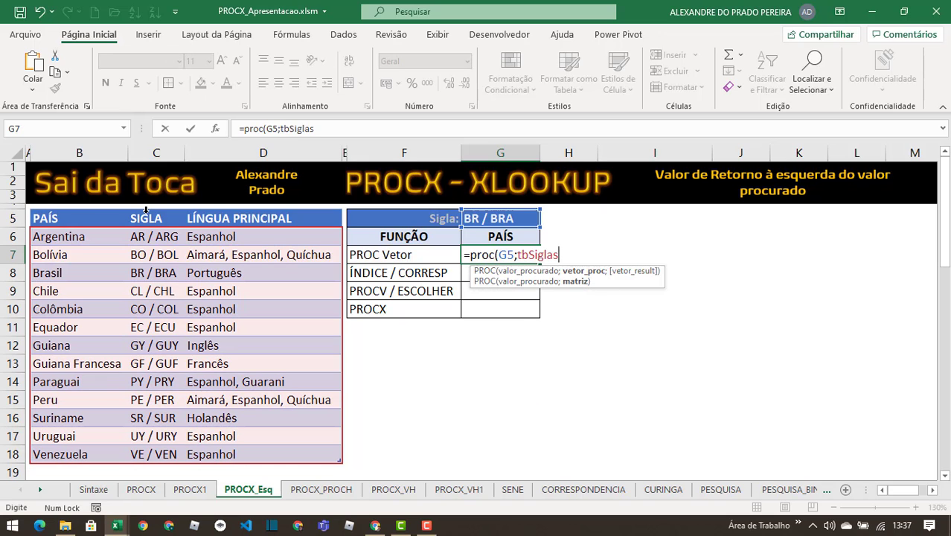
type("[")
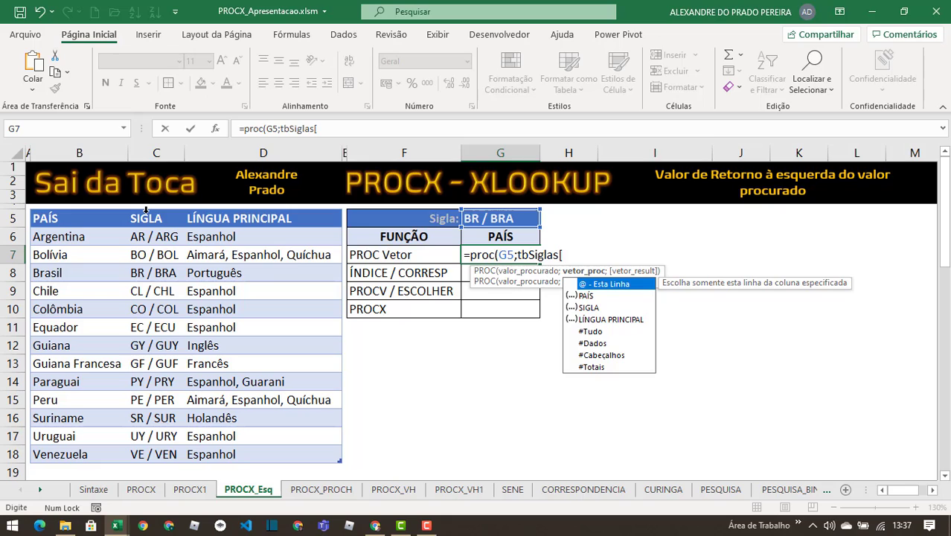
key("Down")
key("Down")
key("Tab")
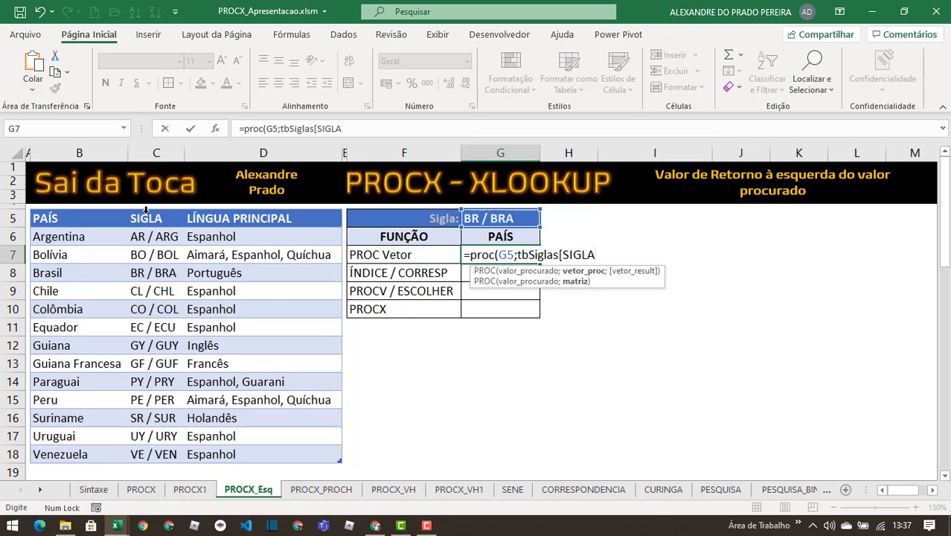
type("]")
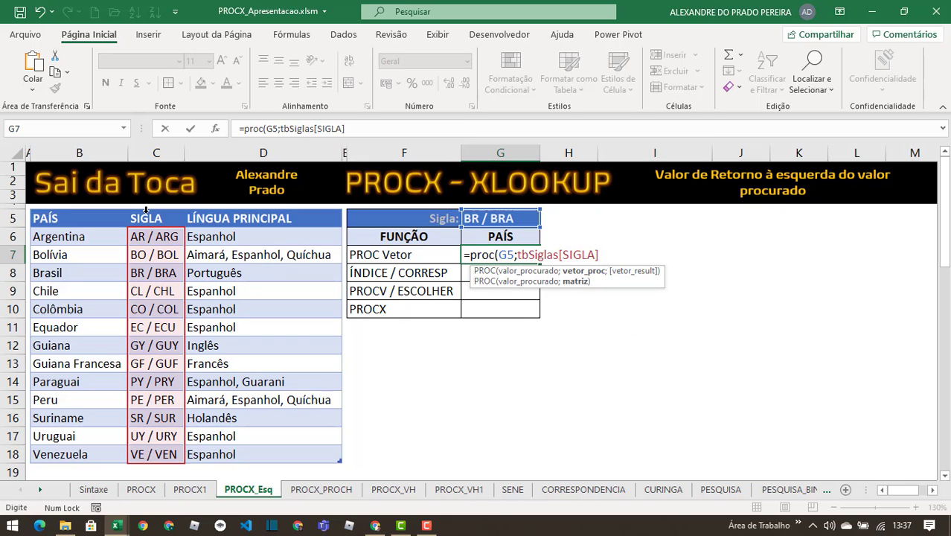
type(";")
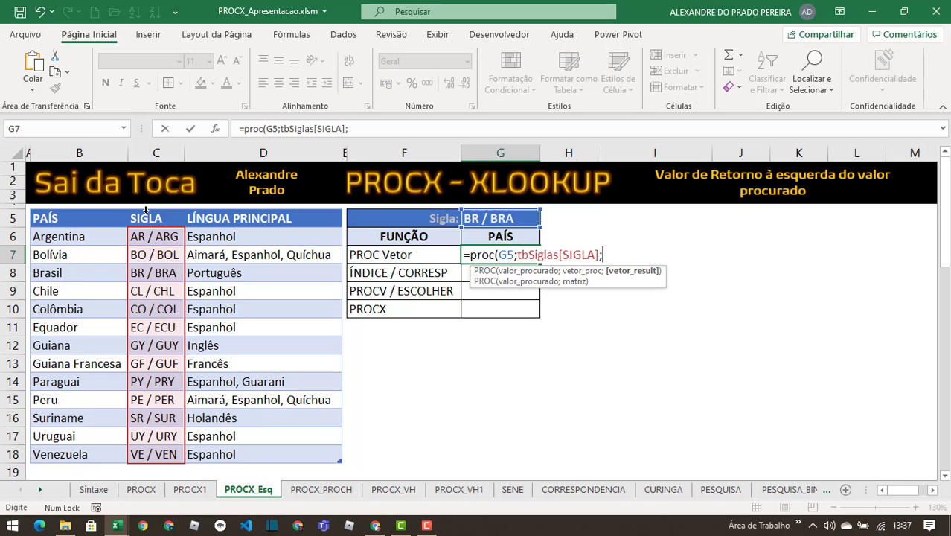
Add tbSiglas[PAÍS] as the result vector and complete the formula =PROC(G5;tbSiglas[SIGLA];tbSiglas[PAÍS]) in G7.
type("tbp")
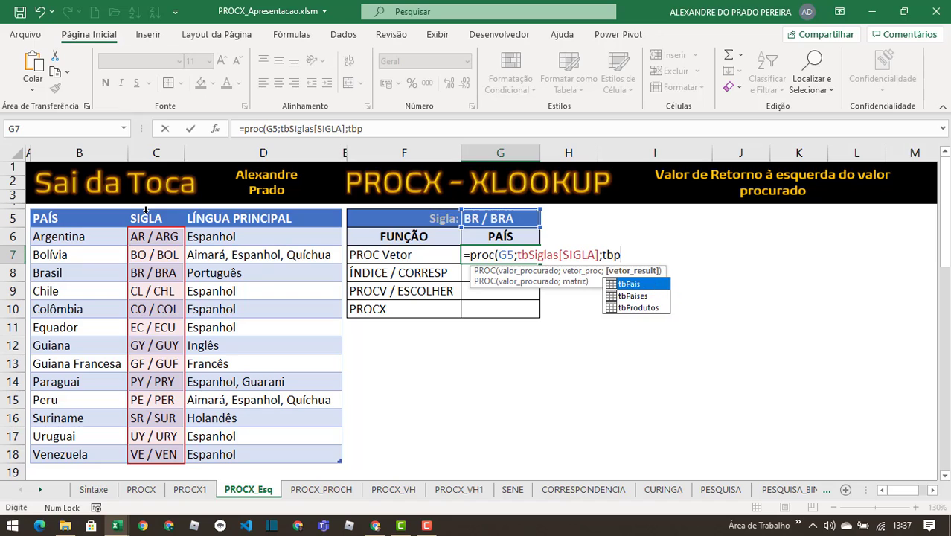
key("BackSpace")
type("si")
key("Tab")
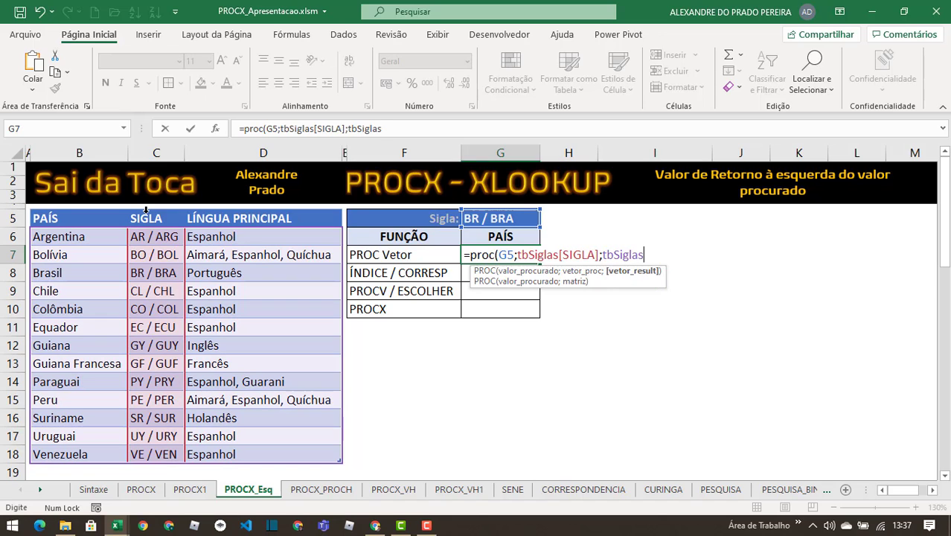
type("[p")
key("Tab")
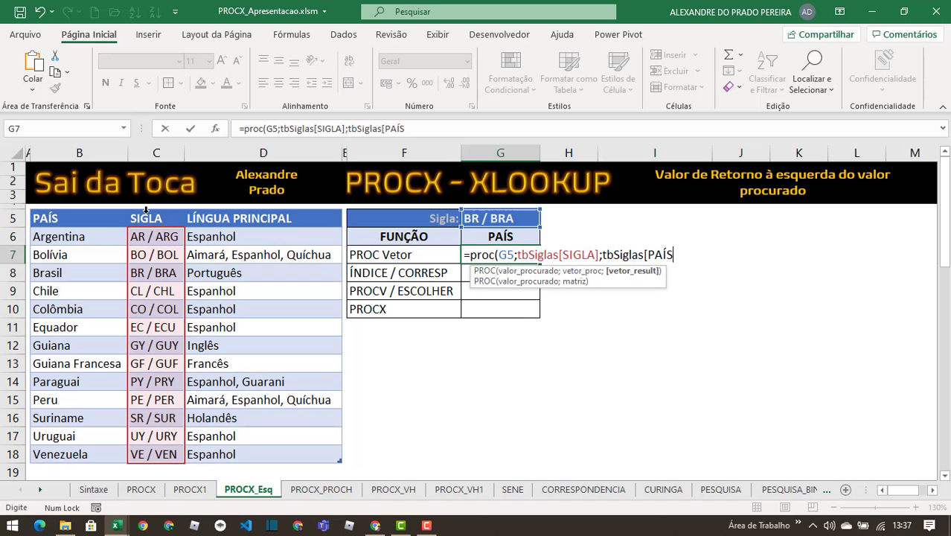
type("]")
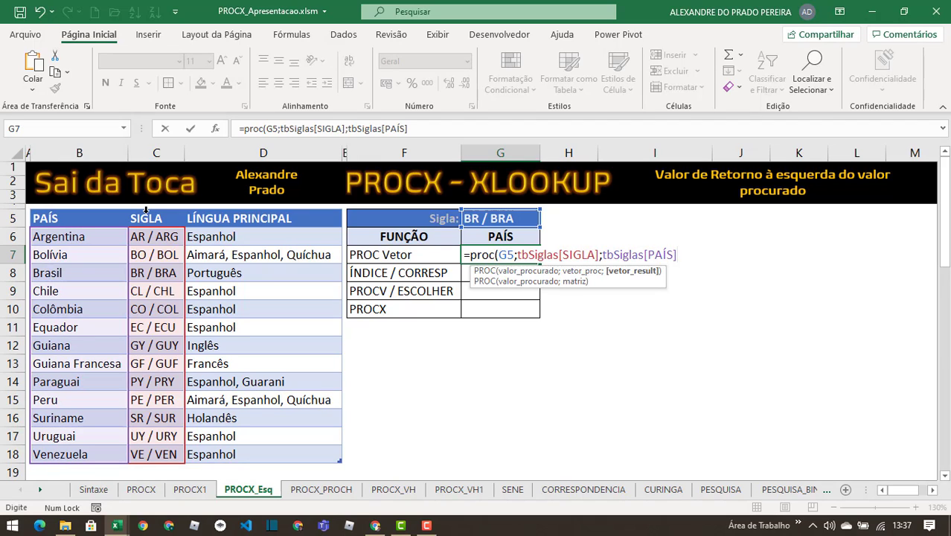
type(")")
key("Return")
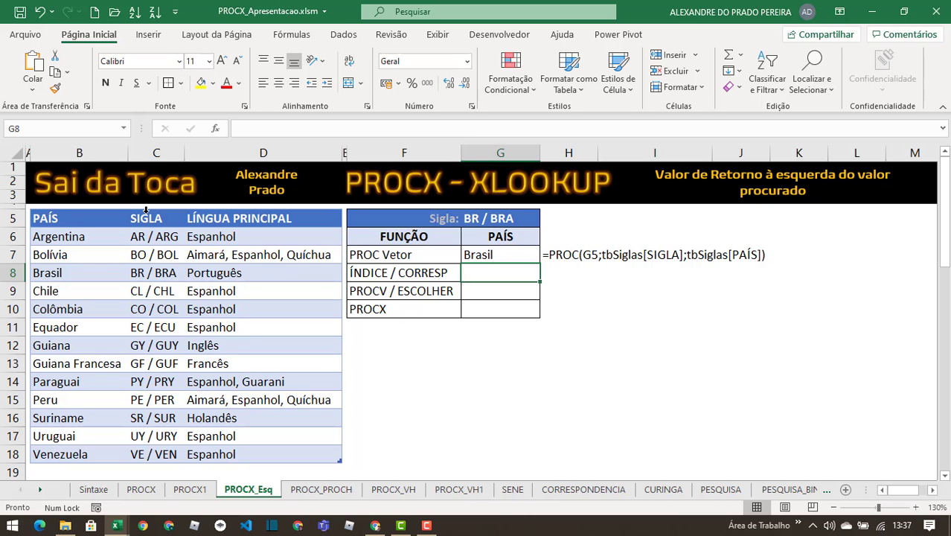
Start an ÍNDICE formula in G8, the ÍNDICE / CORRESP row, with tbSiglas[PAÍS] as its array.
key("F2")
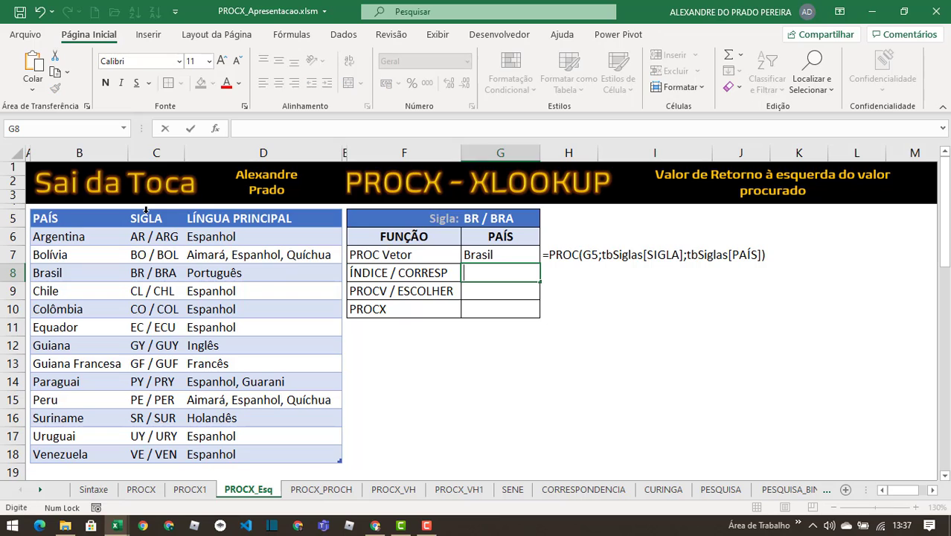
type("=")
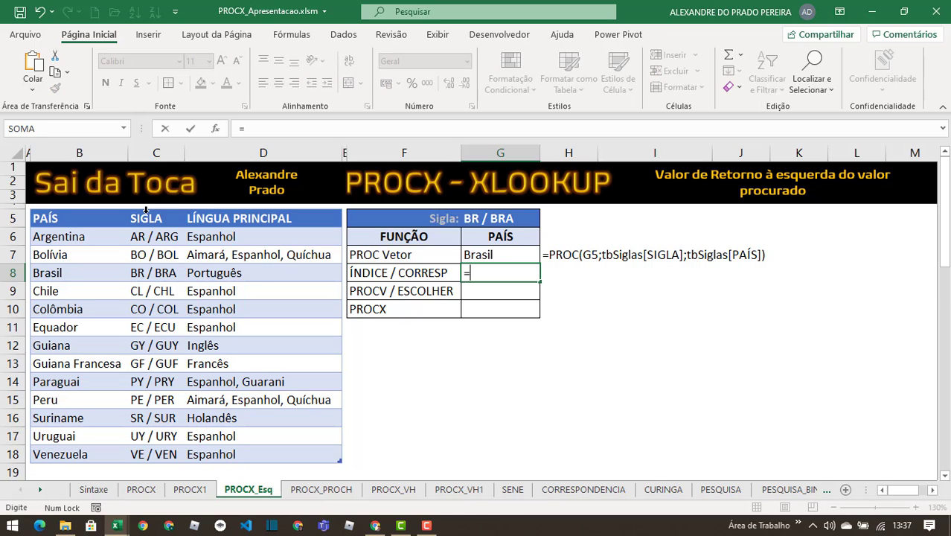
type("índice ")
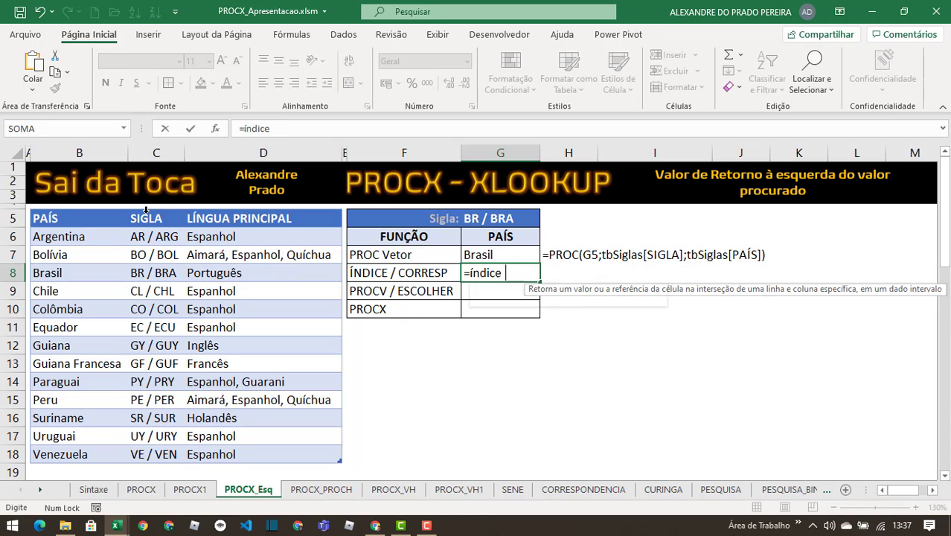
type("(")
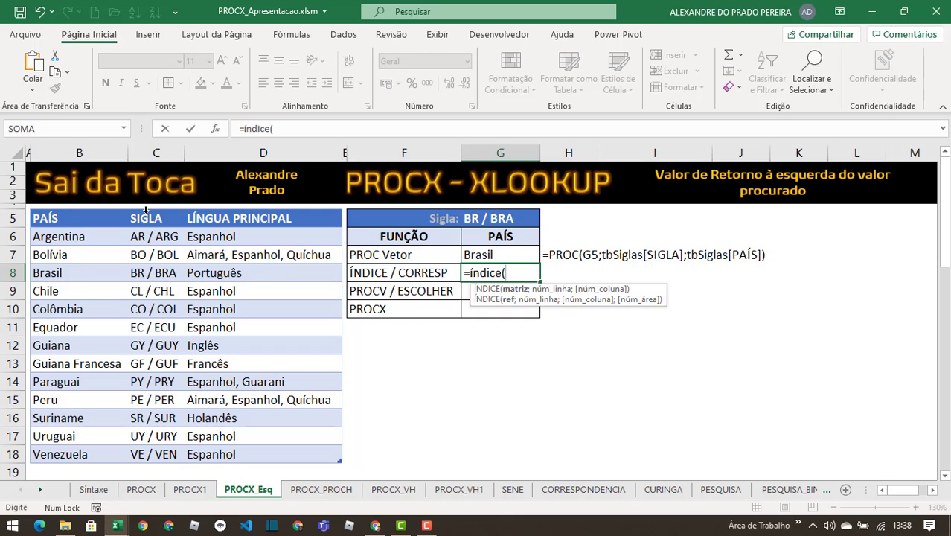
left_click(54, 210)
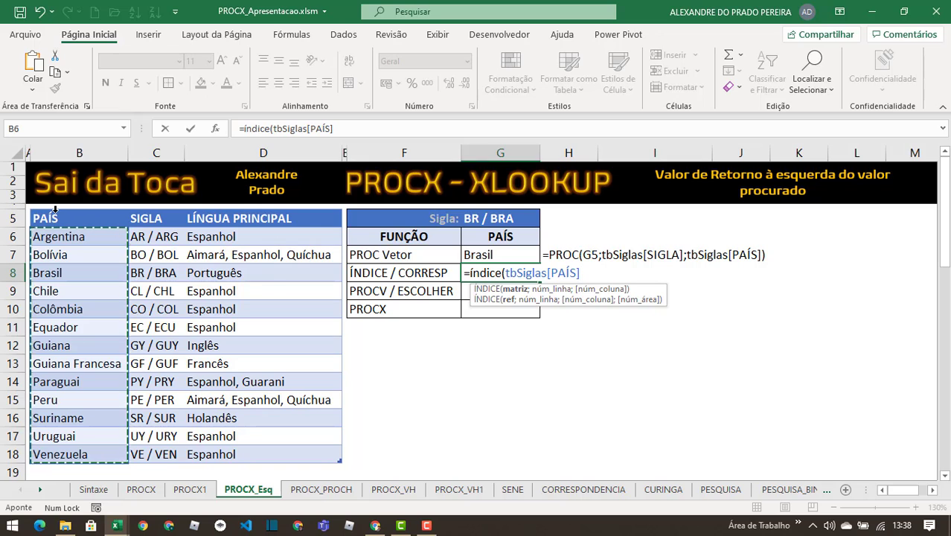
Nest CORRESP(G5;tbSiglas[SIGLA];0) as the row number and complete the ÍNDICE formula in G8.
type(";corresp(")
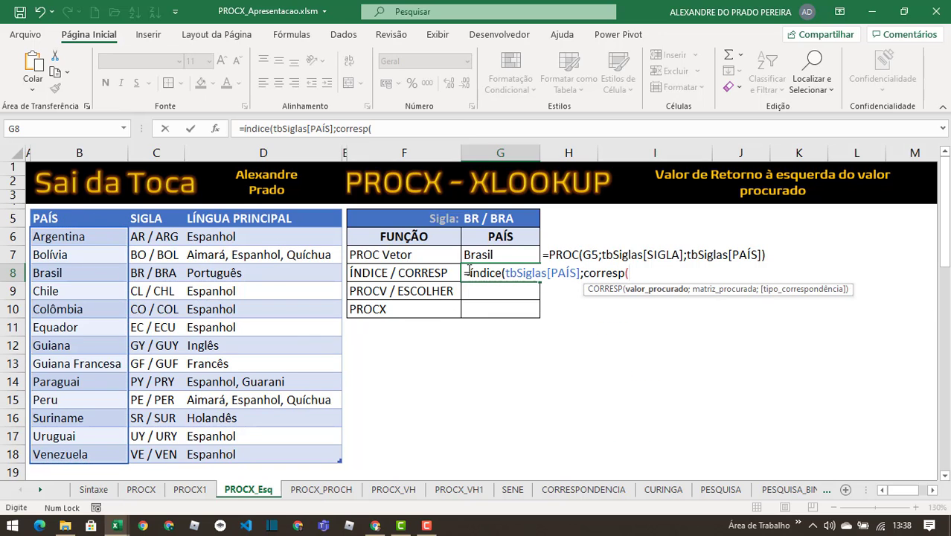
left_click(485, 217)
type(";")
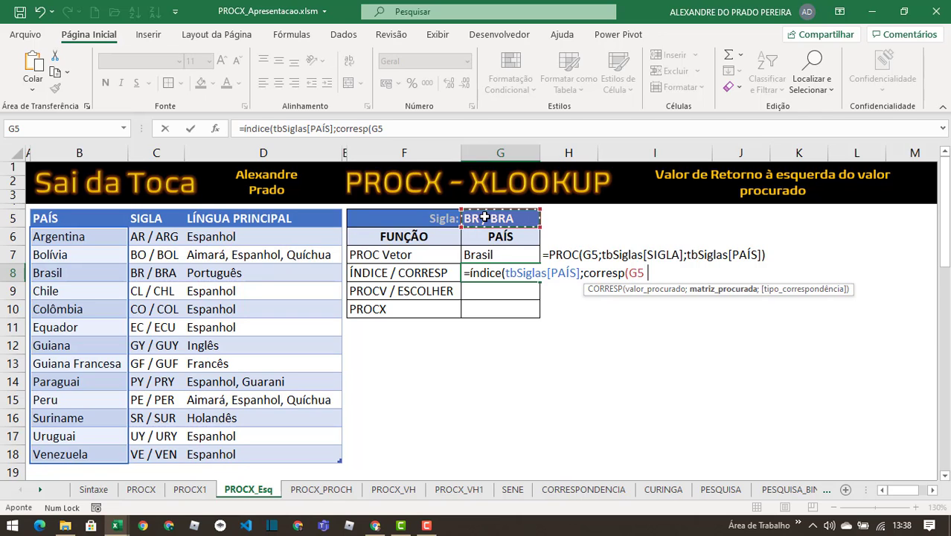
left_click(163, 213)
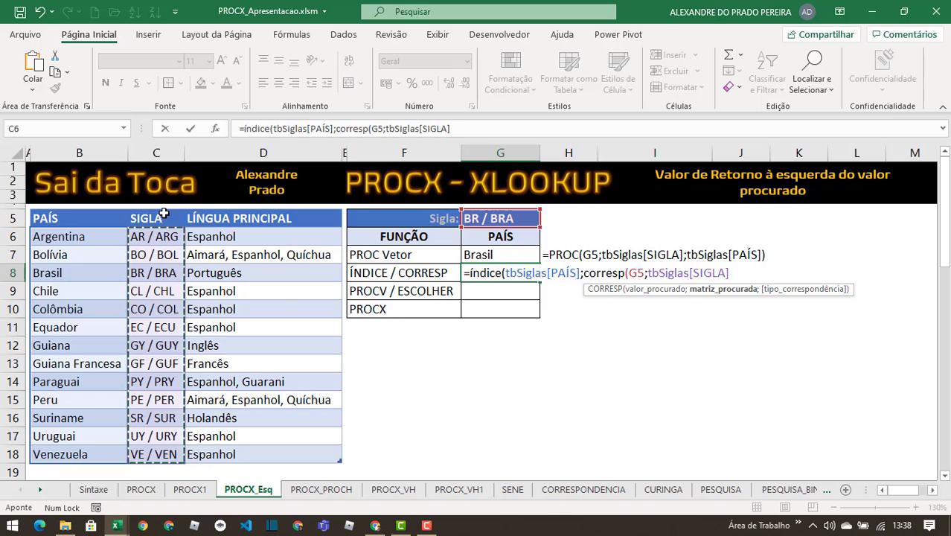
type(";0)")
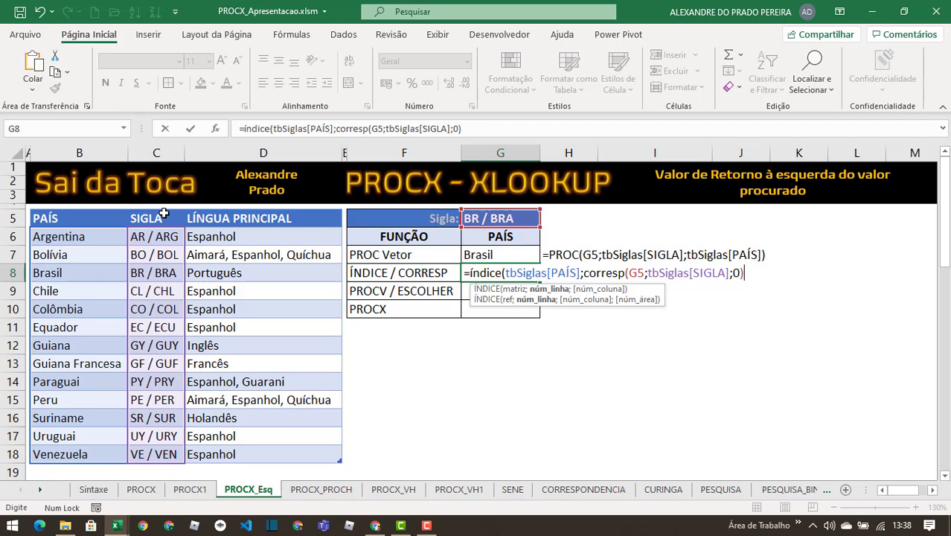
type(")")
key("Return")
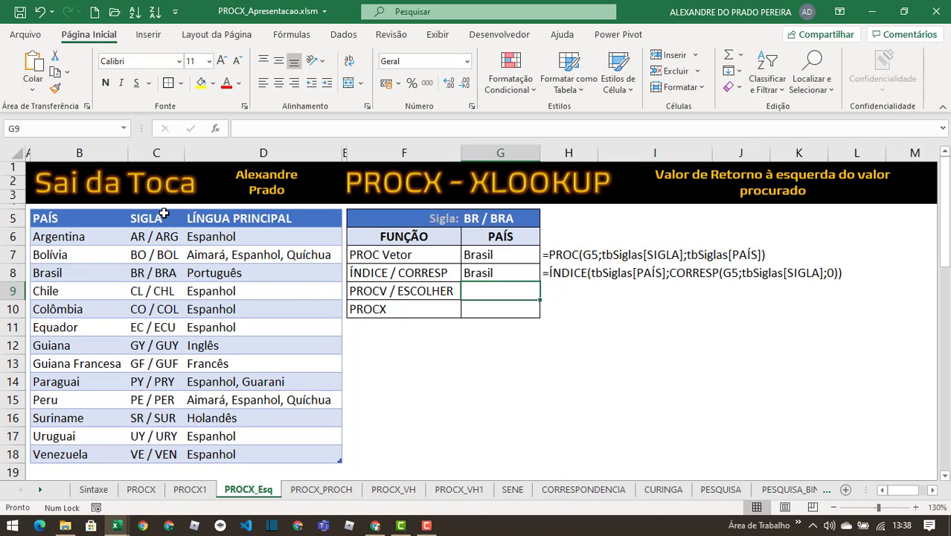
Start a PROCV formula in G9, the PROCV / ESCOLHER row, with G5 as the lookup value.
type("=procv")
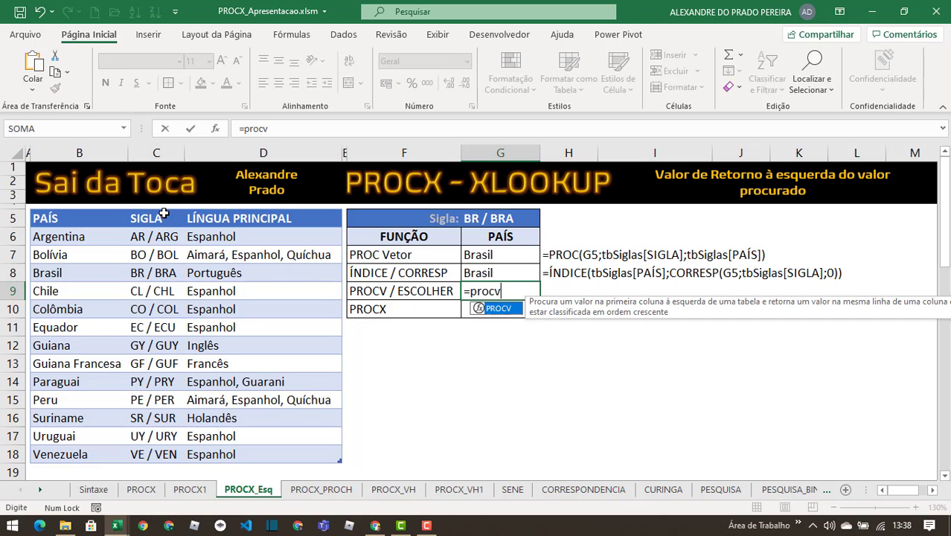
type("(")
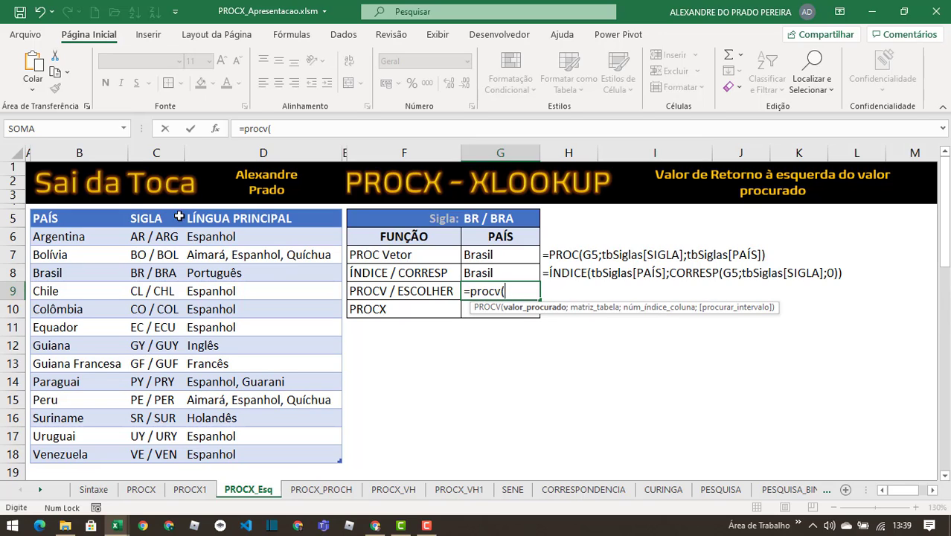
left_click(513, 221)
type(";")
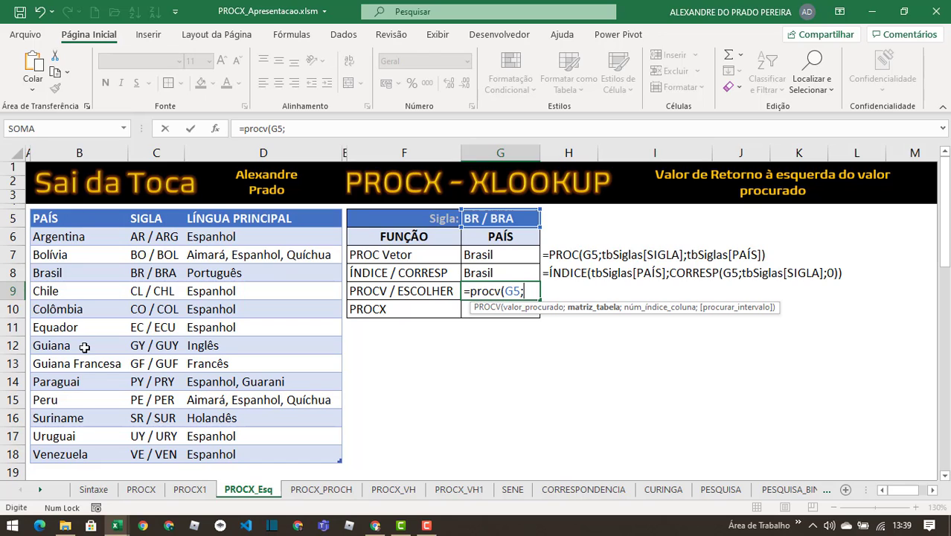
Nest ESCOLHER({1\2};tbSiglas[SIGLA];tbSiglas[PAÍS]) as the table array of the PROCV formula in G9.
type("es")
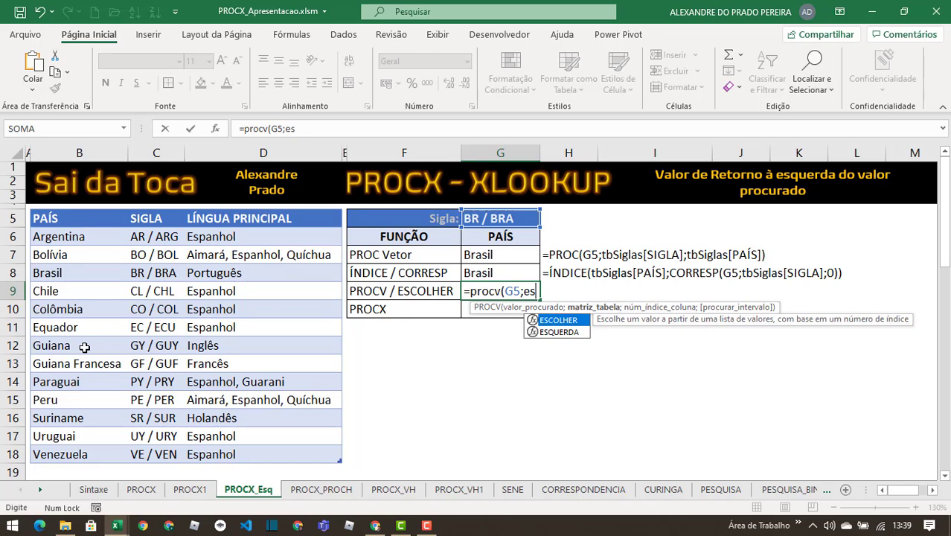
type("colher(")
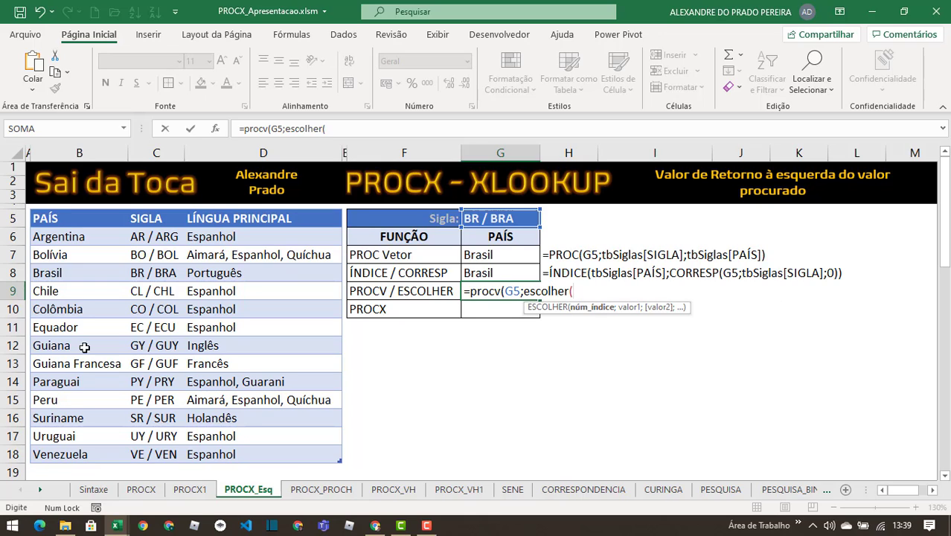
type("{1\\2};")
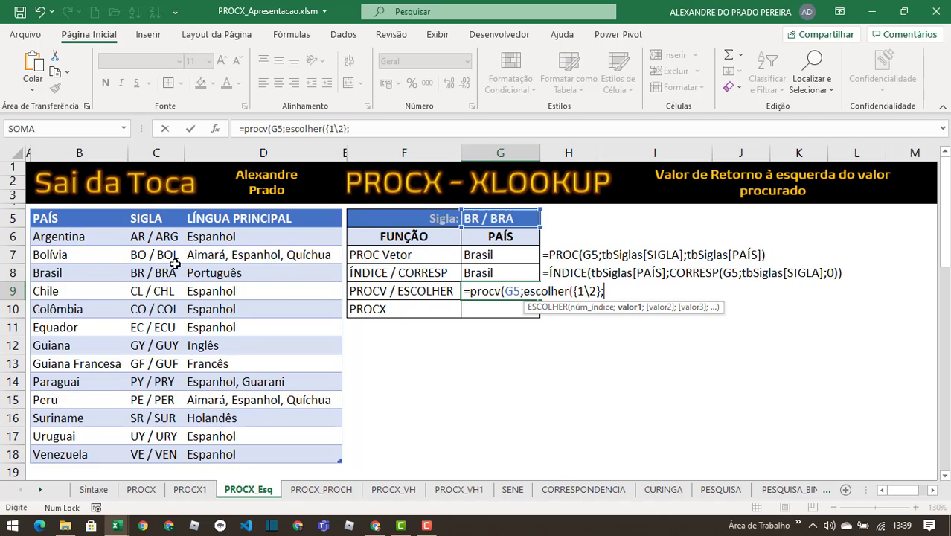
left_click(152, 212)
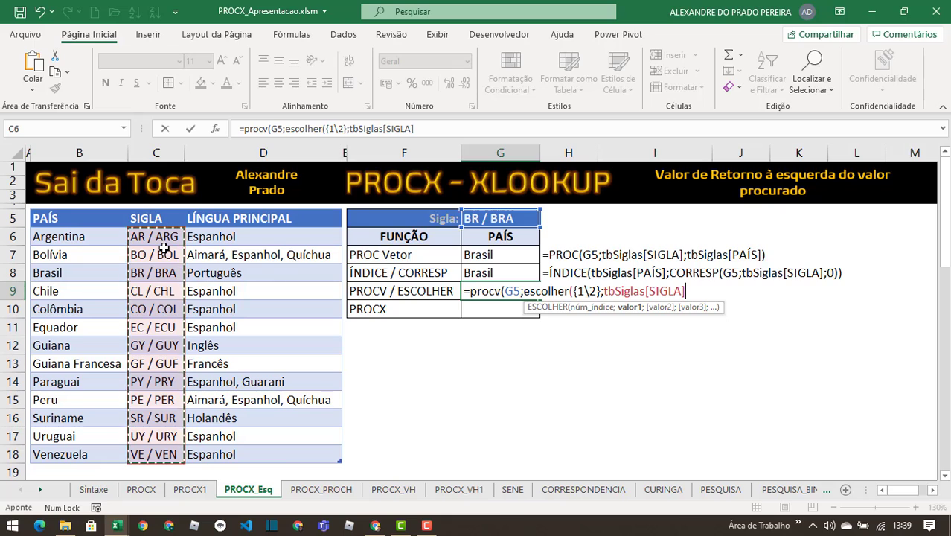
type(";")
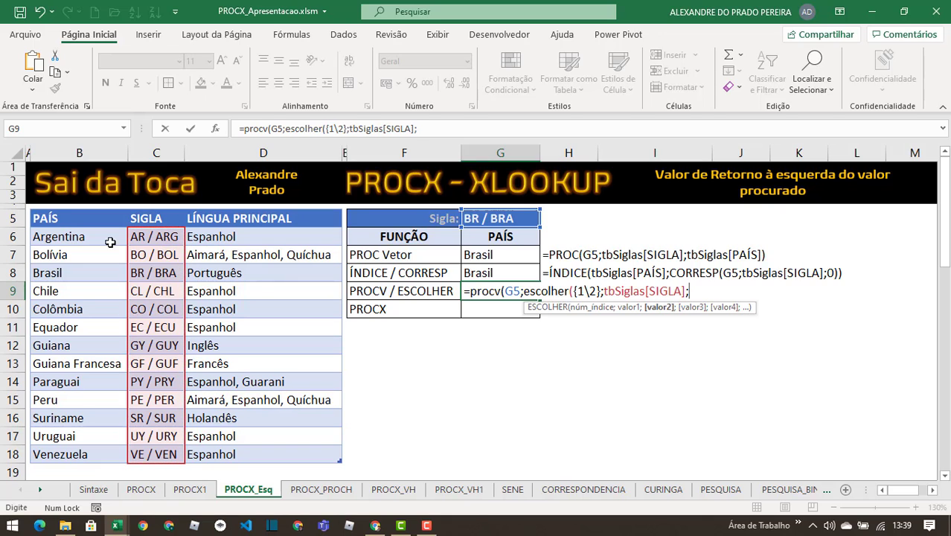
left_click(67, 218)
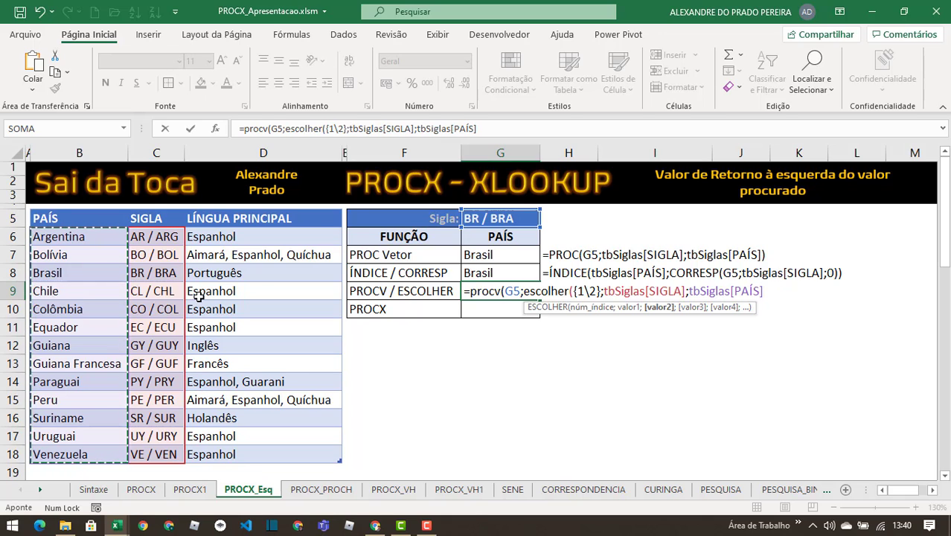
type(")")
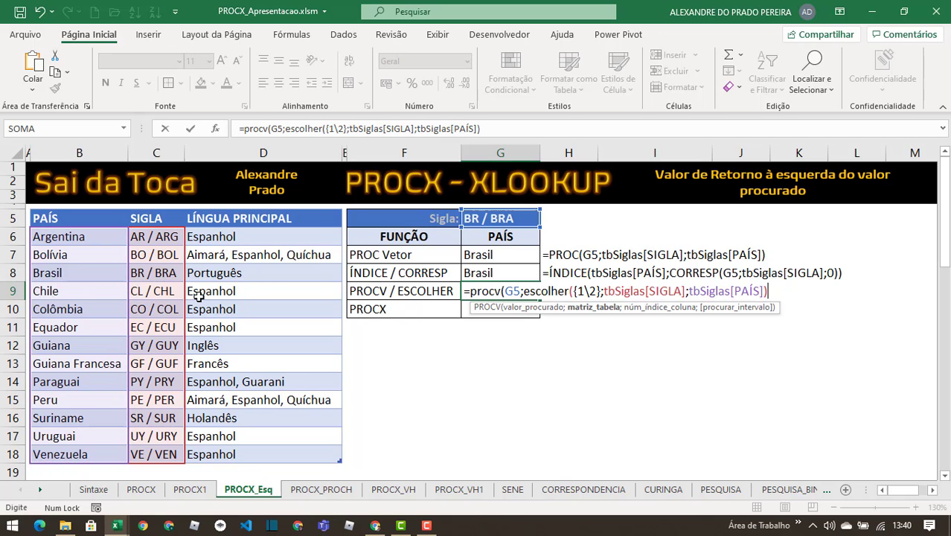
Set the PROCV column index to 2 with exact match 0 and complete the formula in G9.
type(";")
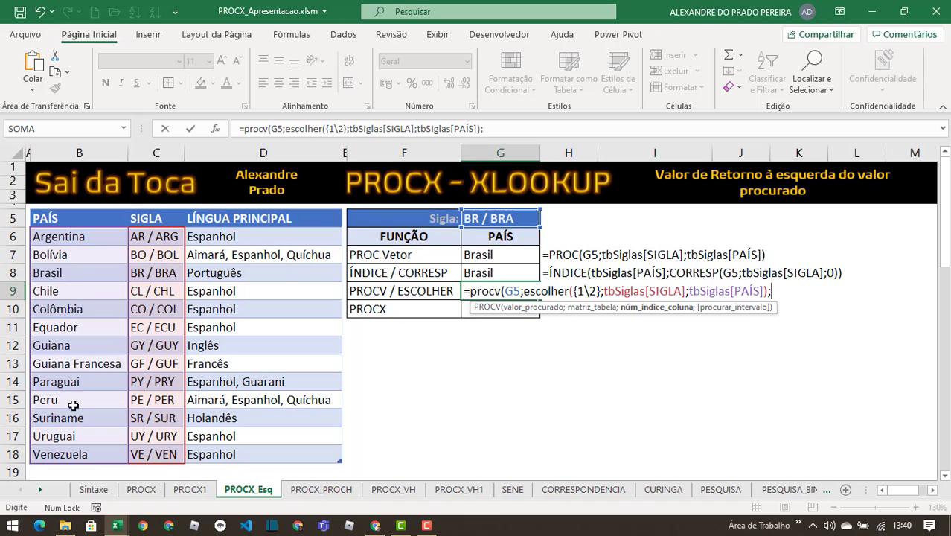
type("2;0)")
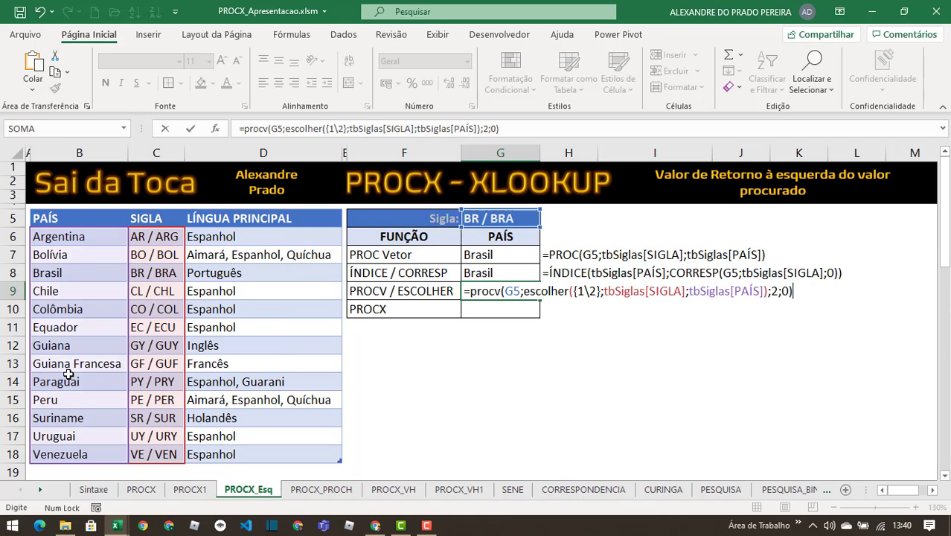
key("Return")
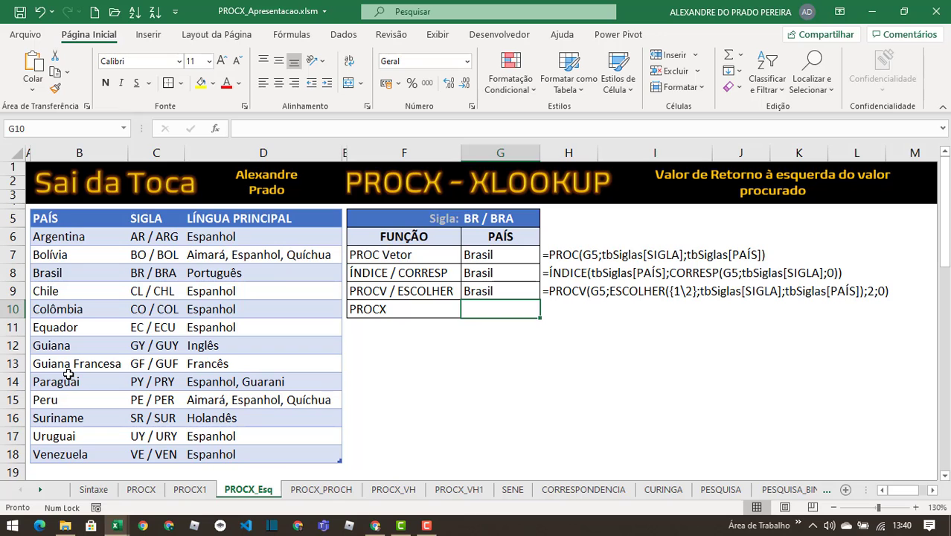
Enter the formula =PROCX(G5;tbSiglas[SIGLA];tbSiglas[PAÍS]) in G10, the PROCX row.
type("=pro")
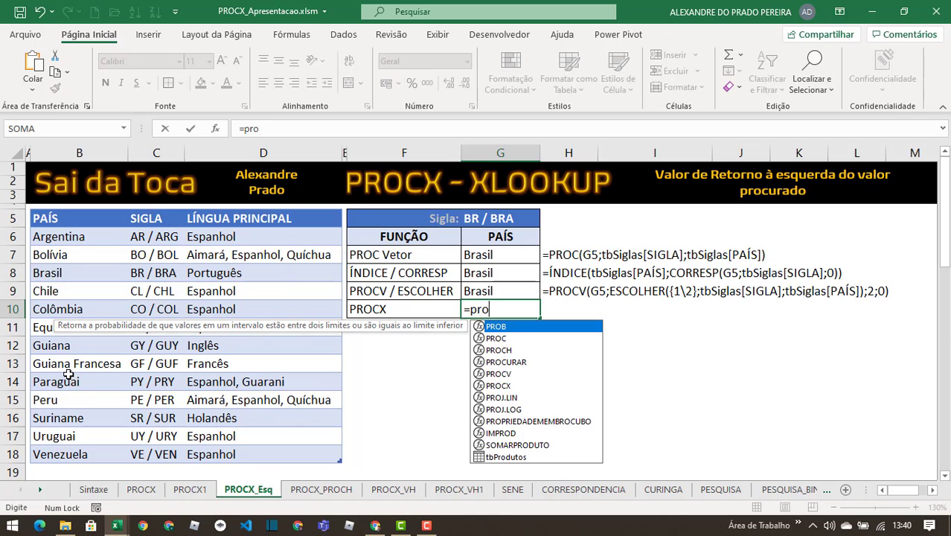
type("cx(")
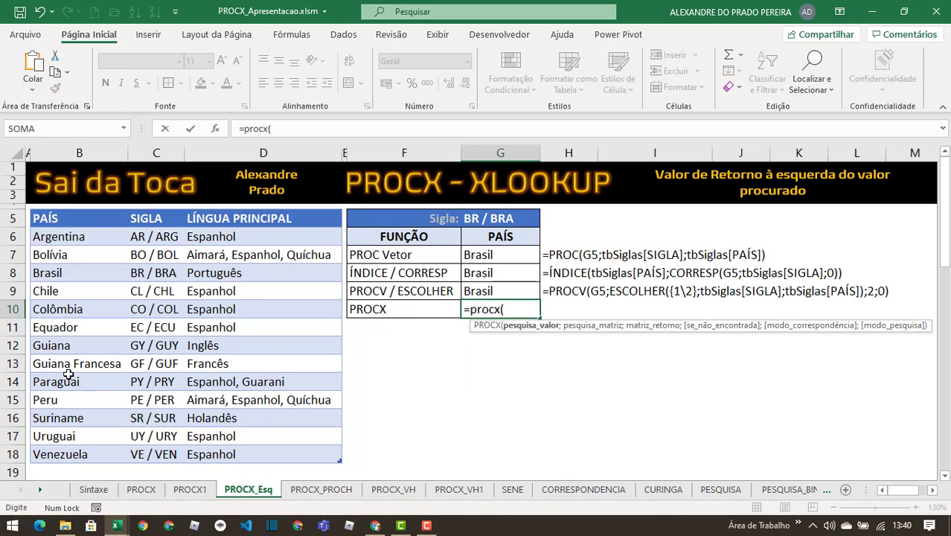
left_click(486, 221)
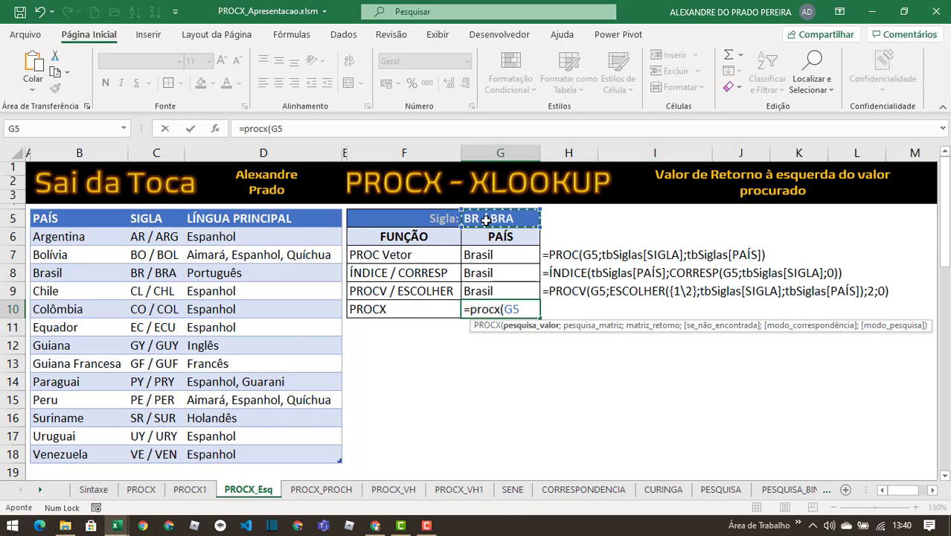
type(";")
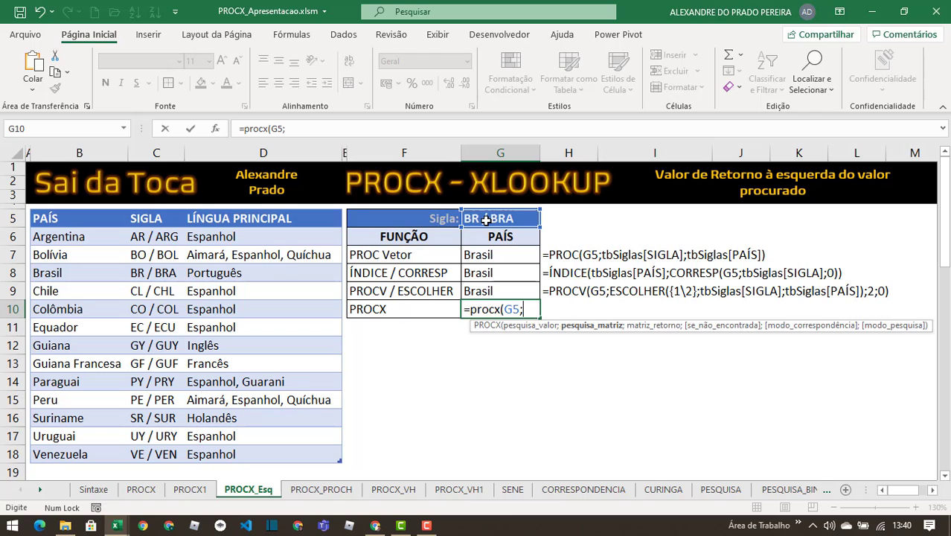
left_click(154, 211)
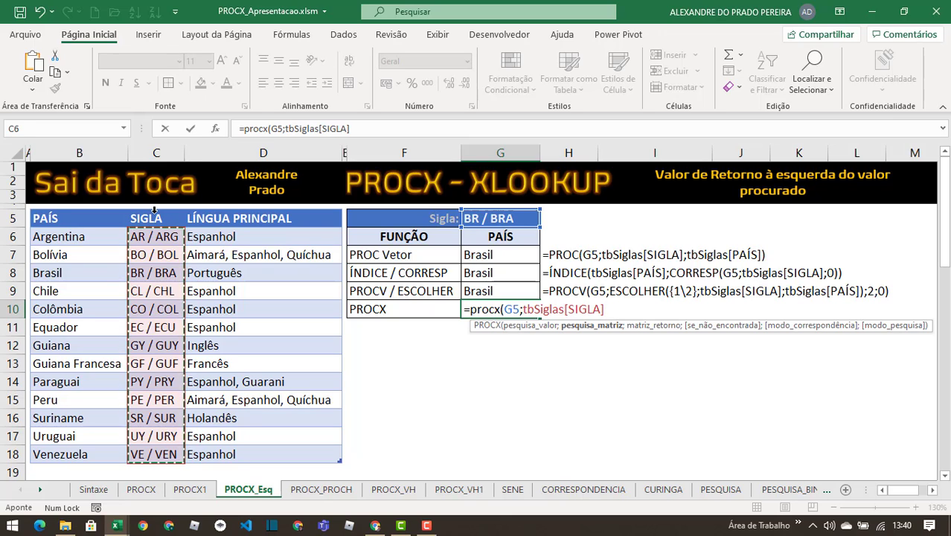
type(";")
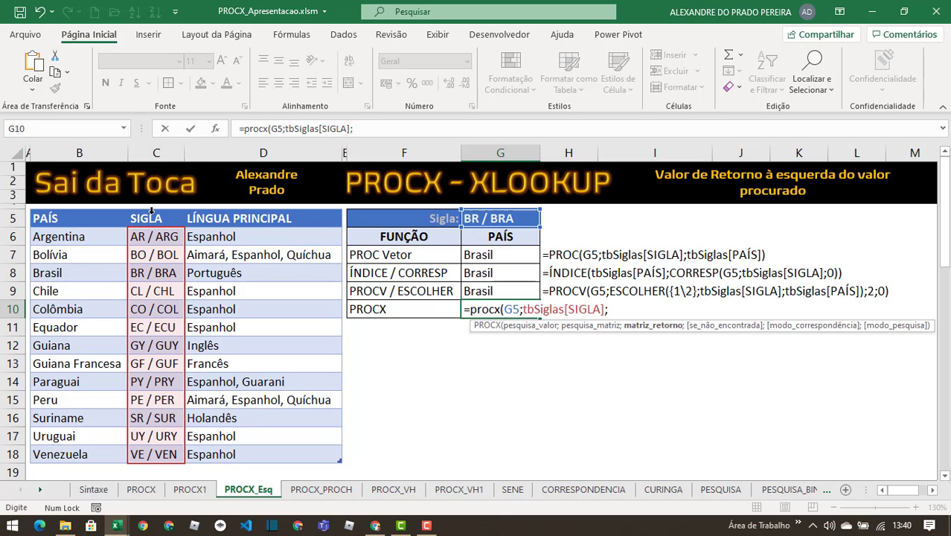
left_click(56, 213)
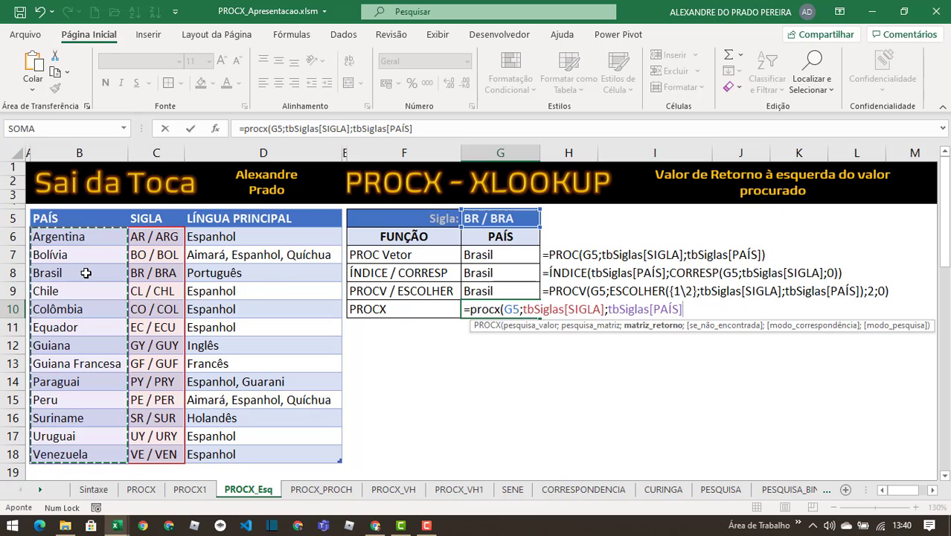
type(")")
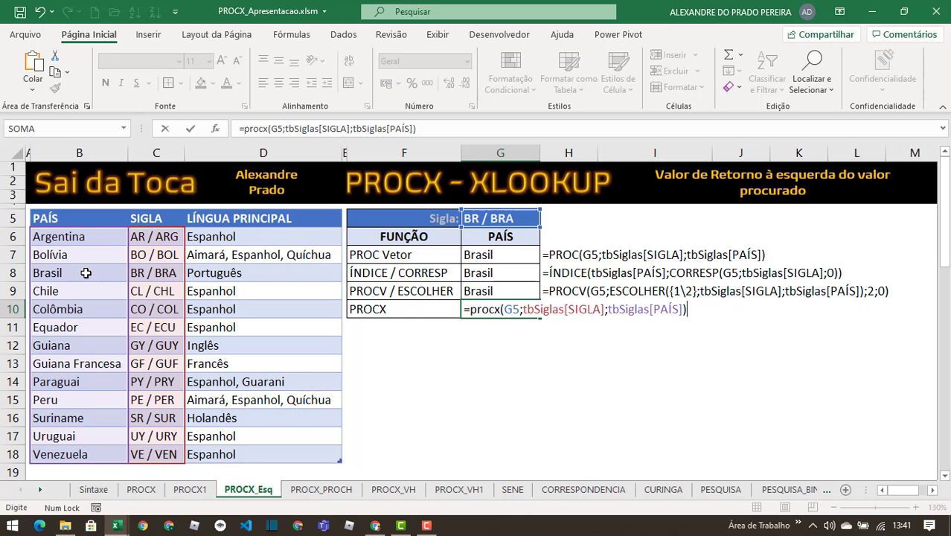
key("Return")
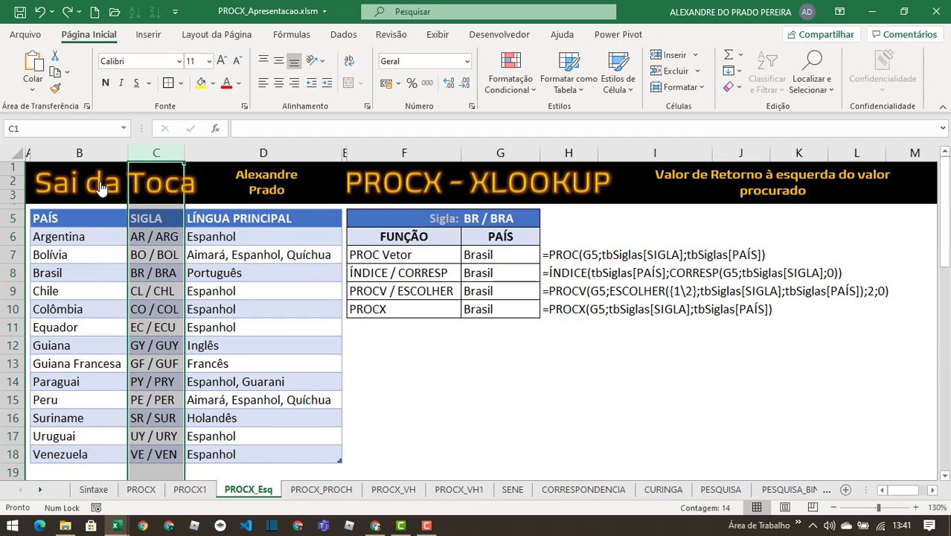
Go to the PROCX_PROCH sheet and start a PROCH formula in E9 with C9 as the lookup value.
key("ctrl+Page_Down")
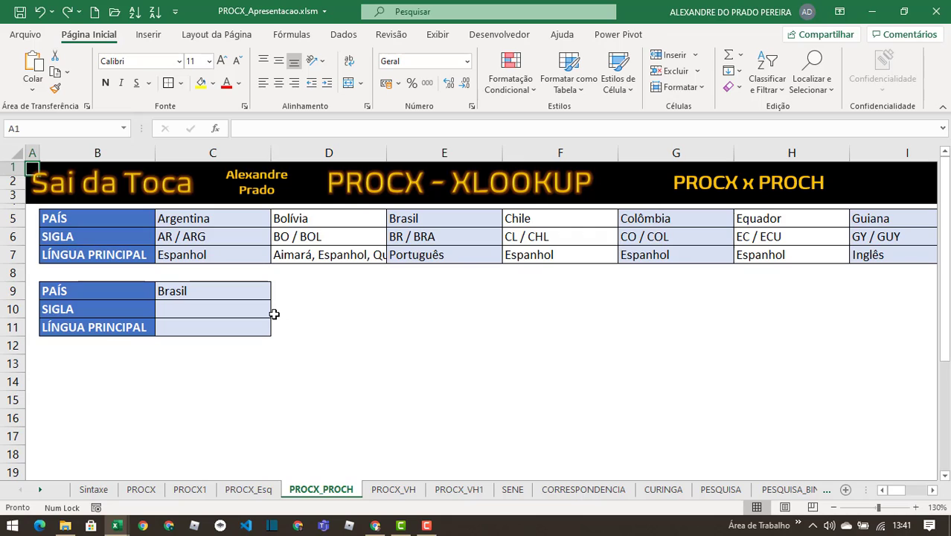
left_click(385, 293)
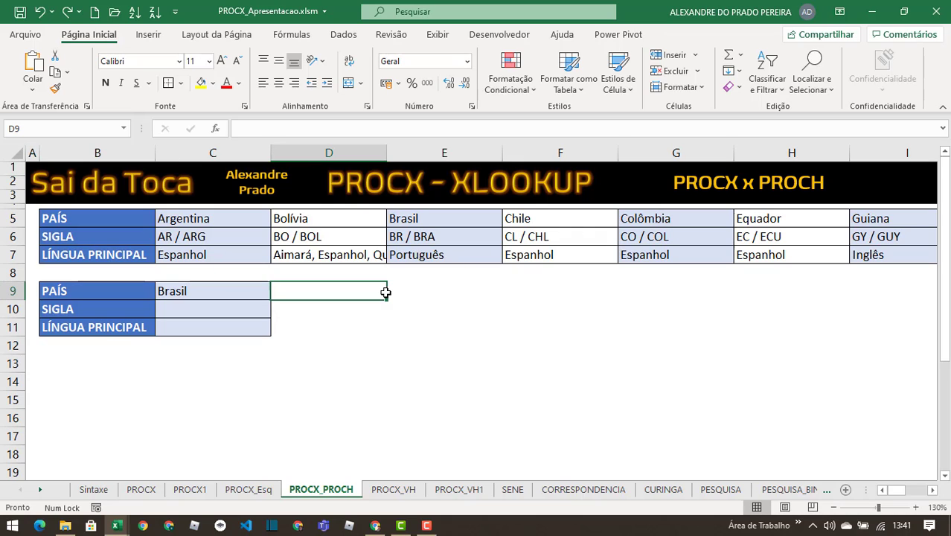
left_click(433, 291)
type("=proch")
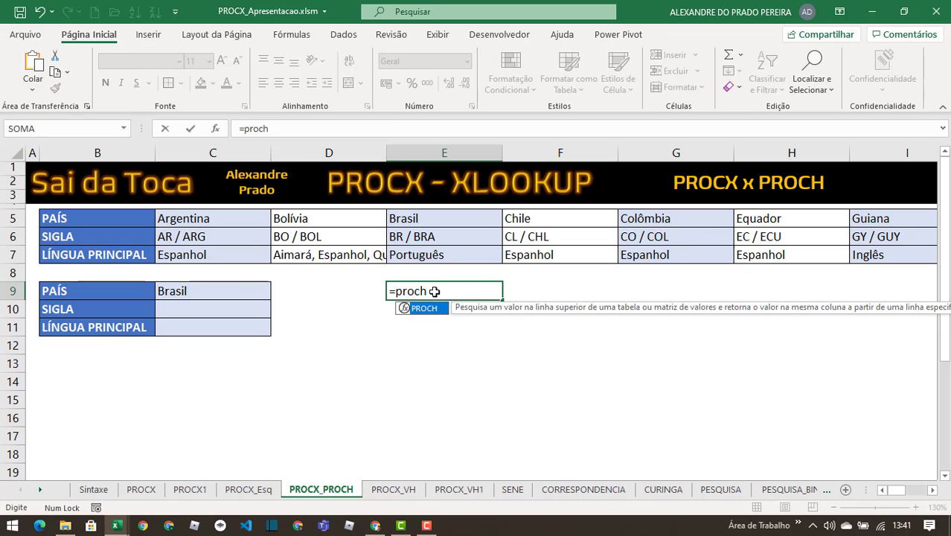
type("(")
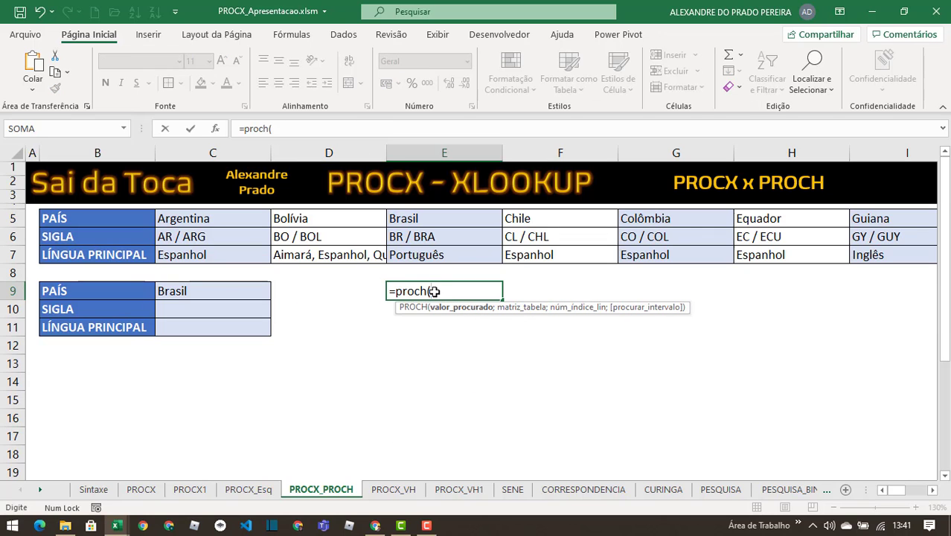
left_click(217, 290)
type(";")
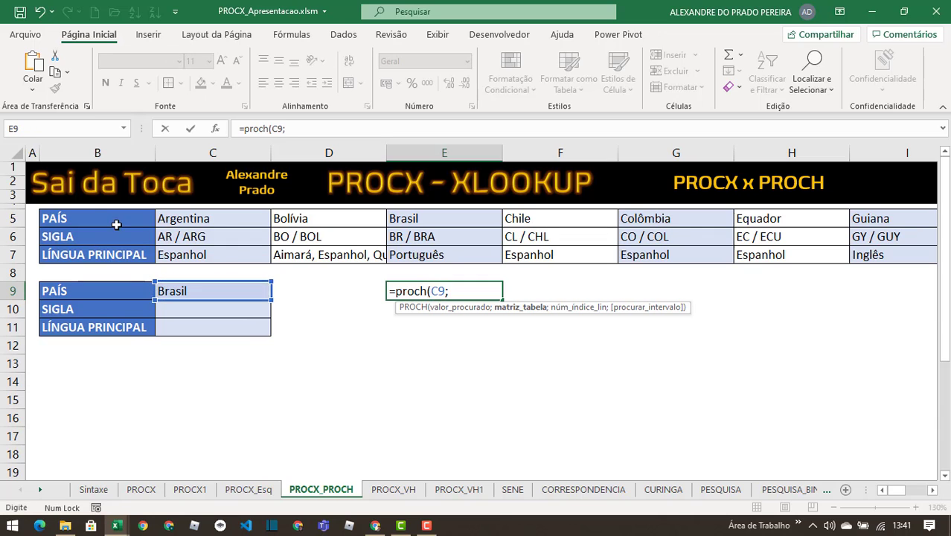
Add the table range B5:O7, row index 2 and exact match 0, completing the PROCH formula in E9.
left_click_drag(95, 215, 159, 254)
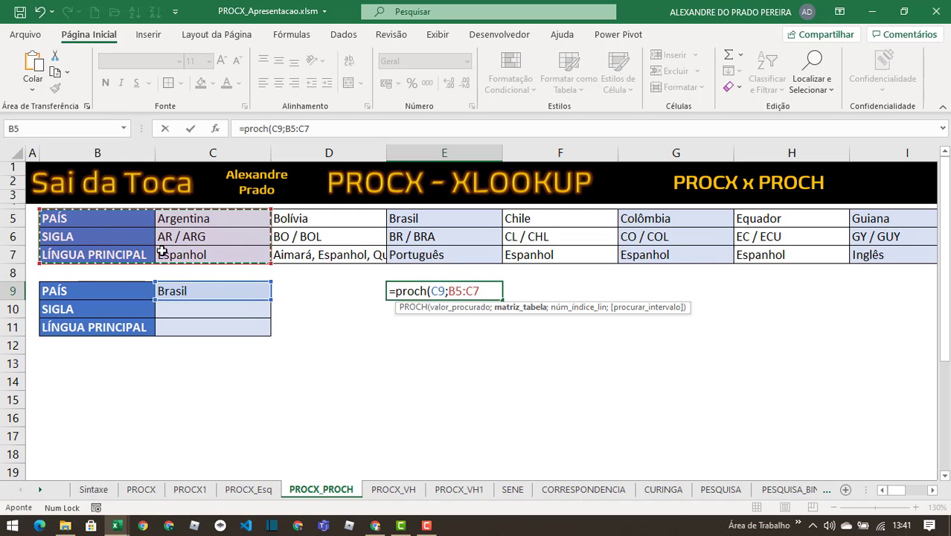
key("ctrl+shift+Right")
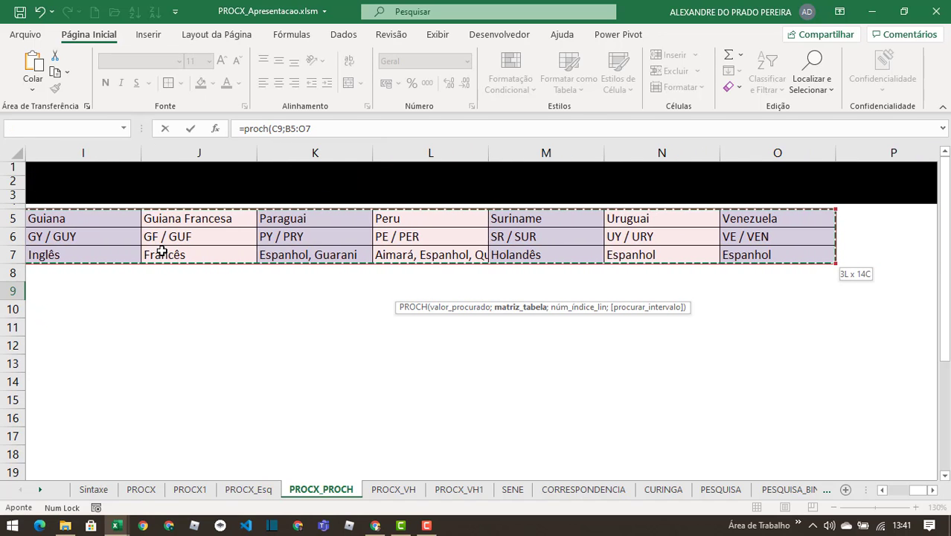
type(";")
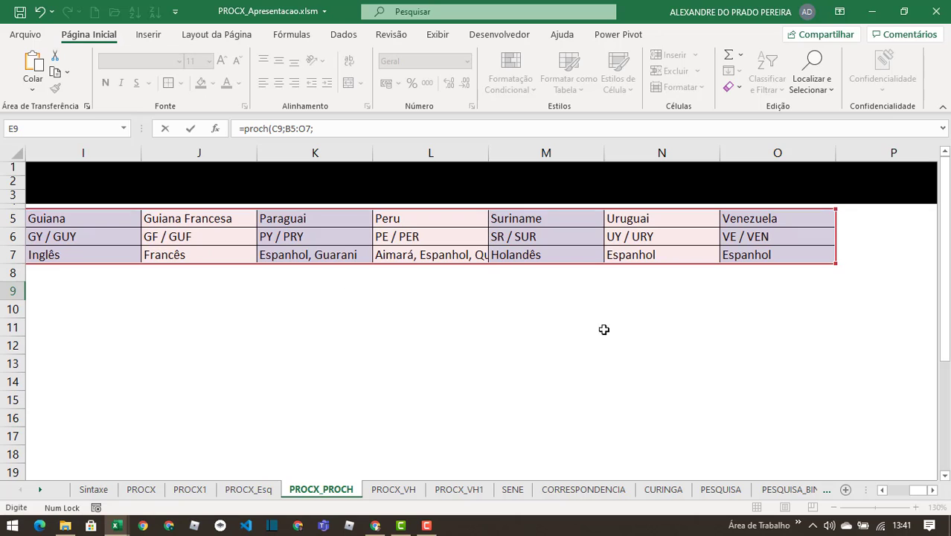
left_click_drag(921, 491, 899, 491)
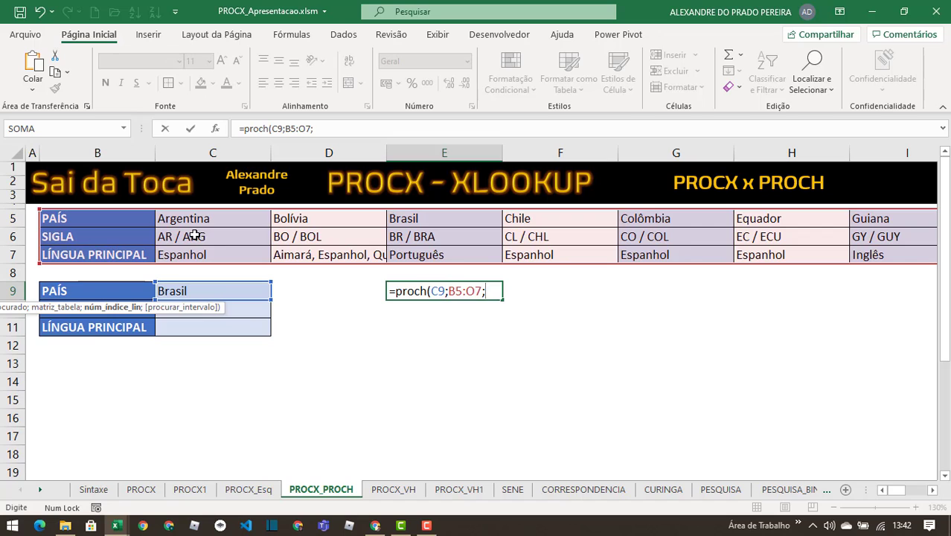
type("2;")
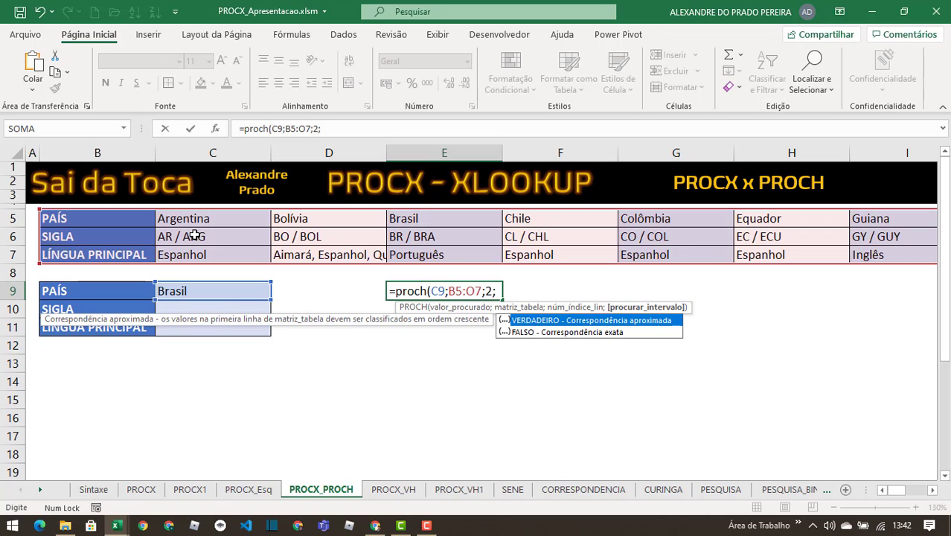
type("0)")
key("Return")
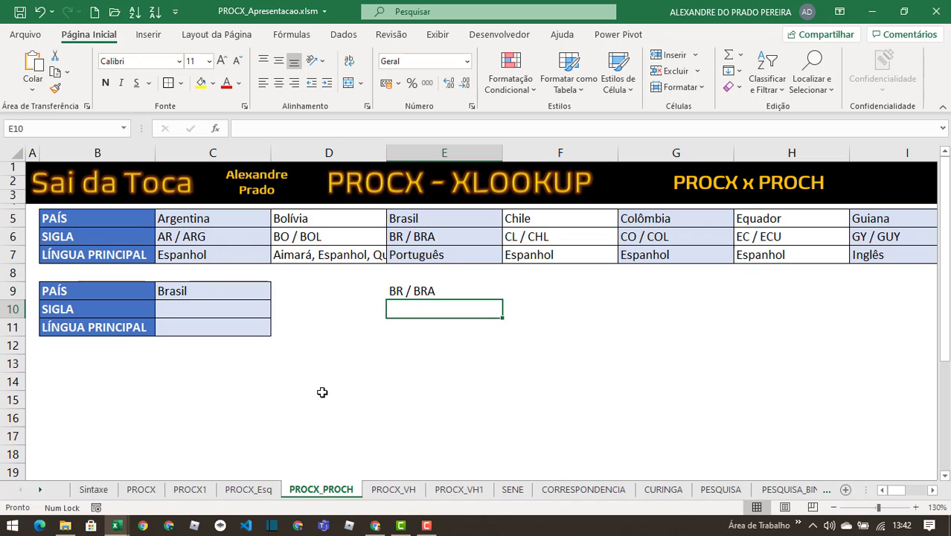
Start a PROCX formula in E10 with E9 as the lookup value and the SIGLA row C6:O6 as the lookup array.
type("=")
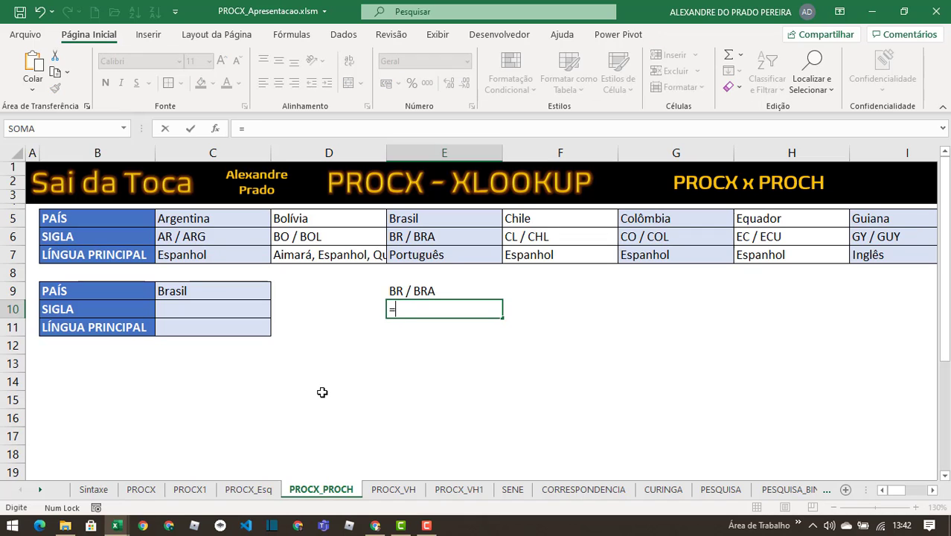
type("procx(")
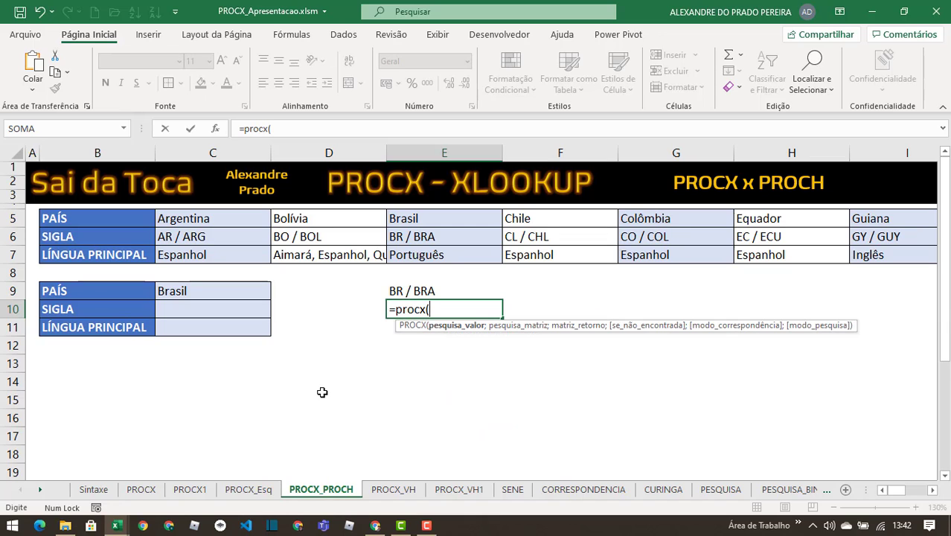
left_click(398, 293)
type(";")
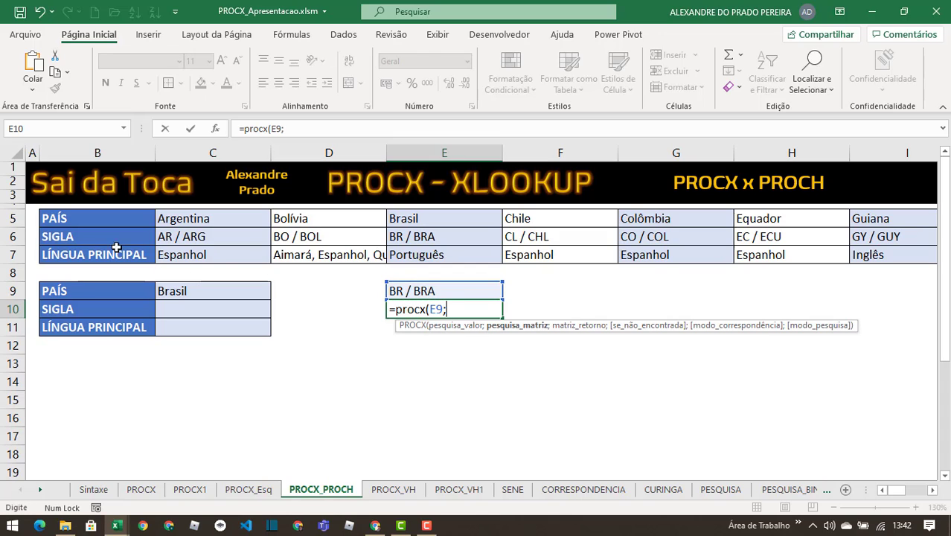
left_click(165, 234)
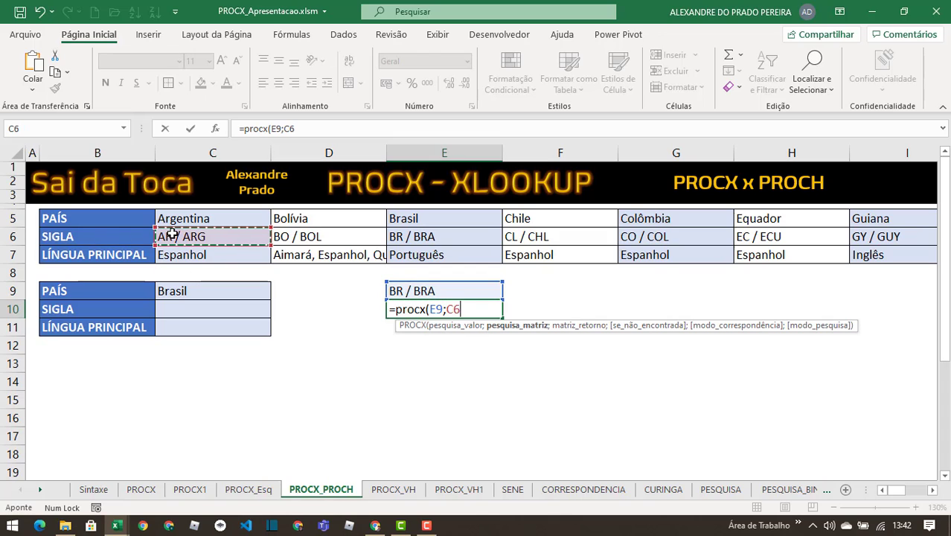
key("ctrl+shift+Right")
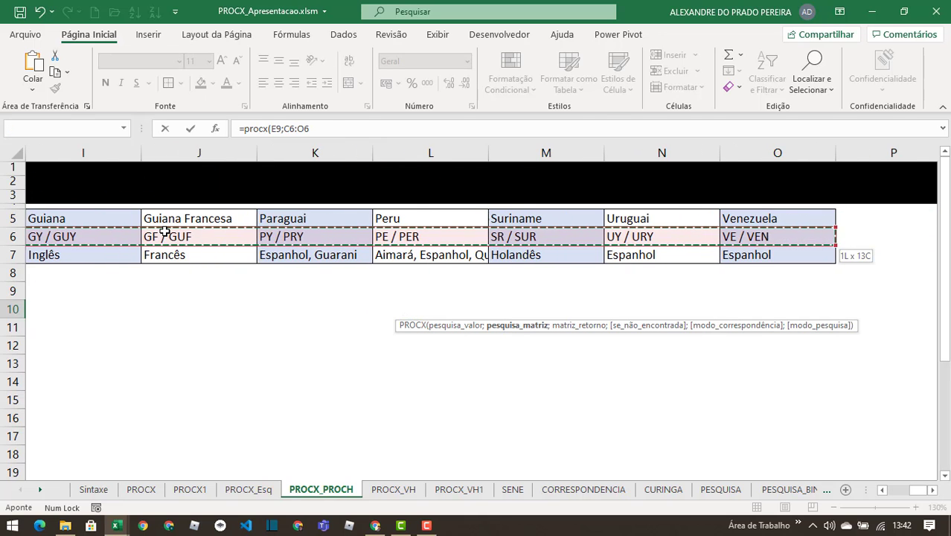
type(";")
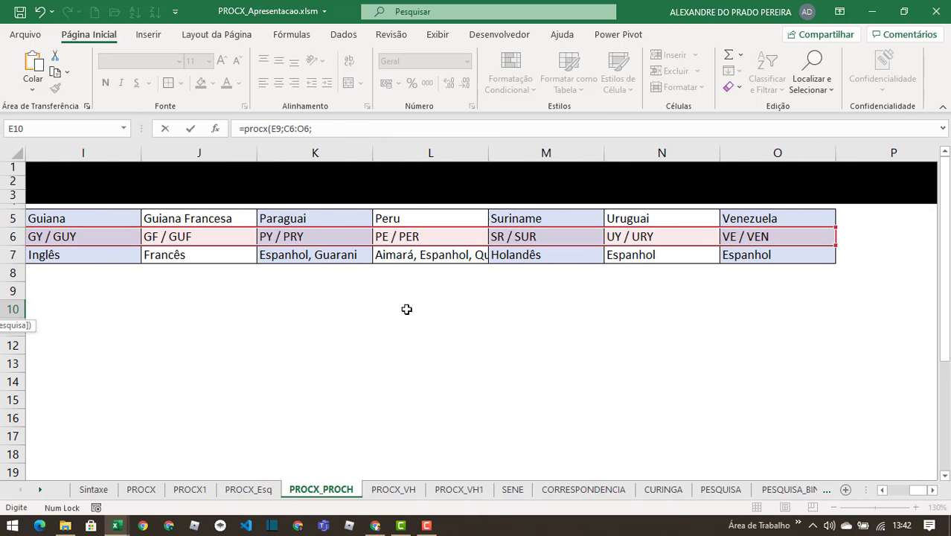
Add the PAÍS row C5:O5 as the return array, complete the PROCX formula in E10 and review its arguments.
left_click_drag(919, 497, 886, 491)
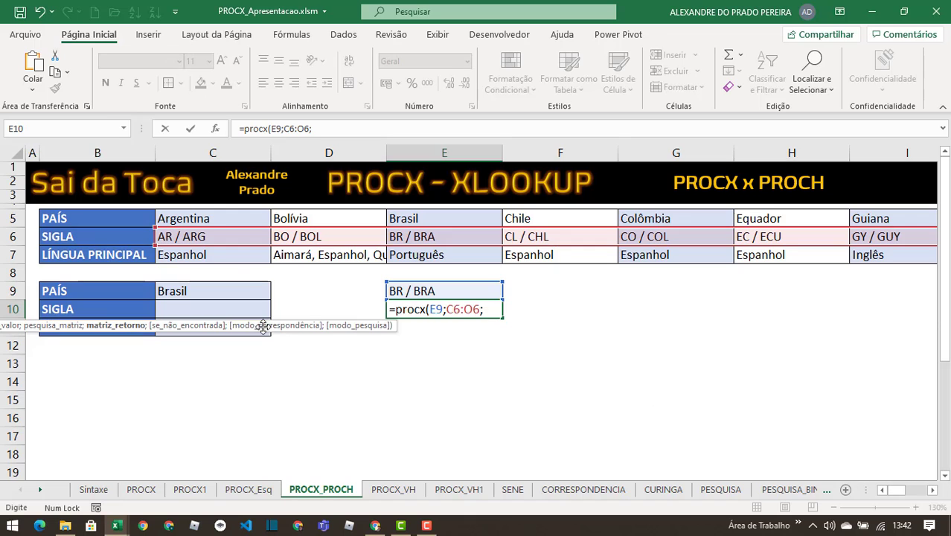
left_click(185, 218)
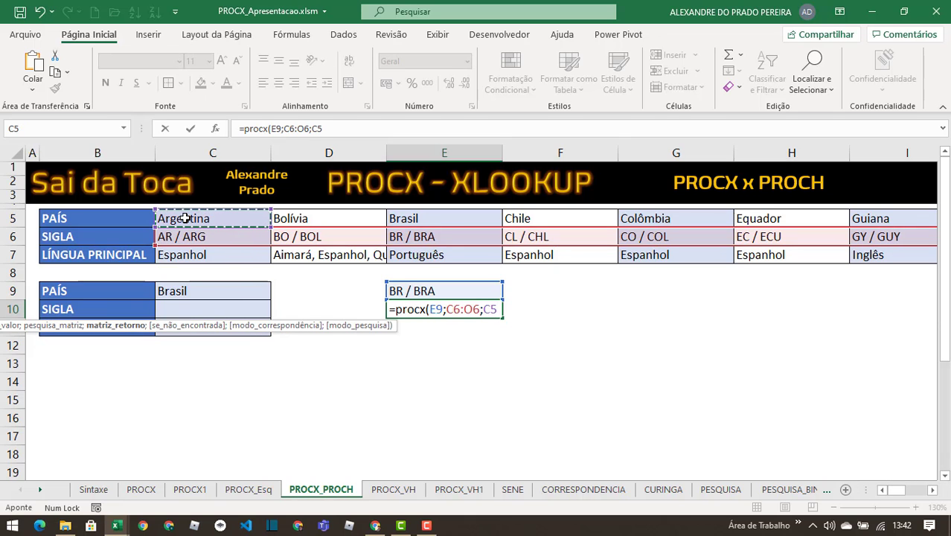
key("ctrl+shift+Right")
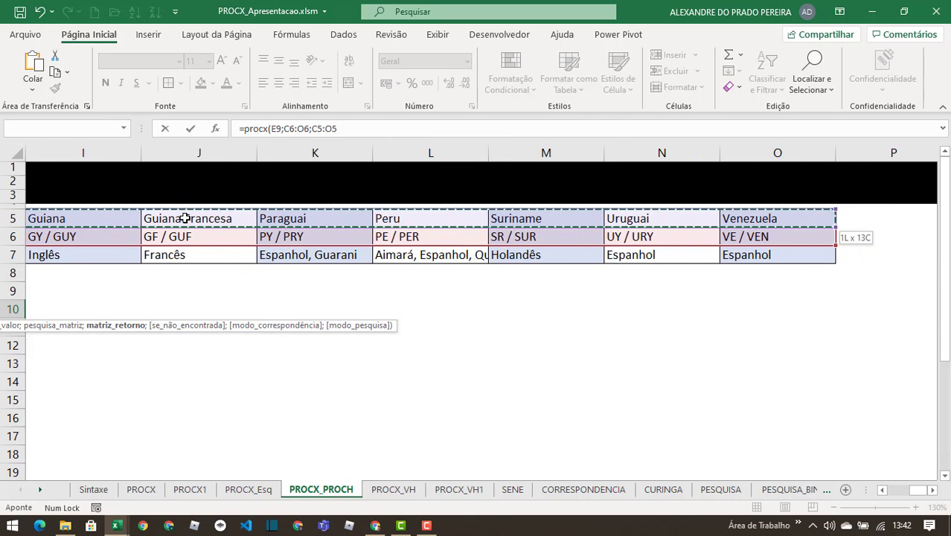
type(")")
key("Return")
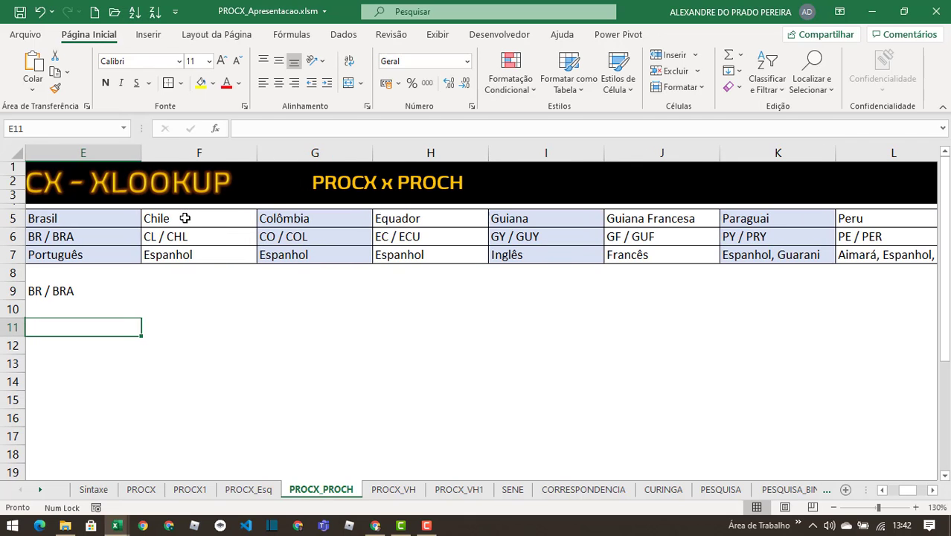
left_click(883, 490)
left_click(883, 491)
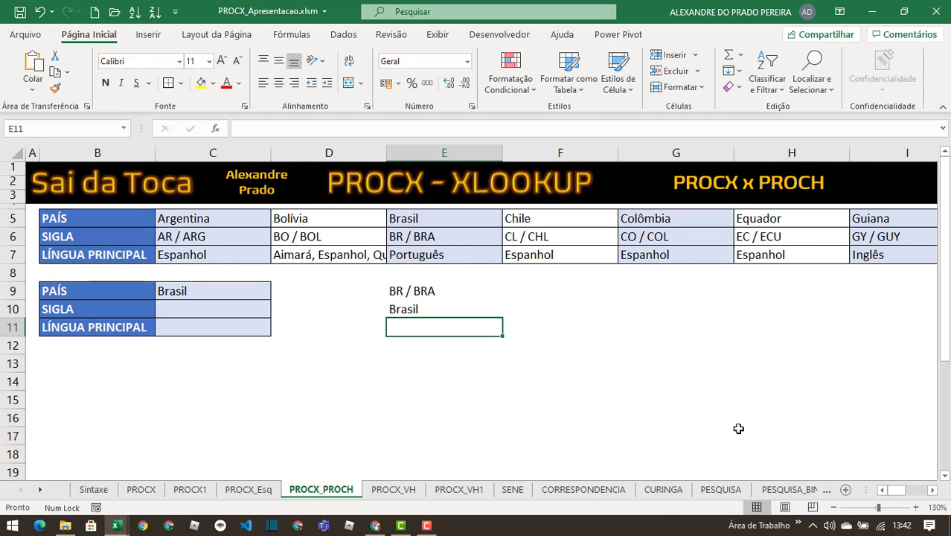
double_click(402, 309)
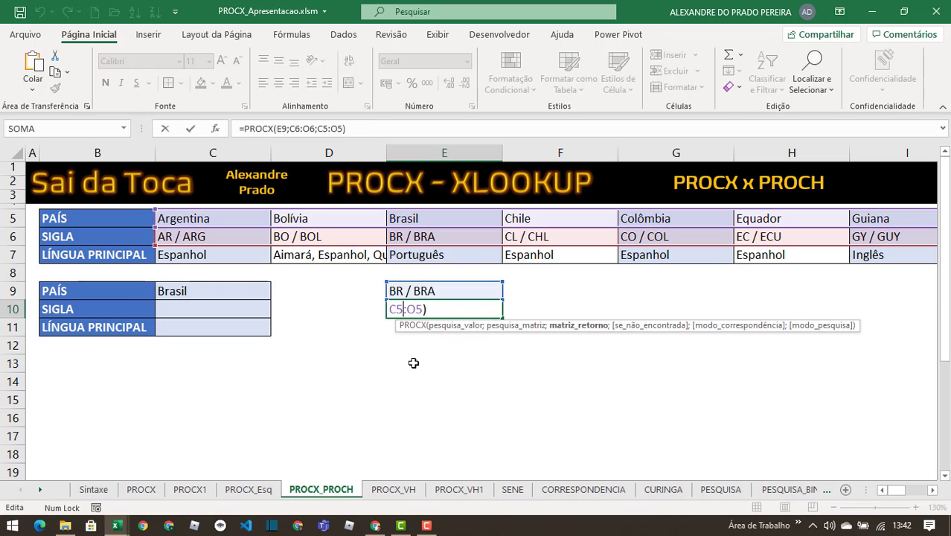
key("Escape")
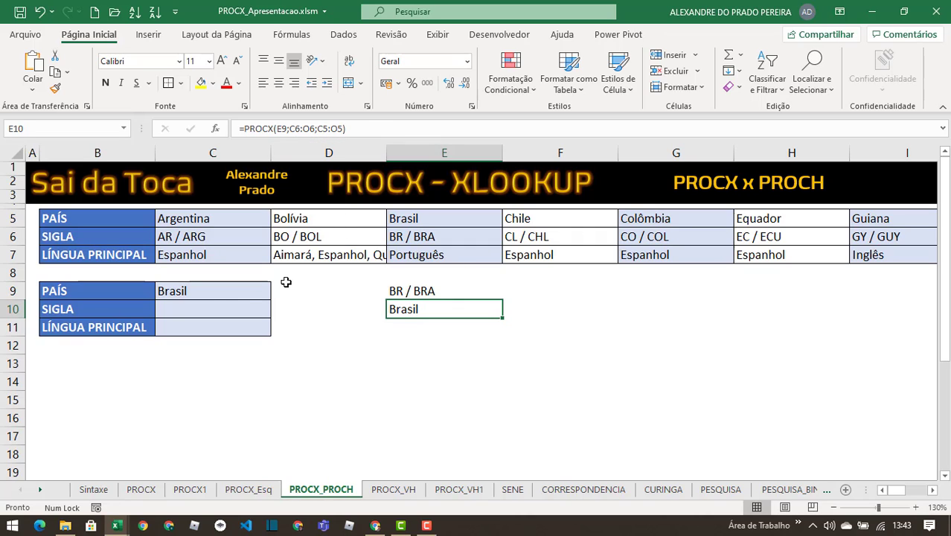
Start a PROCX formula in C10 with C9 as the lookup value and the PAÍS row B5:O5 as the lookup array.
left_click(210, 313)
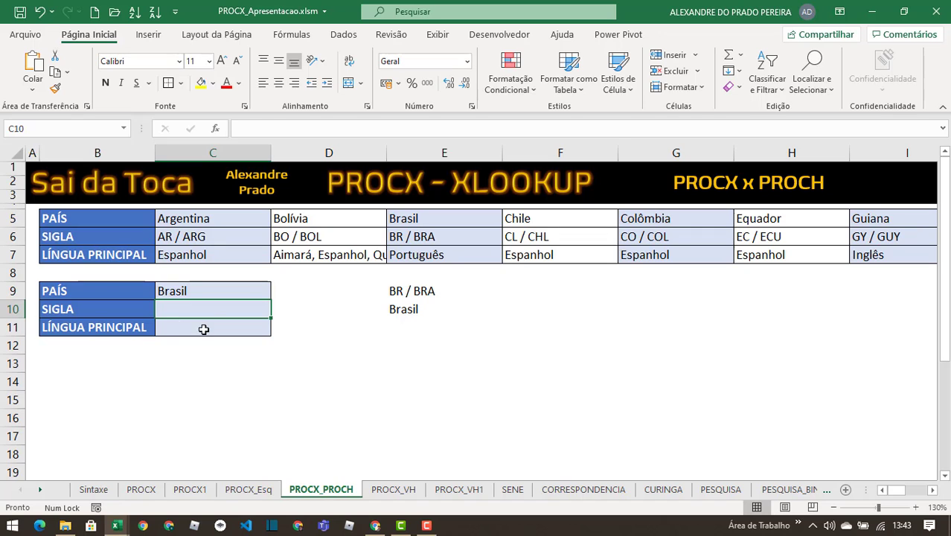
type("=procx(")
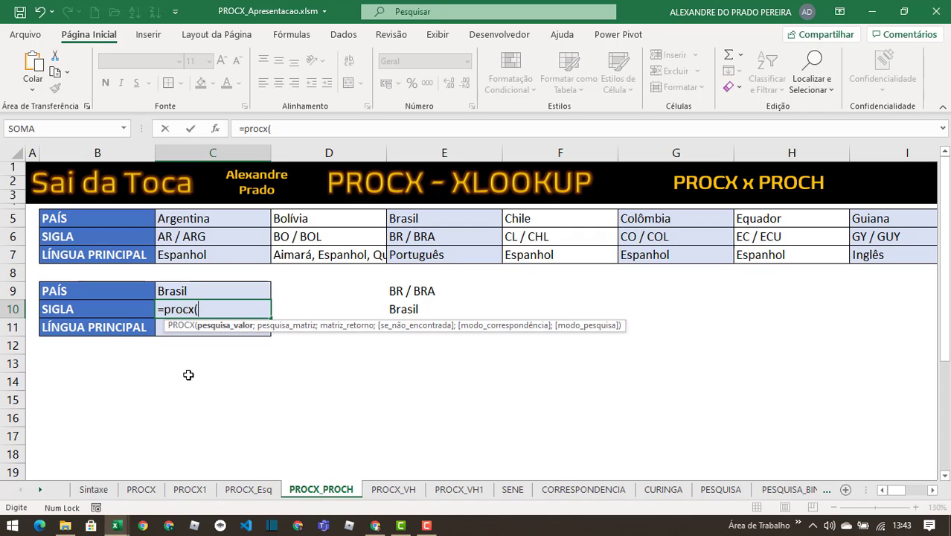
left_click(172, 291)
type(";")
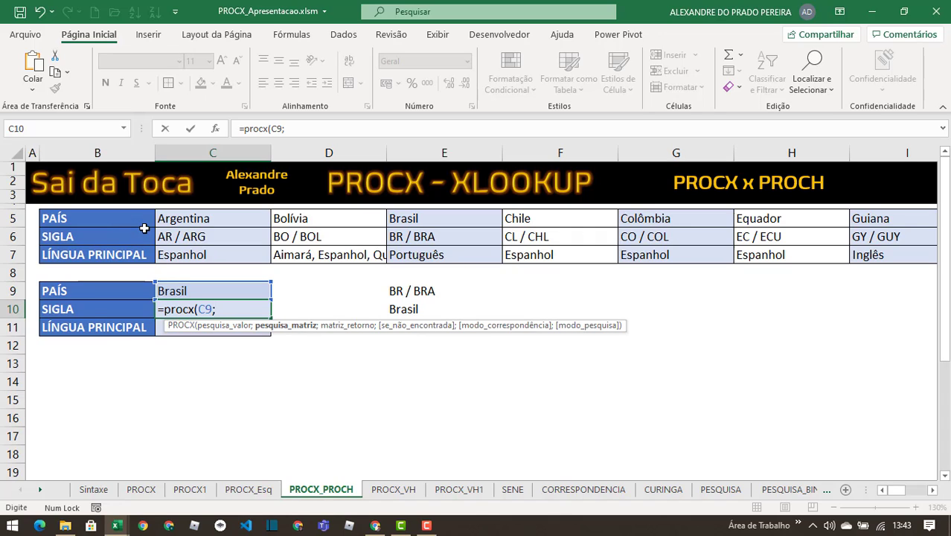
left_click(174, 220)
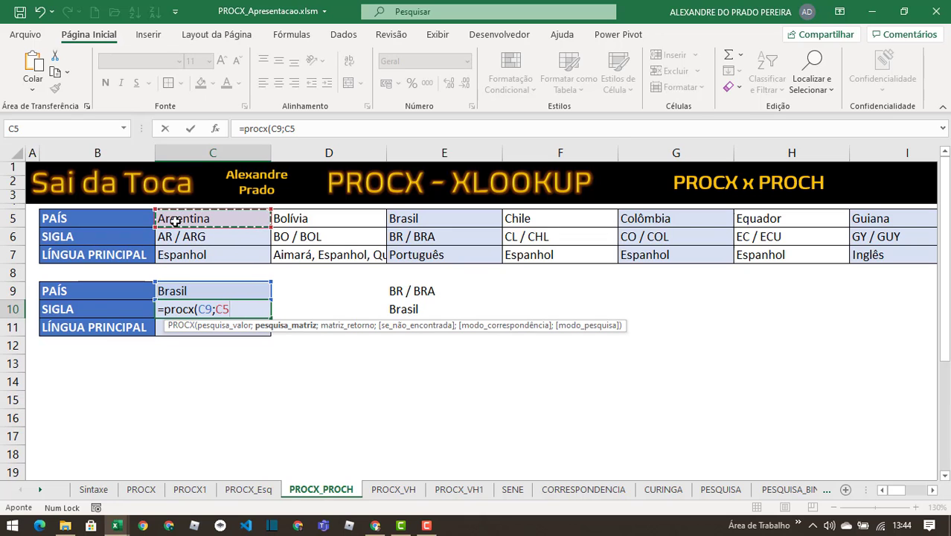
key("Left")
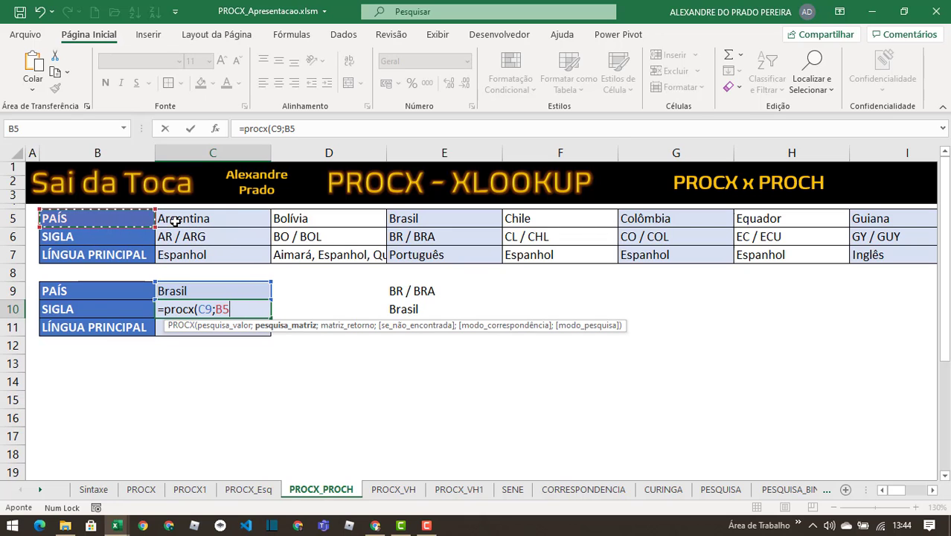
key("ctrl+shift+Right")
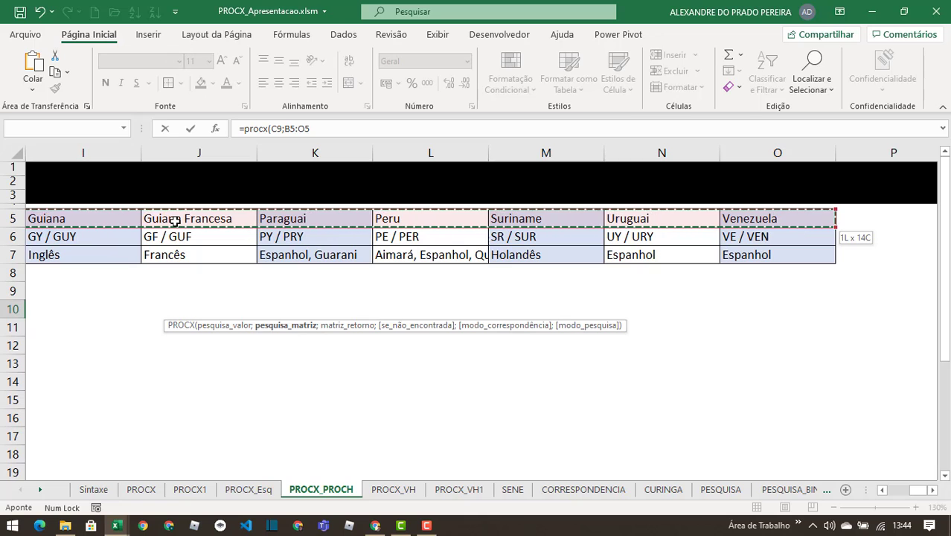
type(";")
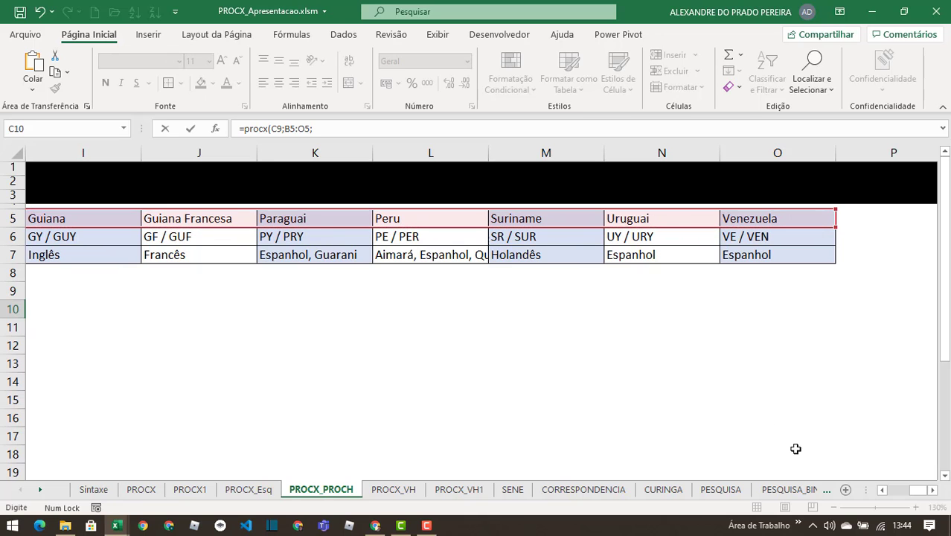
Add the SIGLA and LÍNGUA PRINCIPAL rows B6:O7 as the return array and complete the PROCX formula in C10.
left_click_drag(922, 497, 878, 491)
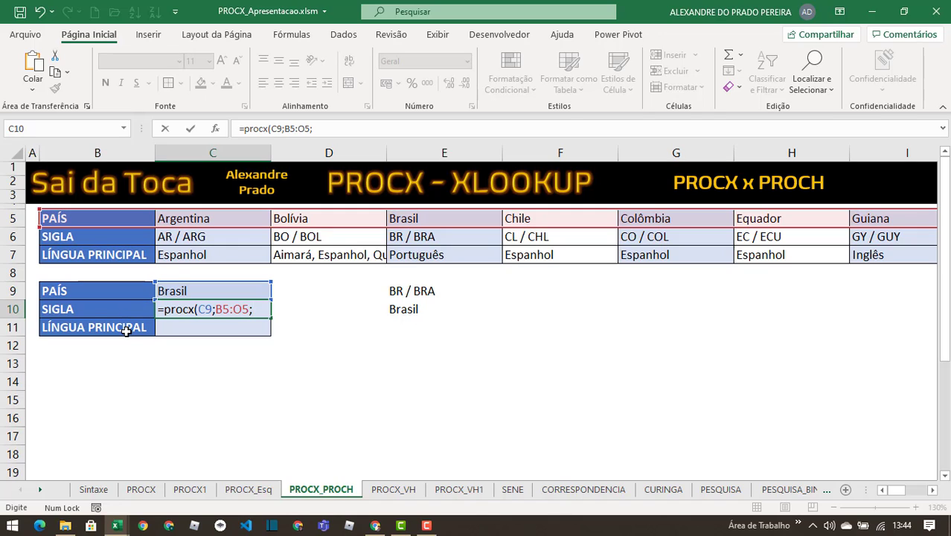
left_click(66, 238)
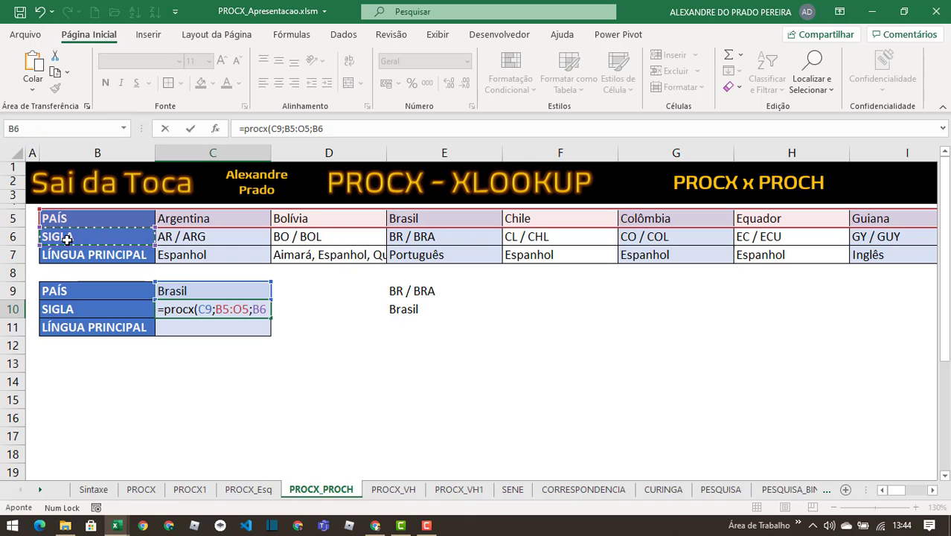
key("shift+Down")
key("shift+Down")
key("shift+Down")
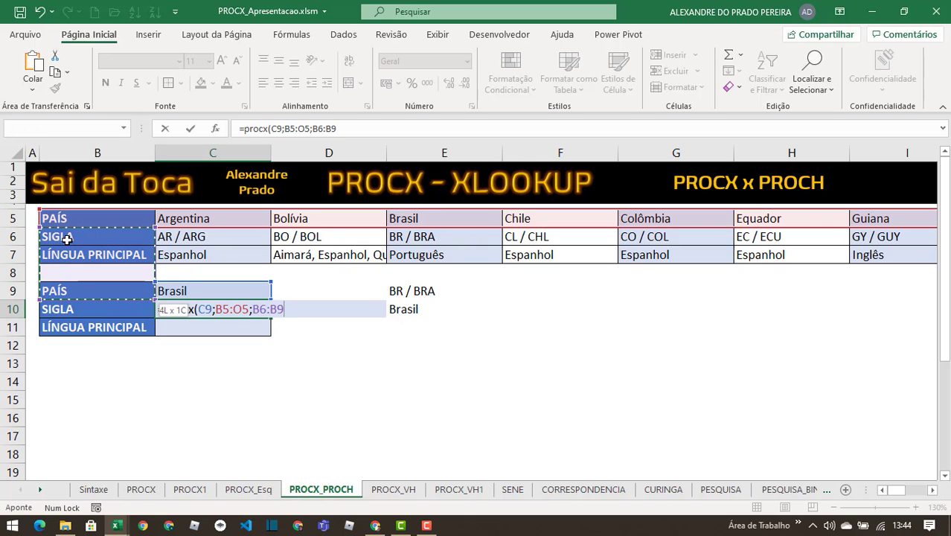
key("shift+Up")
key("shift+Up")
key("ctrl+shift+Right")
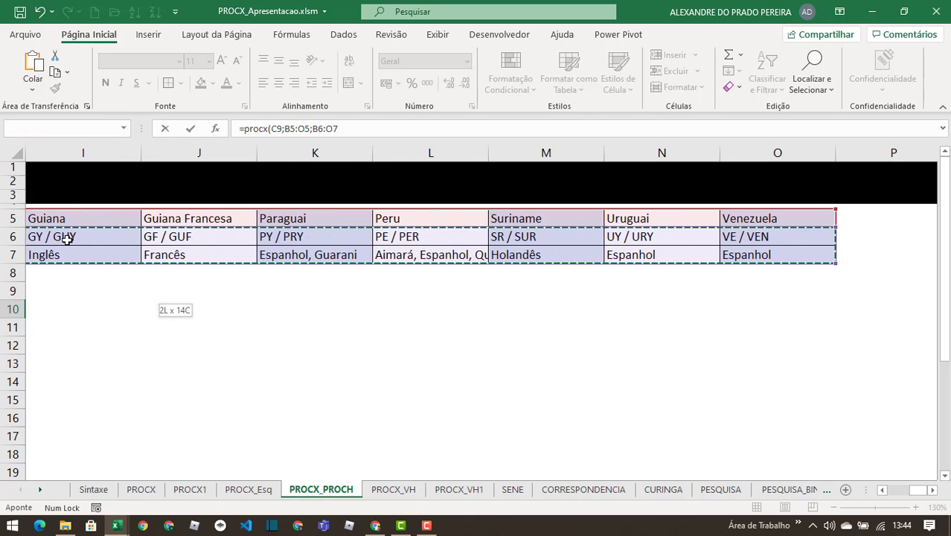
type(")")
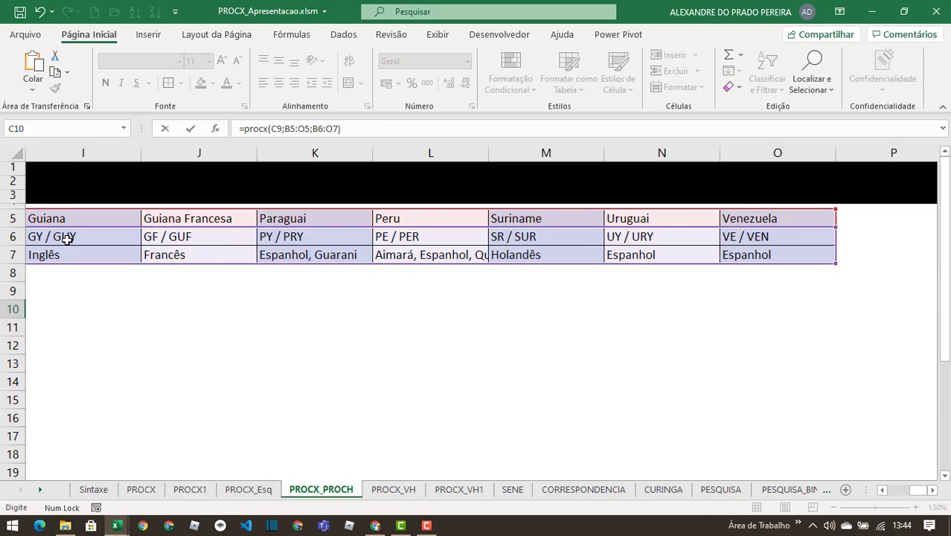
key("Return")
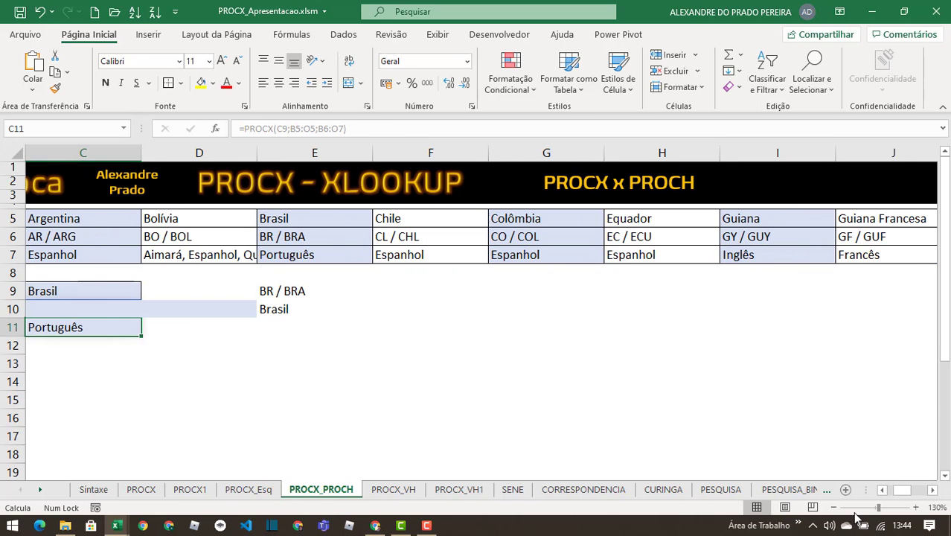
left_click_drag(900, 491, 885, 490)
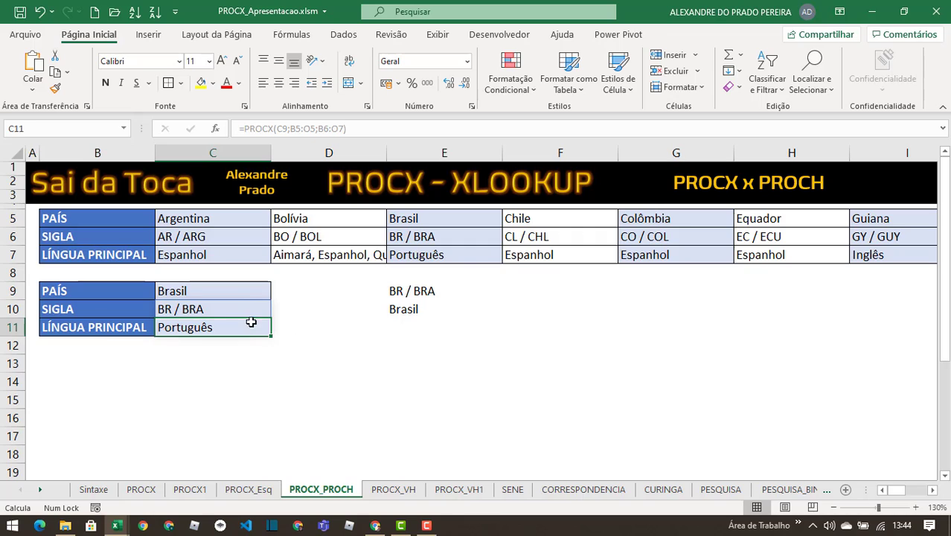
Inspect the ranges referenced by the PROCX formula in C10 without changing it.
left_click(231, 311)
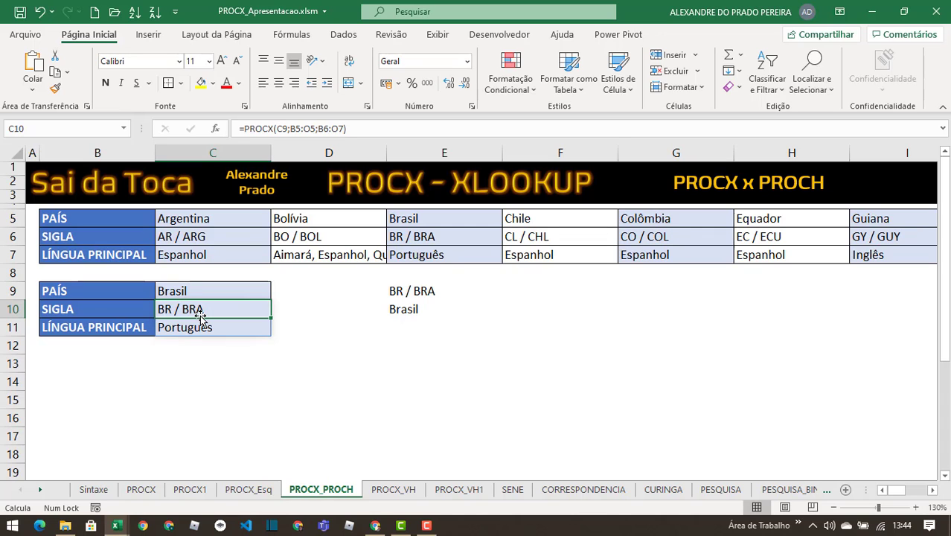
left_click(352, 131)
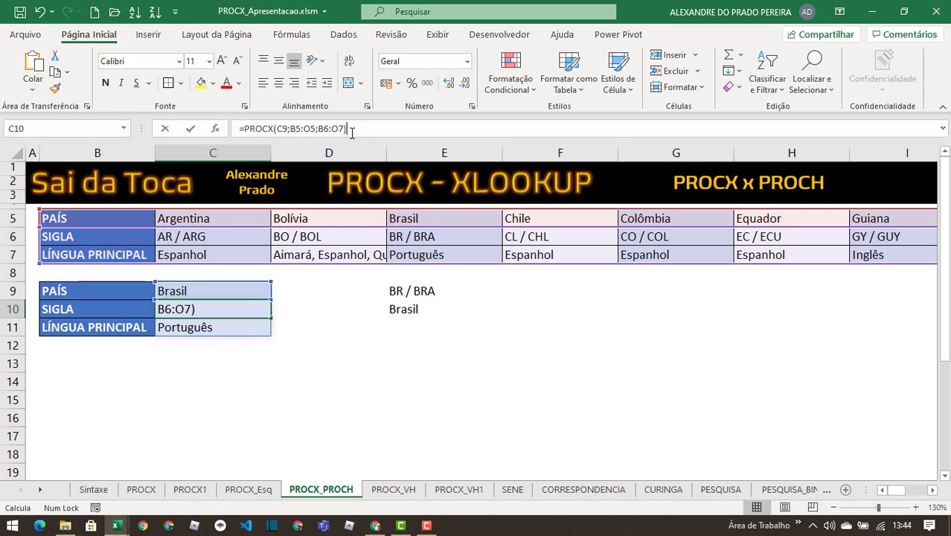
key("Return")
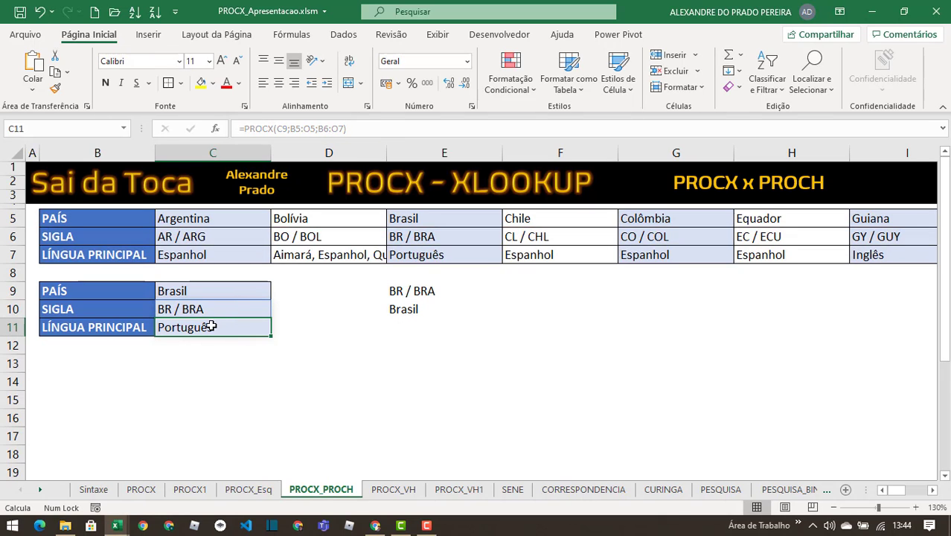
Try to clear the spilled LÍNGUA PRINCIPAL value in C11, and compare the formulas shown for C11 and C10.
key("BackSpace")
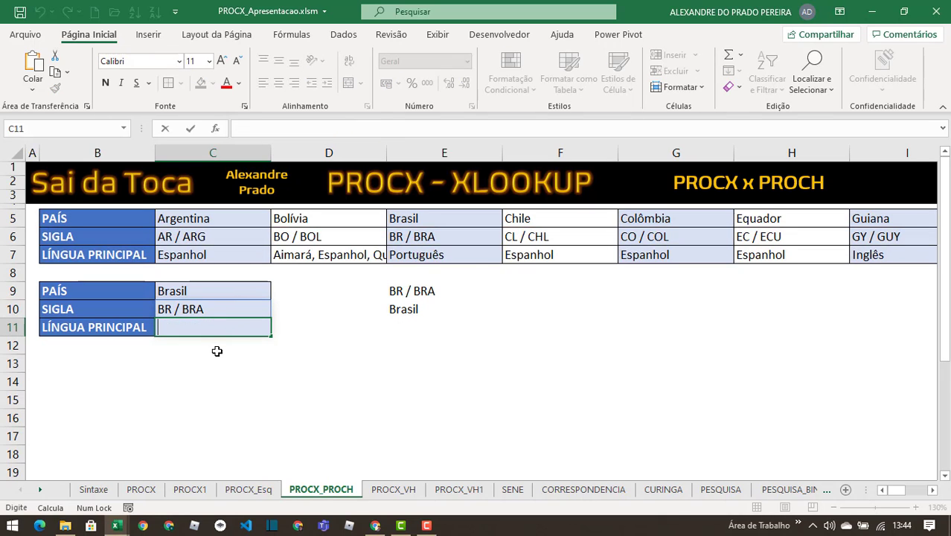
key("Return")
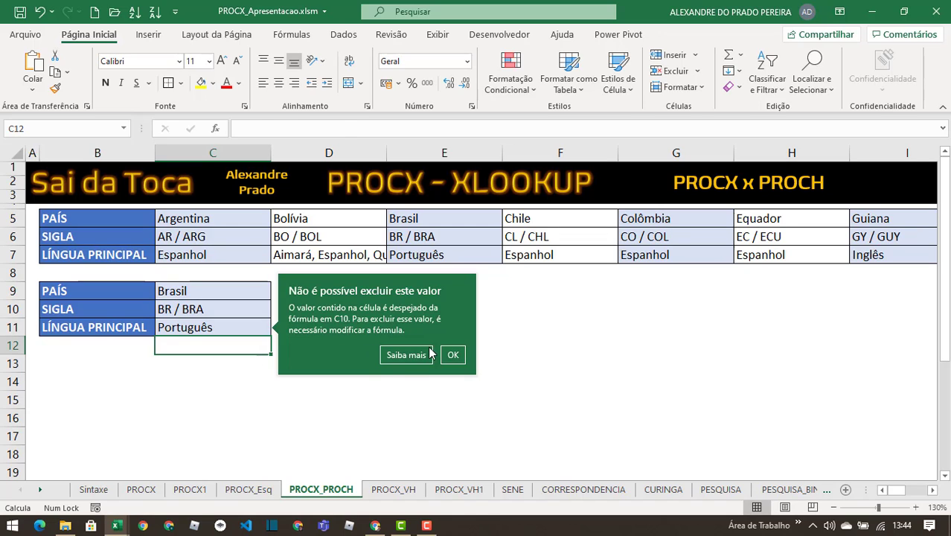
left_click(452, 354)
left_click(209, 327)
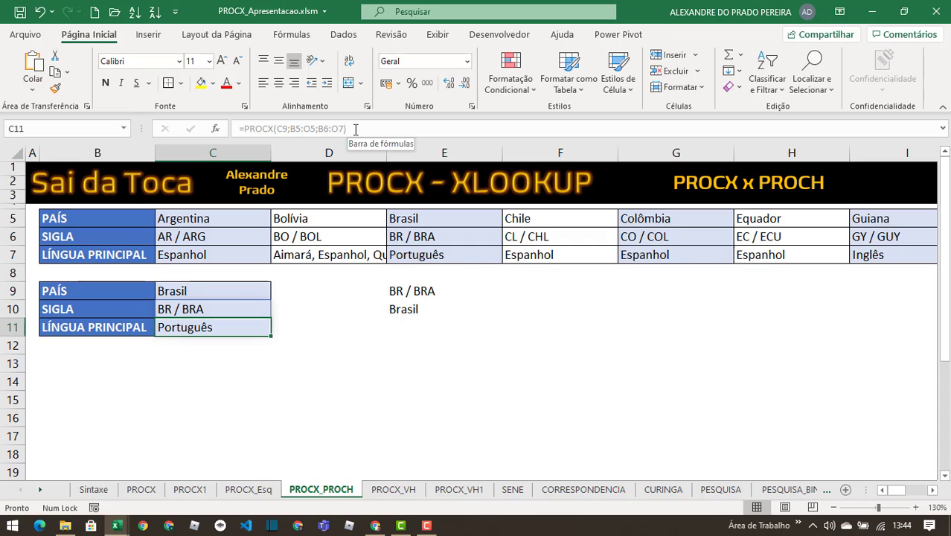
left_click(206, 309)
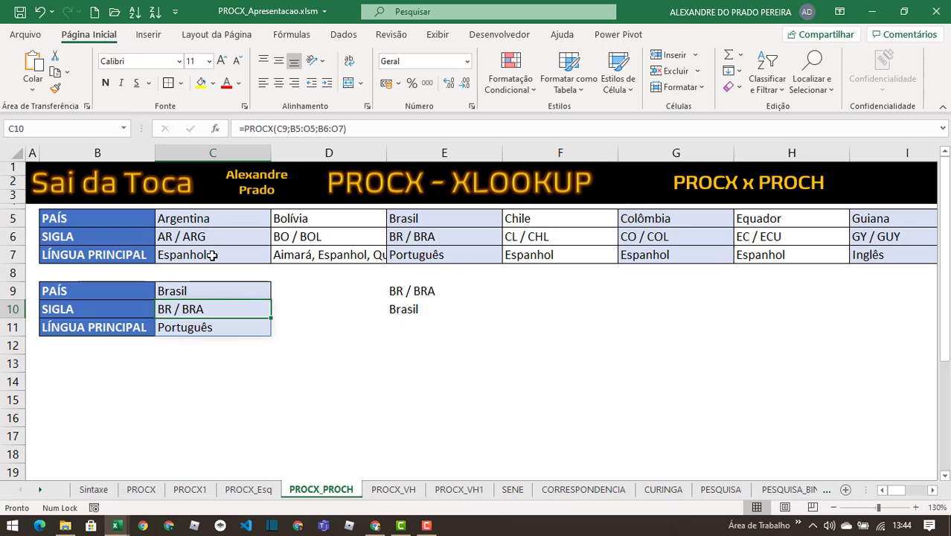
Go to the PROCX_VH sheet.
key("ctrl+Page_Down")
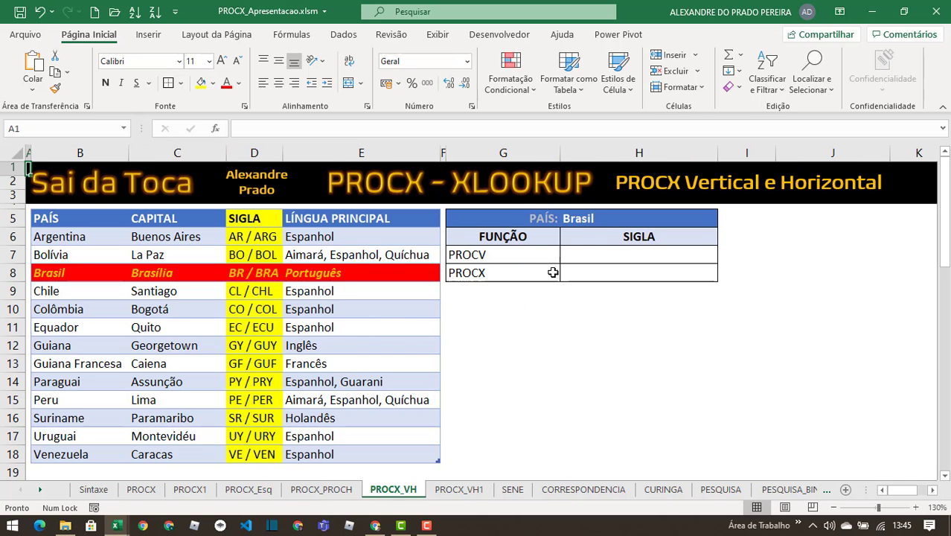
Switch the return field in H6 to LÍNGUA PRINCIPAL and back to SIGLA.
left_click(588, 220)
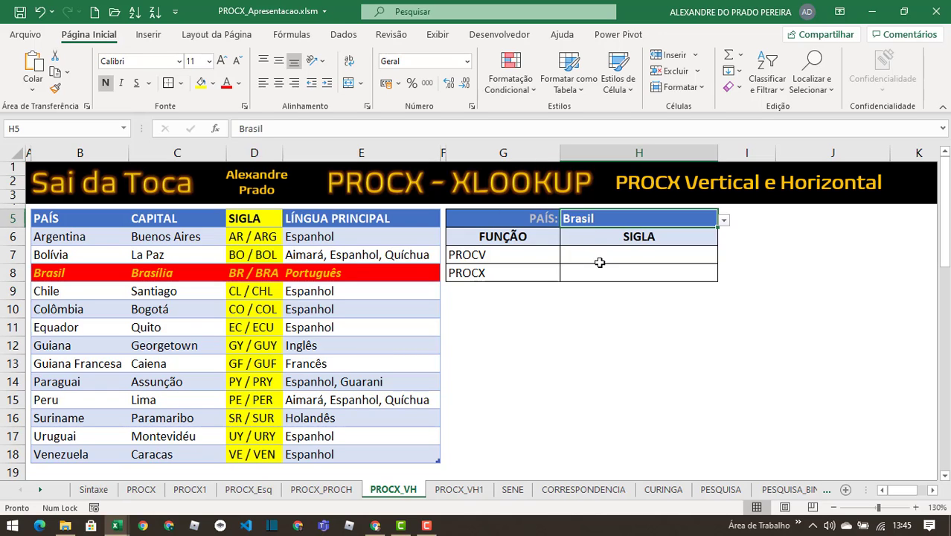
left_click(607, 241)
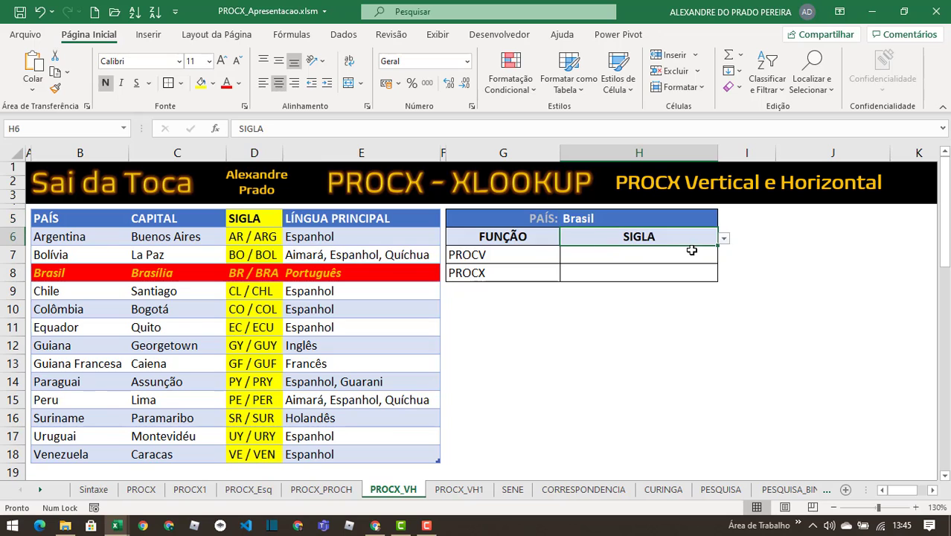
left_click(724, 240)
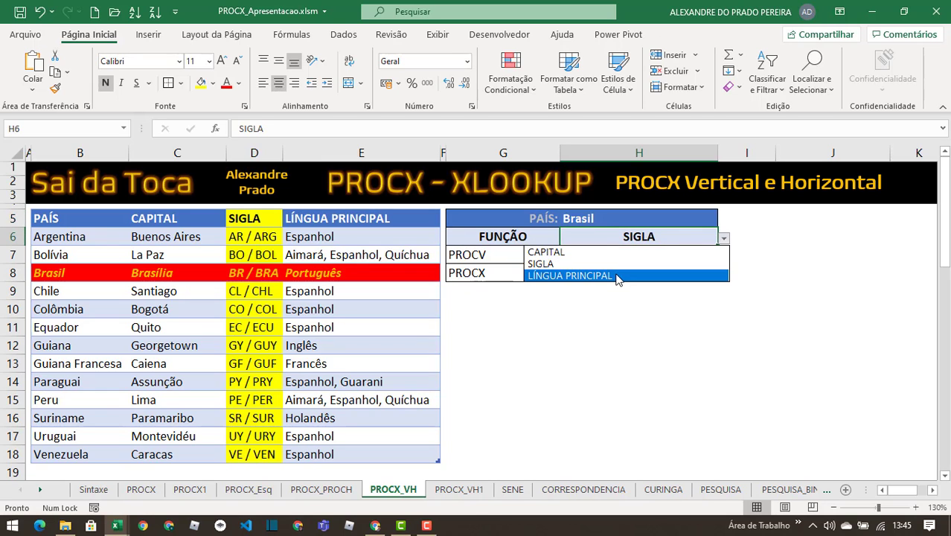
left_click(619, 275)
left_click(725, 239)
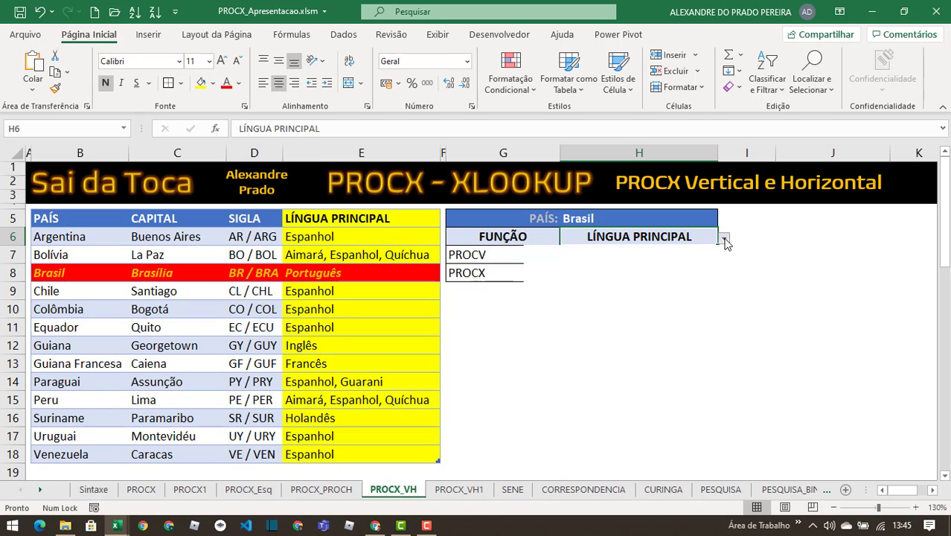
left_click(618, 263)
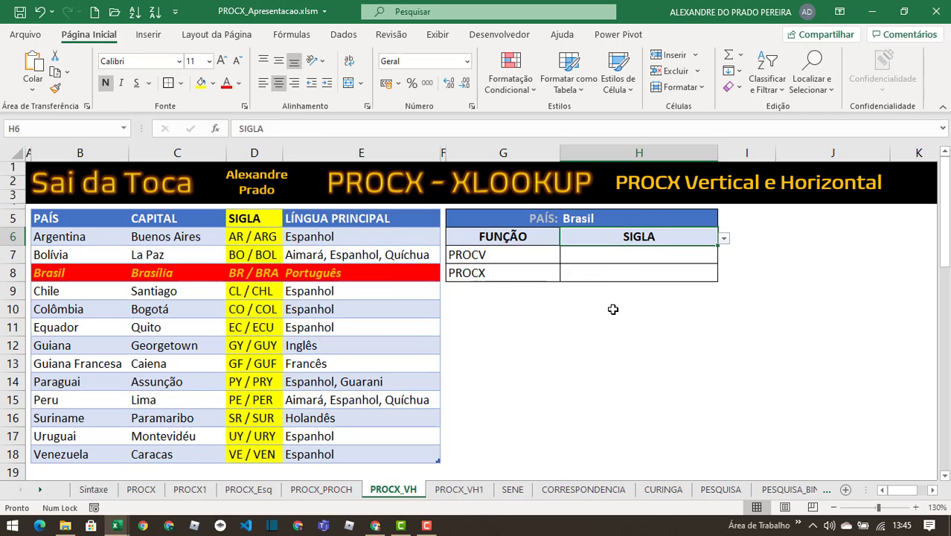
Start a PROCV formula in H7 with H5 as the lookup value and the tblPaises data as the table array.
left_click(626, 258)
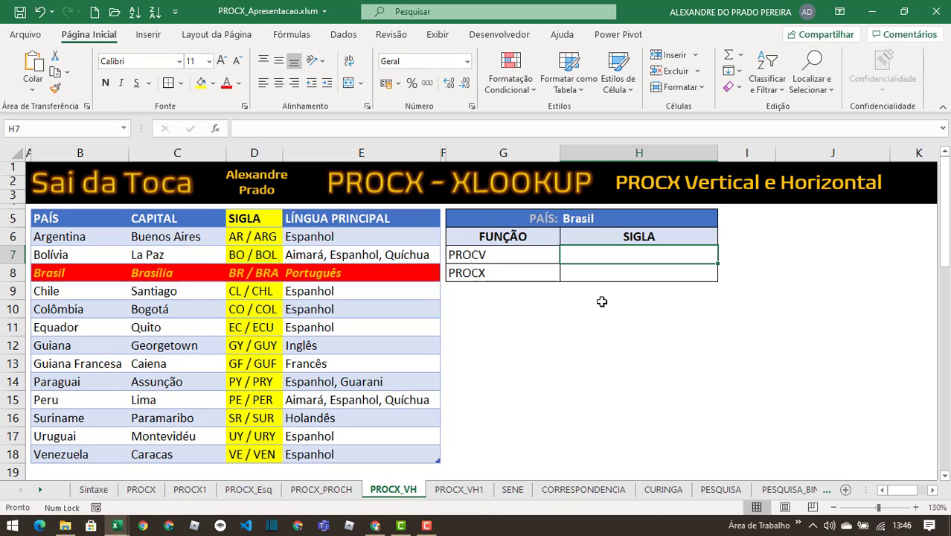
type("=procv(")
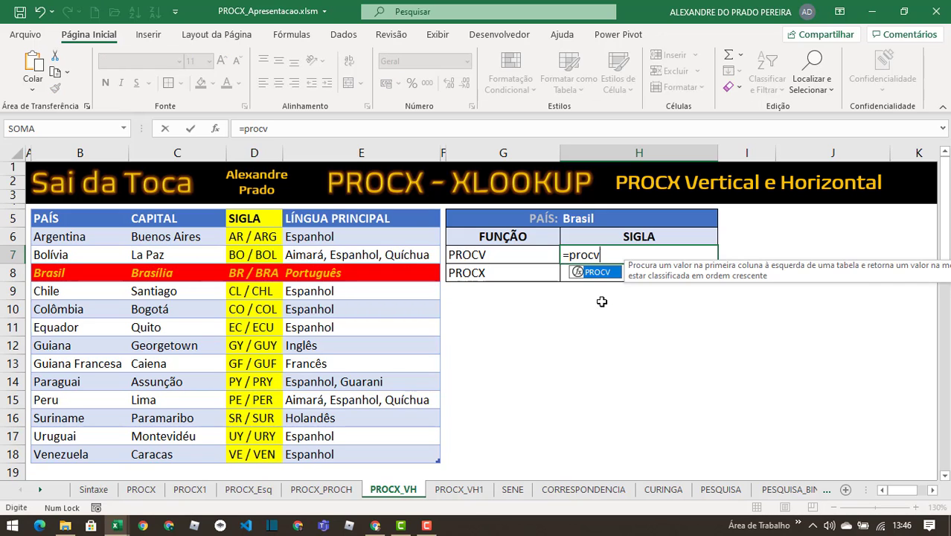
left_click(583, 219)
type(";")
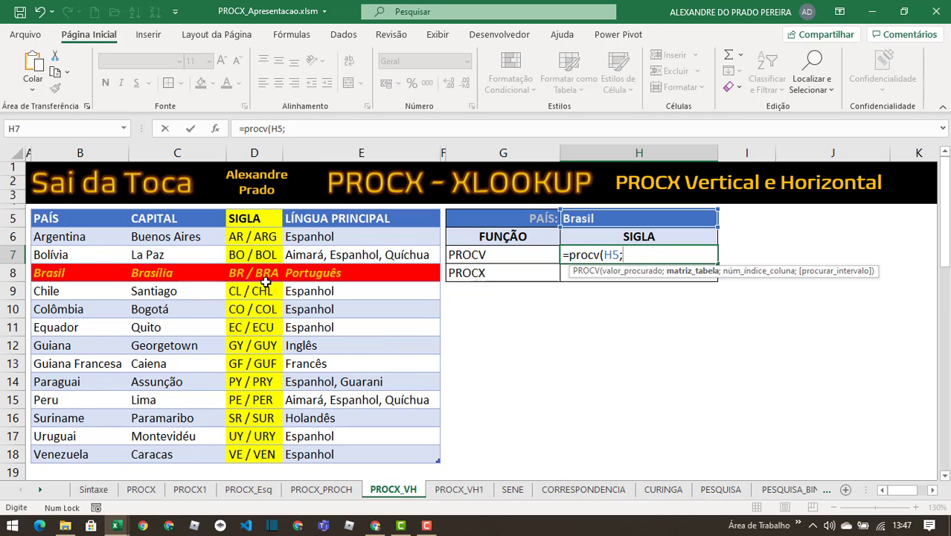
left_click(39, 237)
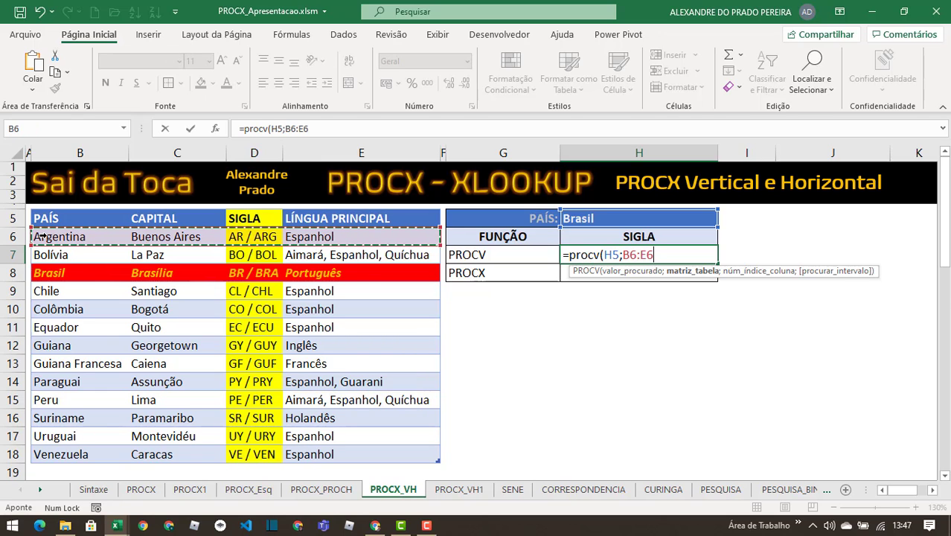
left_click_drag(42, 237, 86, 429)
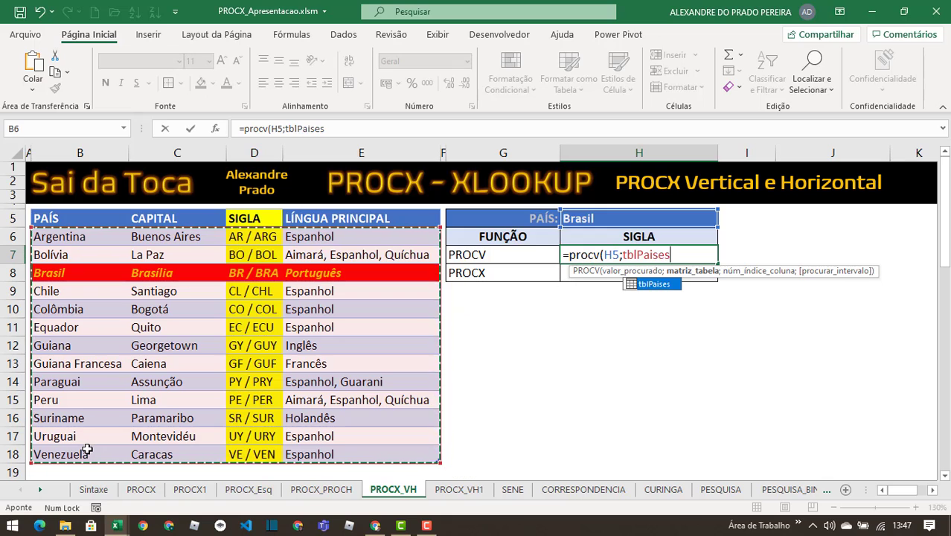
type(";")
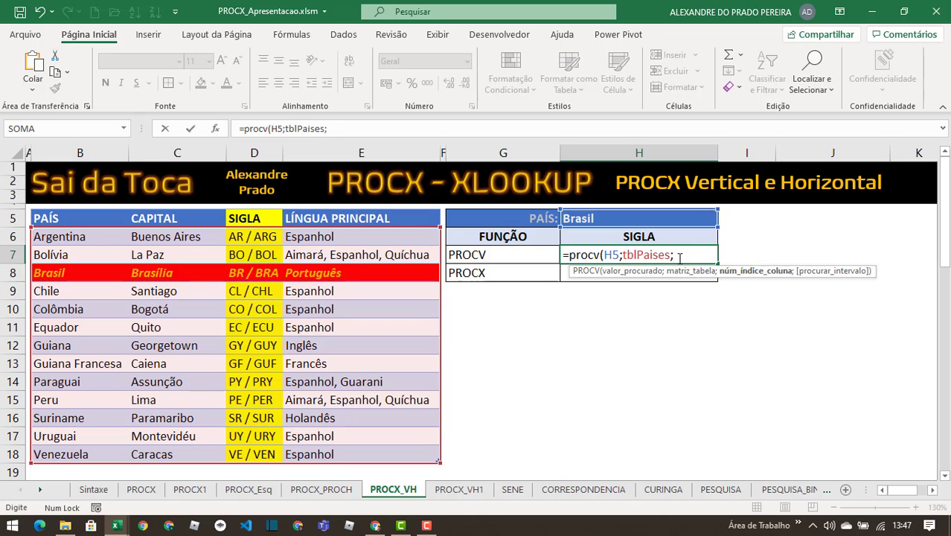
Use CORRESP(H6;tblPaises[#Cabeçalhos];0) as the column index and complete the PROCV formula in H7 with exact match 0.
type("corresp(")
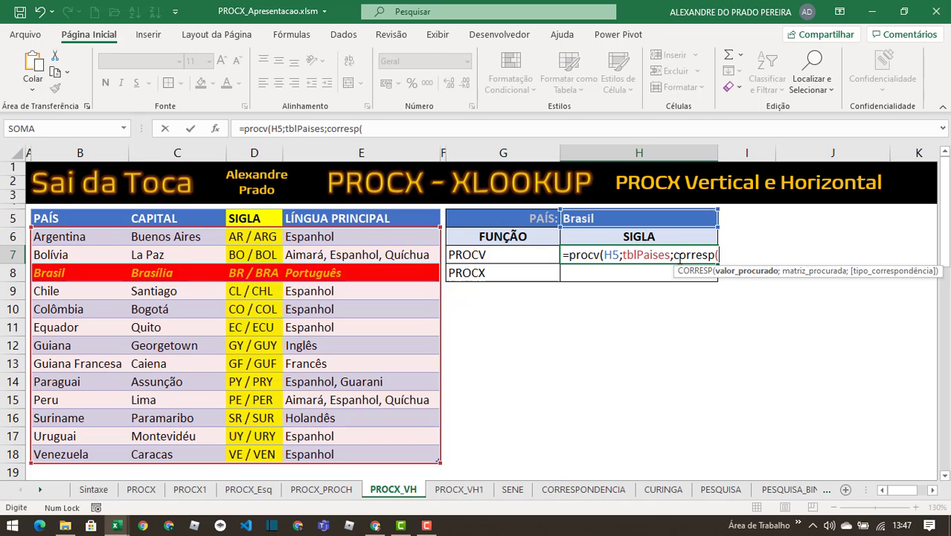
left_click(669, 236)
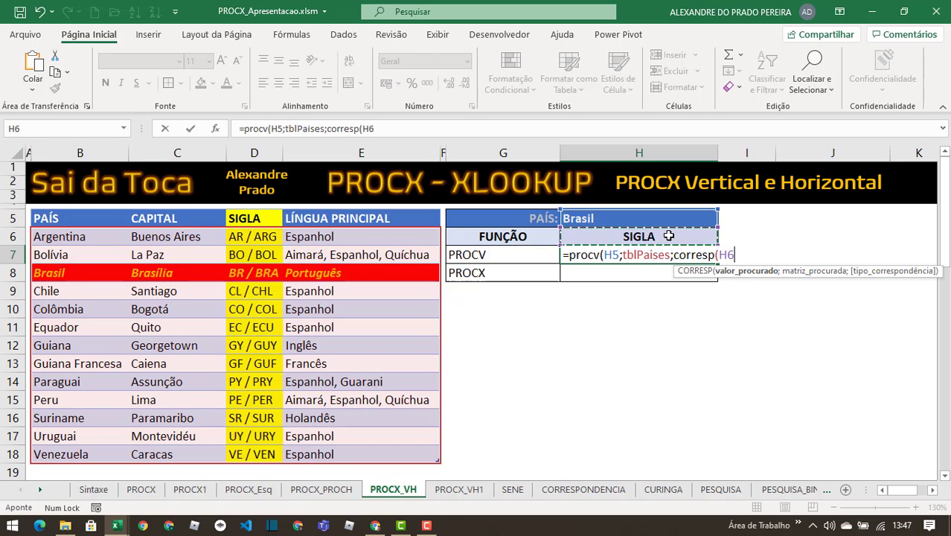
type(";")
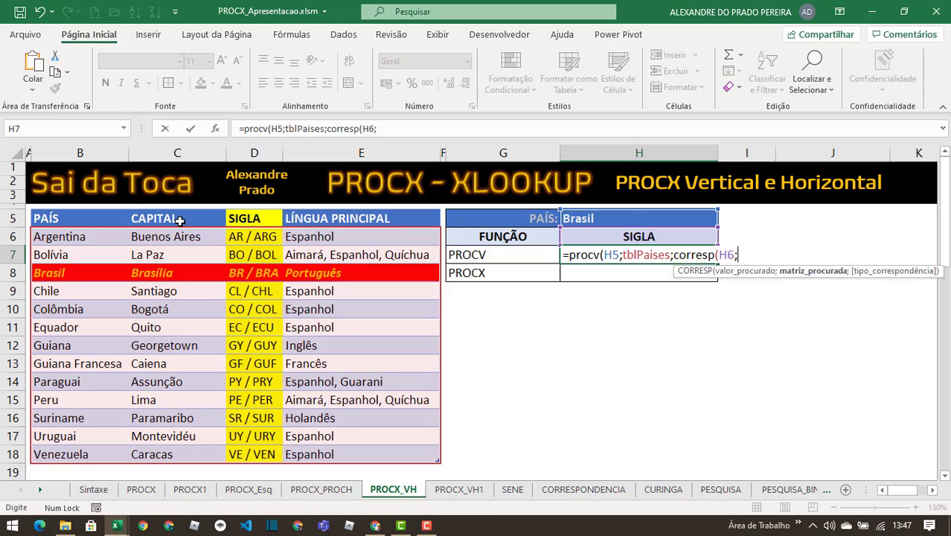
left_click(38, 218)
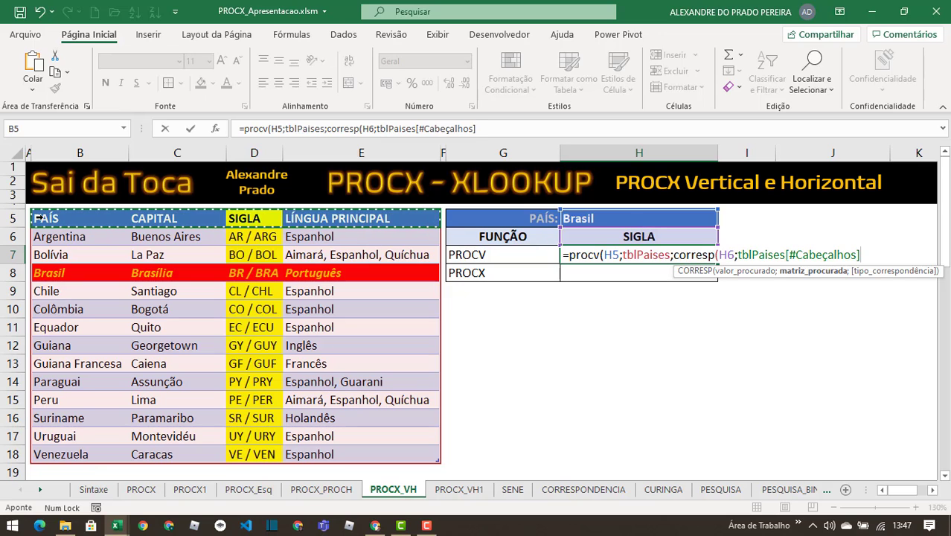
type(";0")
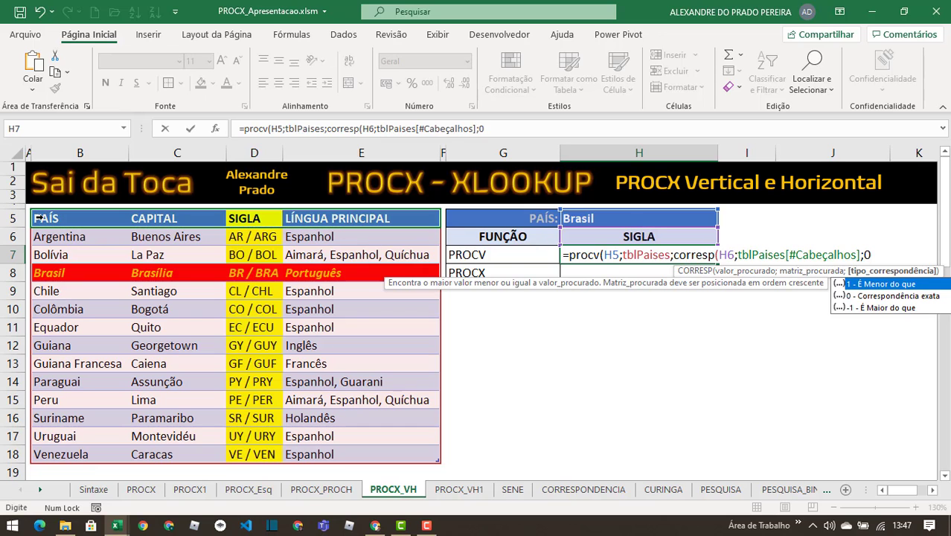
type(")")
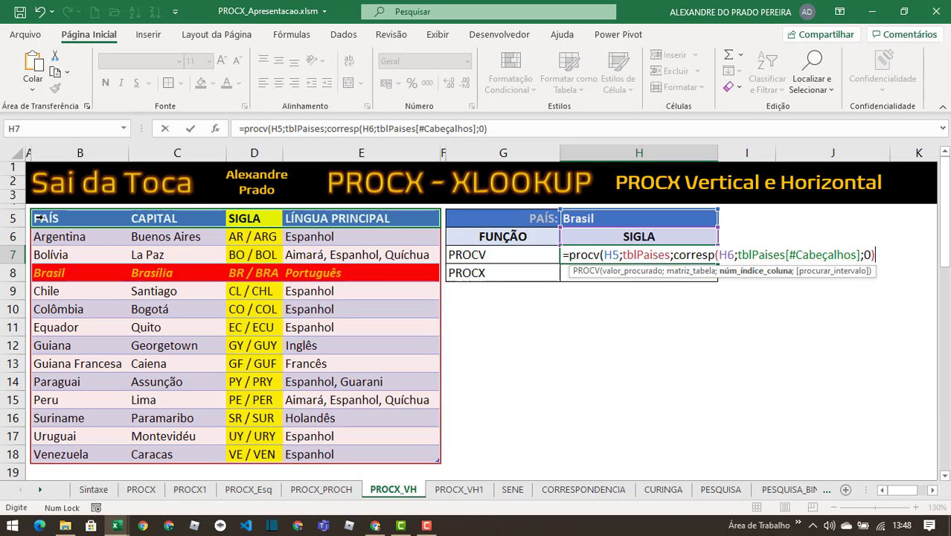
type(";")
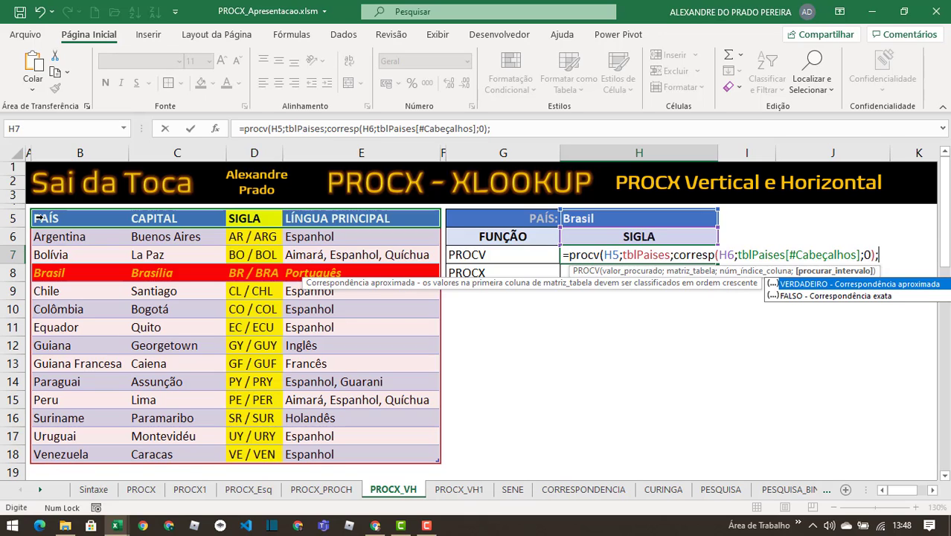
type("0)")
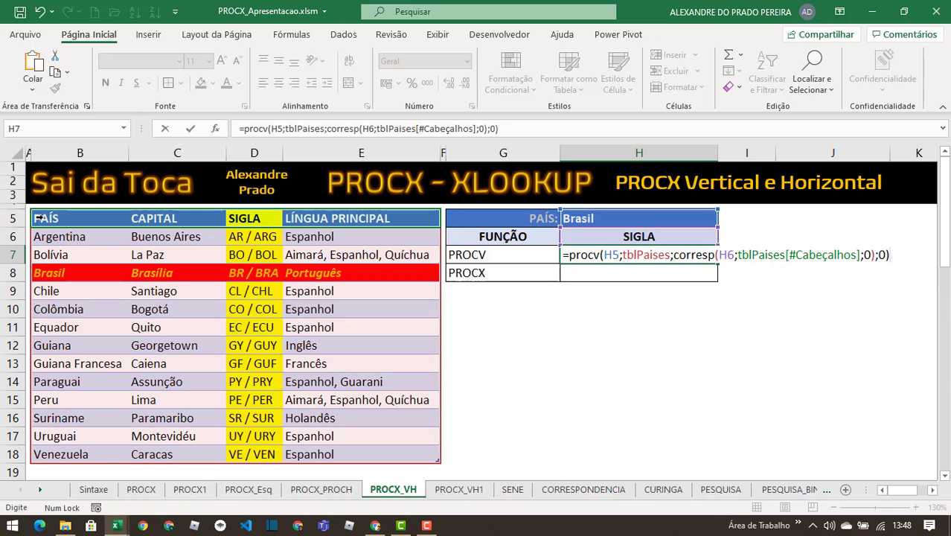
key("Return")
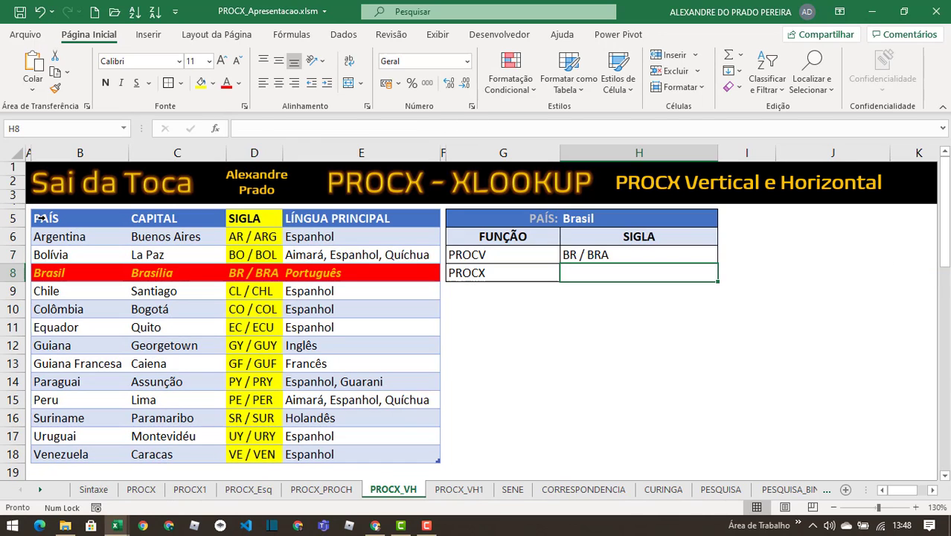
Test the PROCV formula by setting the field in H6 to CAPITAL, LÍNGUA PRINCIPAL and back to SIGLA.
left_click(692, 237)
left_click(723, 238)
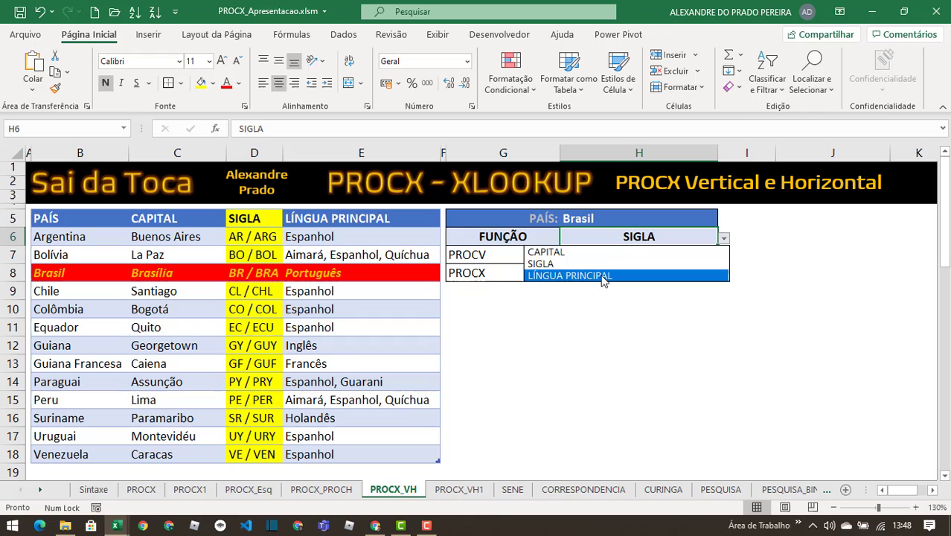
left_click(577, 251)
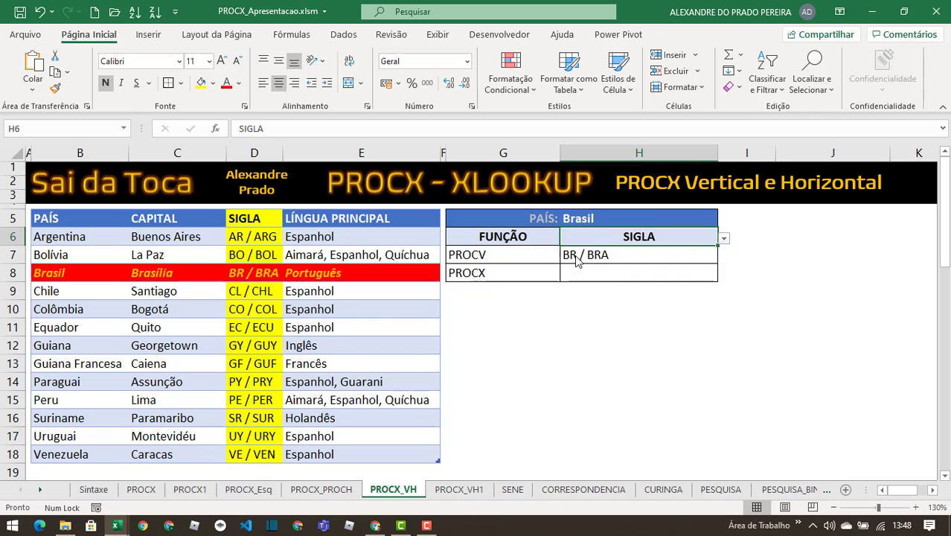
left_click(723, 239)
left_click(609, 276)
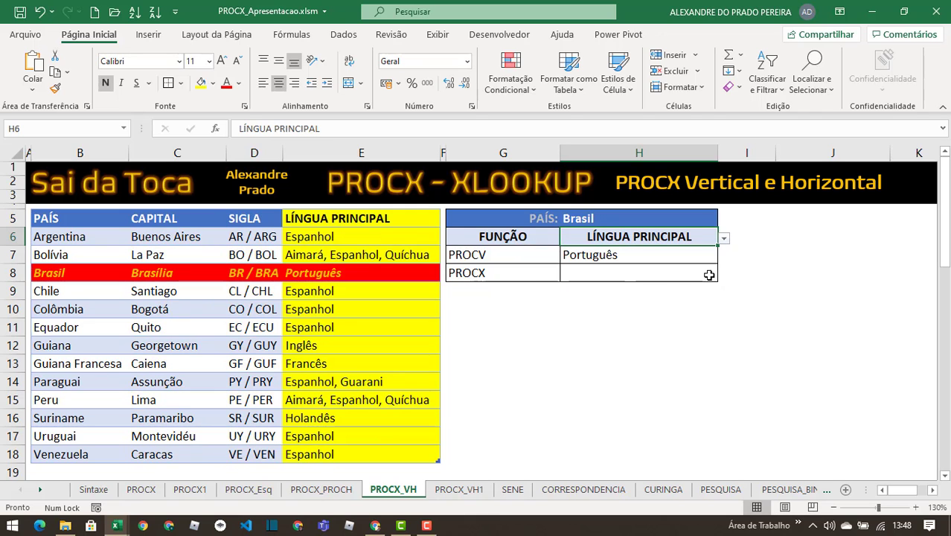
left_click(724, 239)
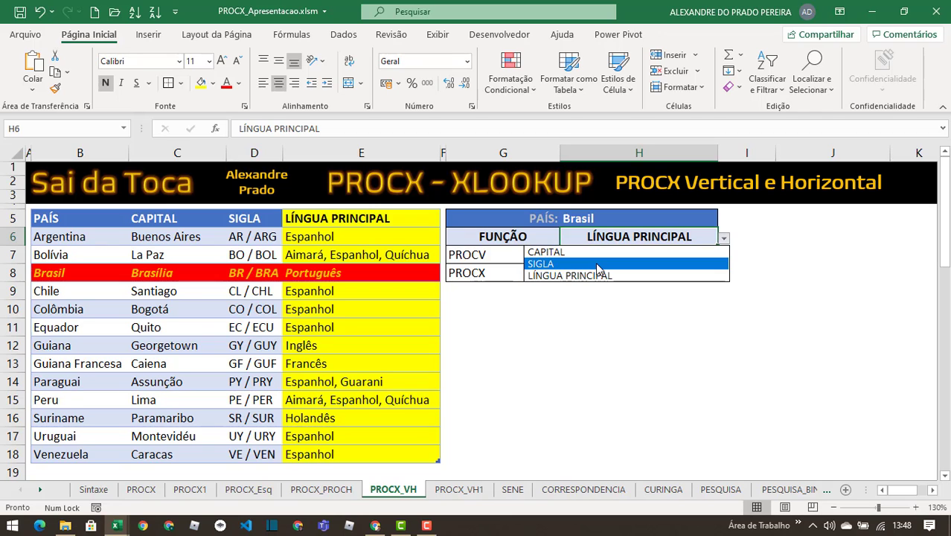
left_click(597, 263)
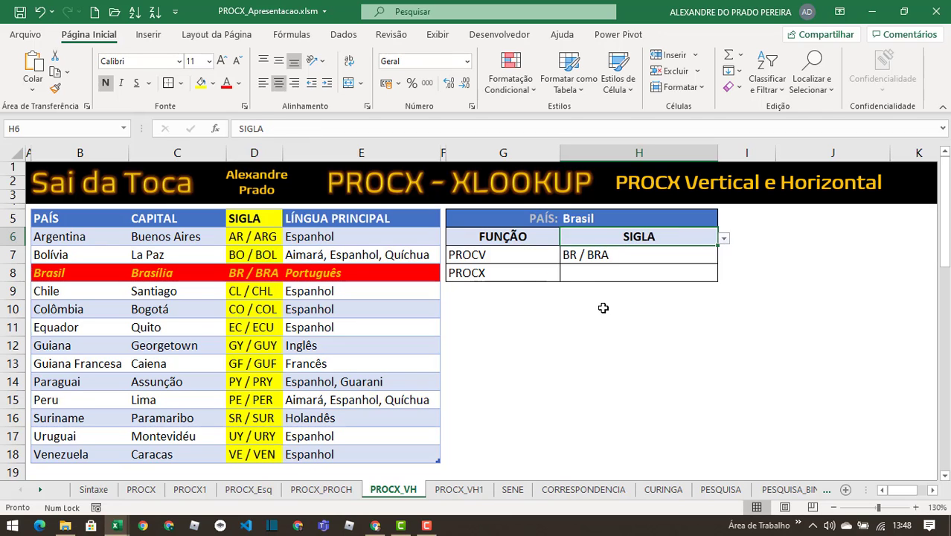
Test the PROCV formula by changing the country in H5 to Equador and back to Brasil.
left_click(613, 220)
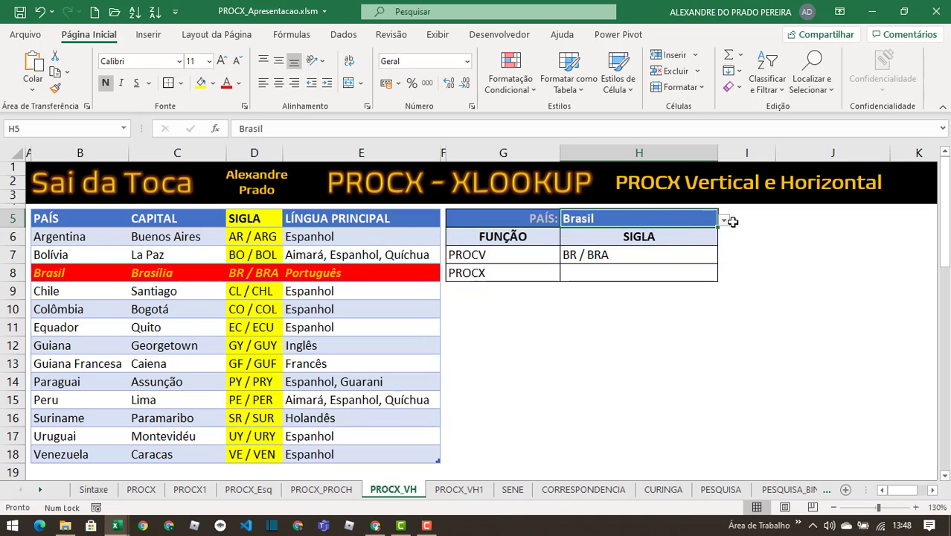
left_click(723, 221)
left_click(609, 270)
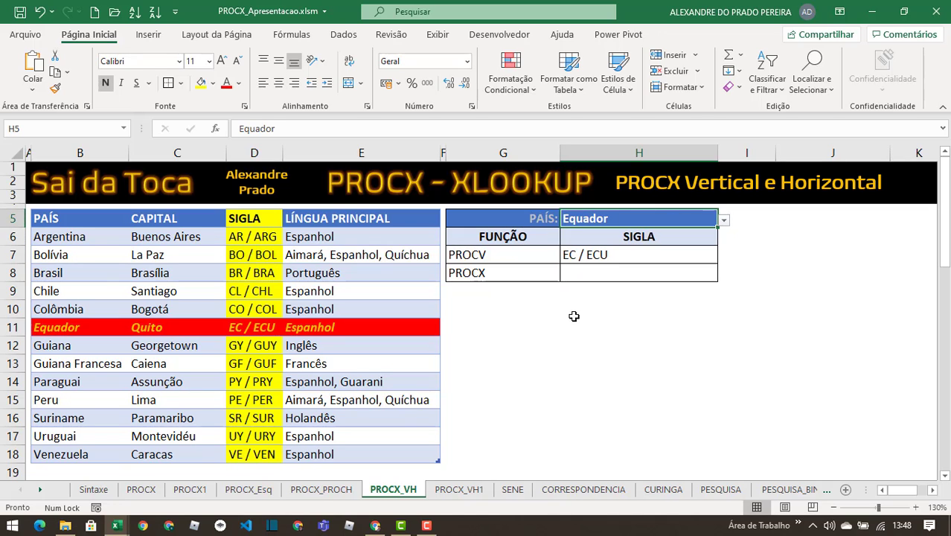
left_click(723, 221)
scroll(617, 279, "up", 2)
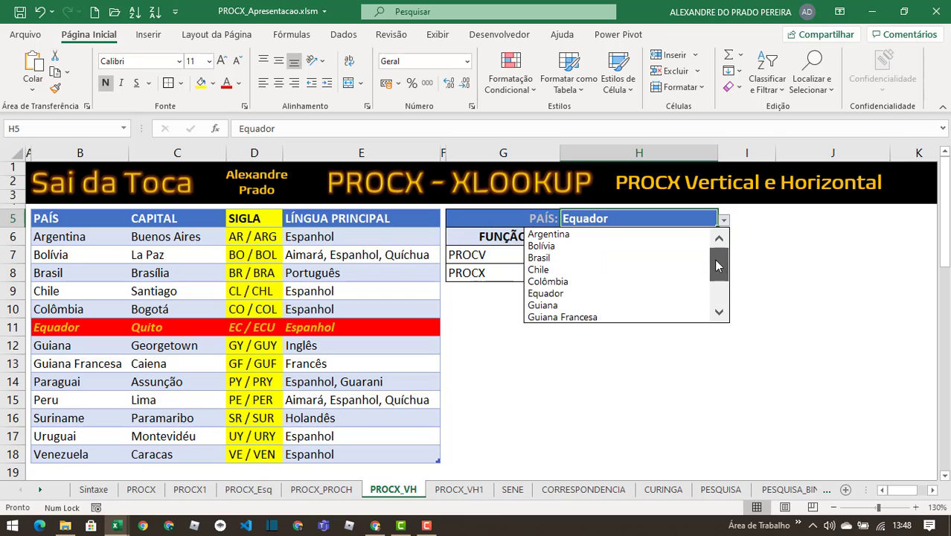
left_click(588, 258)
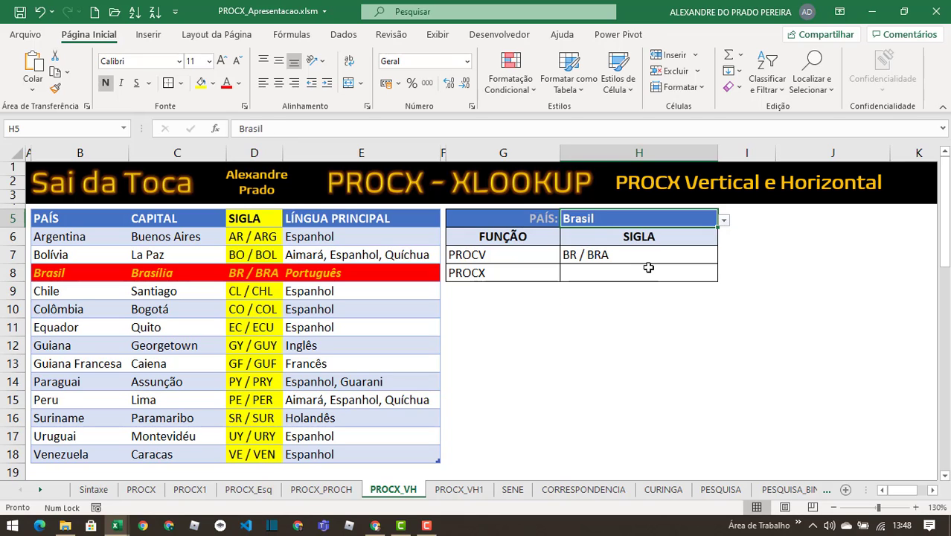
Start a PROCX formula in H8 with H5 as the lookup value and tblPaises[PAÍS] as the lookup array.
left_click(601, 275)
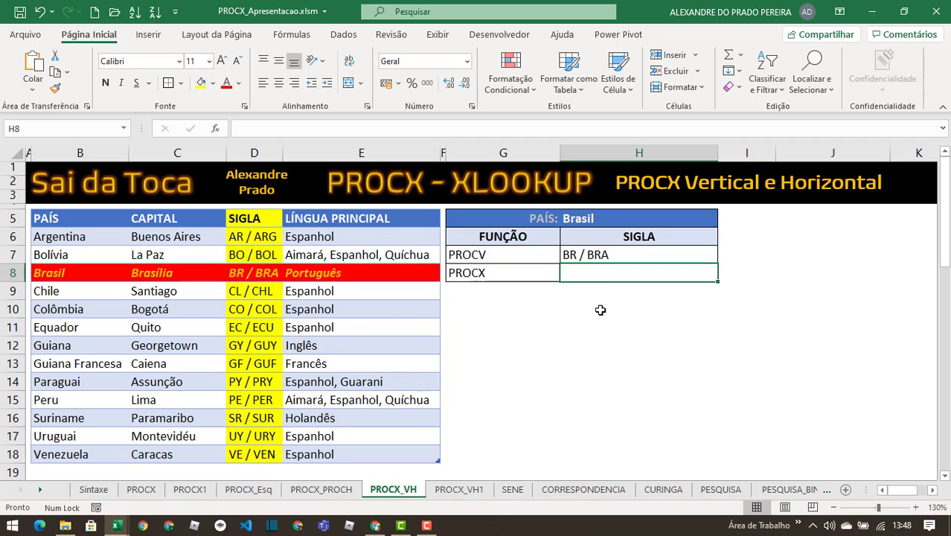
type("=procx(")
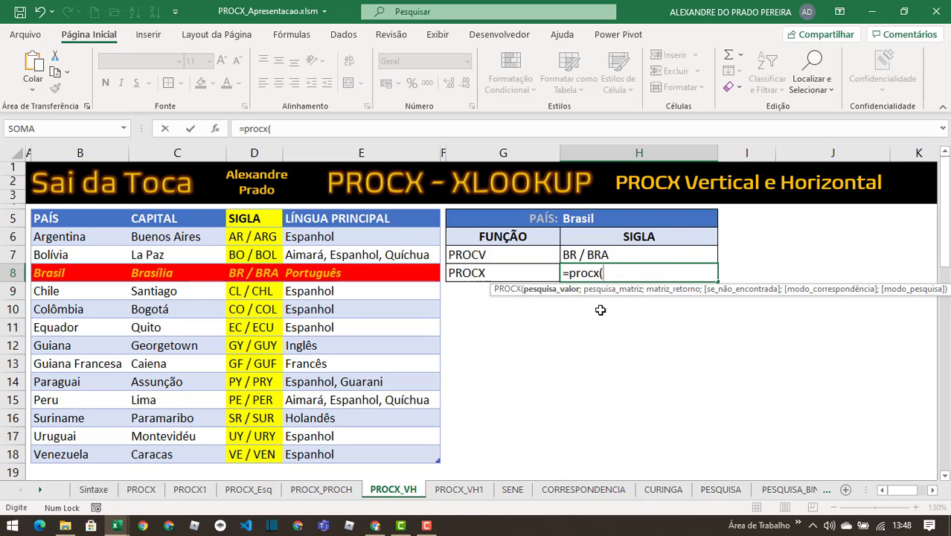
left_click(579, 221)
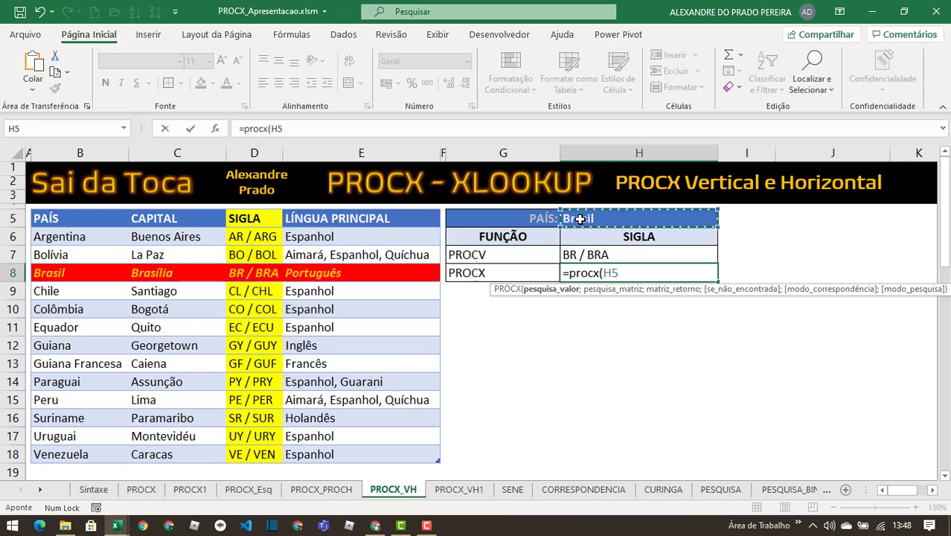
type(";")
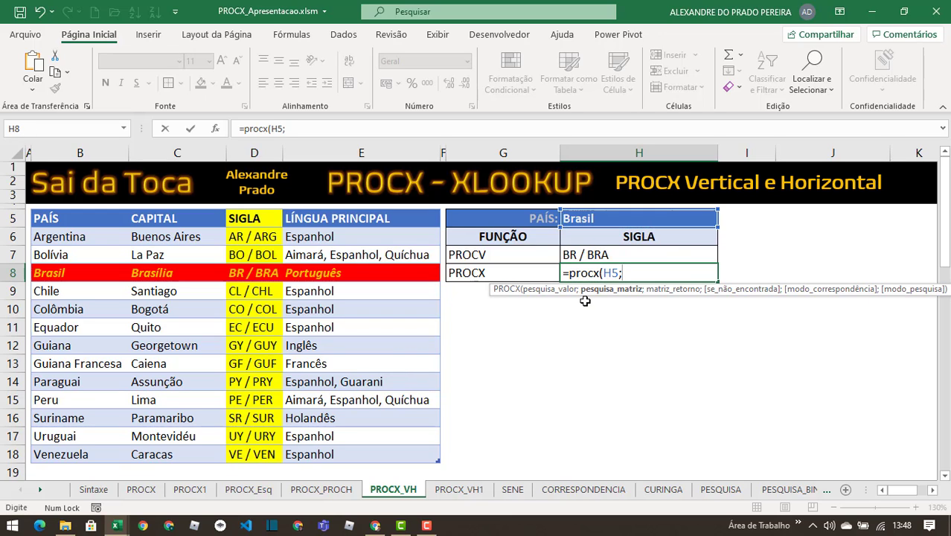
left_click(76, 213)
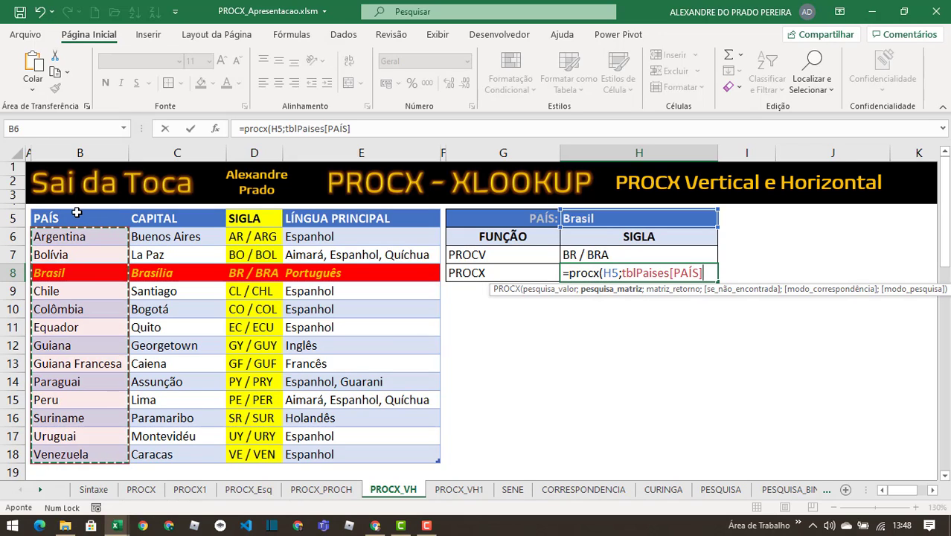
type(";")
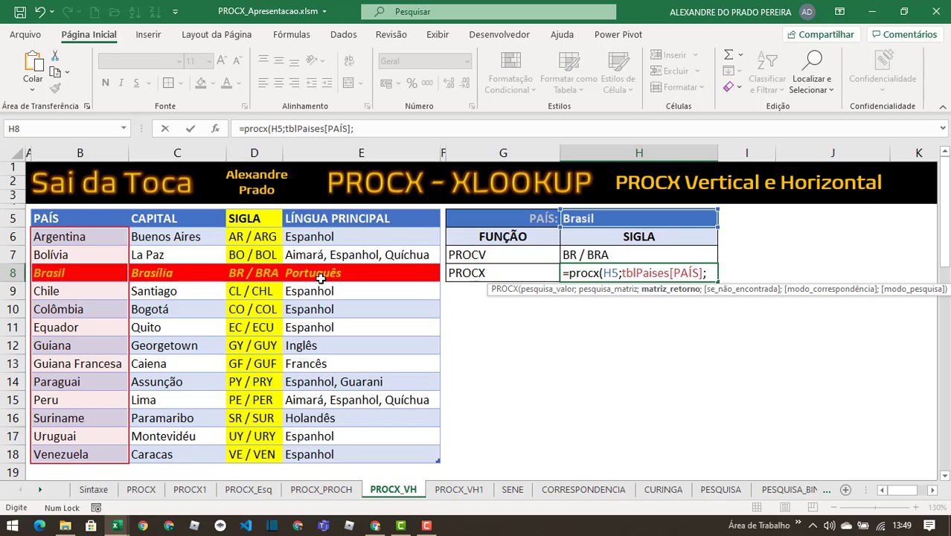
Complete H8 with a nested PROCX as return array, looking up H6 in the CAPITAL to LÍNGUA PRINCIPAL headers and returning those tblPaises columns.
type("procx")
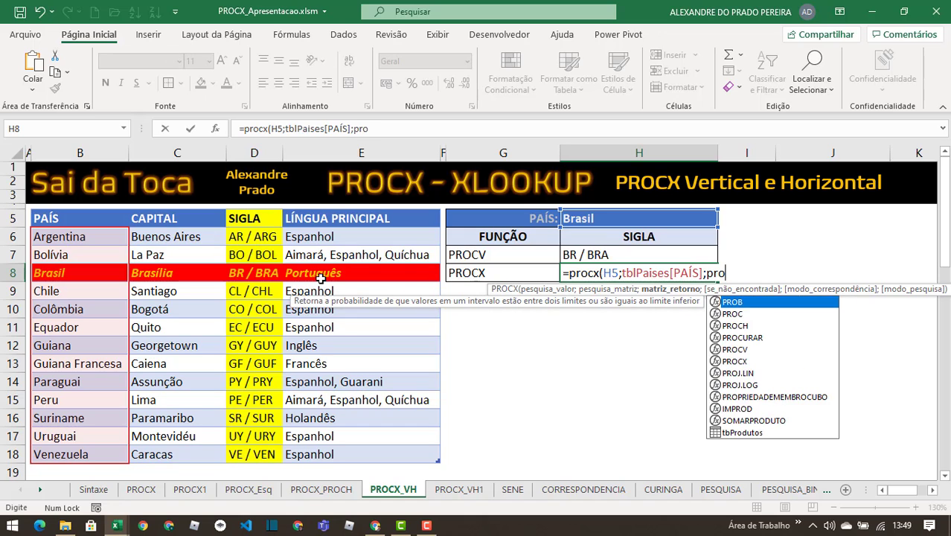
type("(")
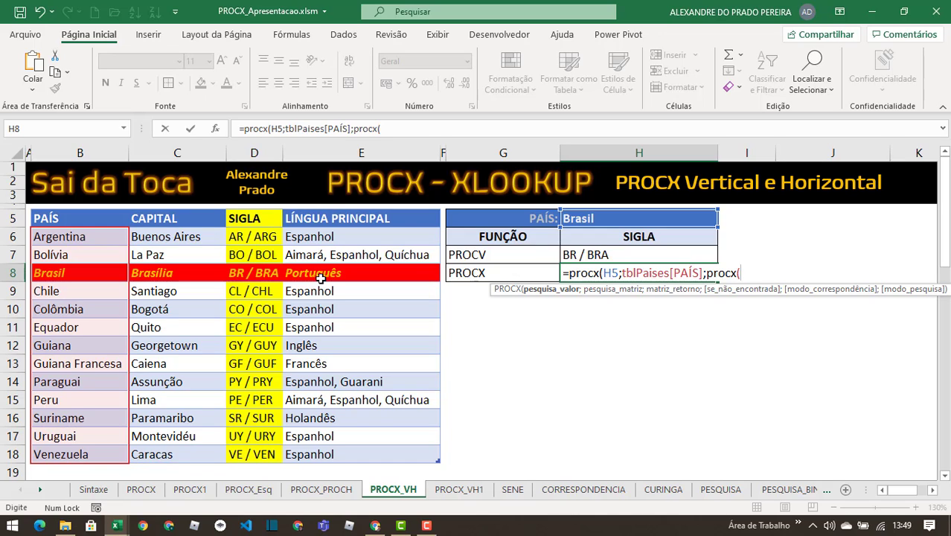
left_click(619, 238)
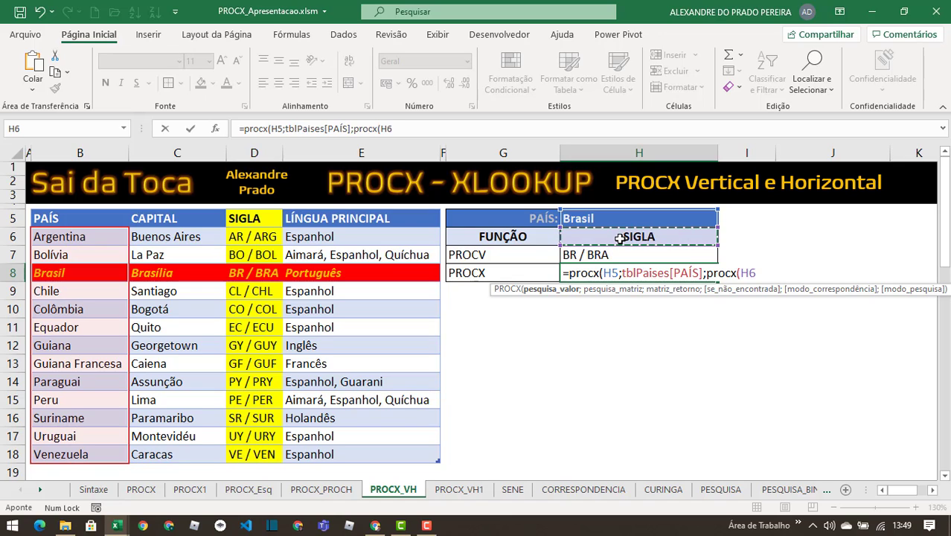
type(";")
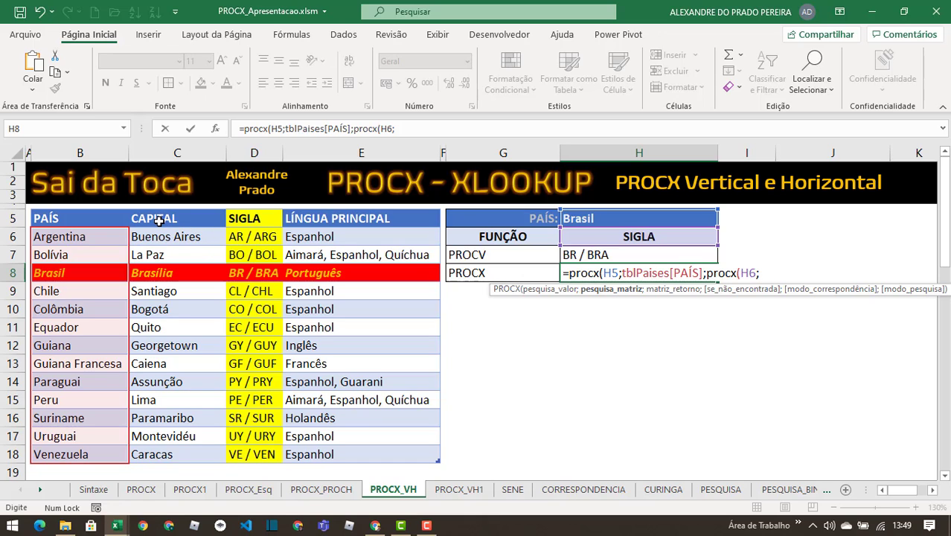
left_click_drag(158, 220, 320, 219)
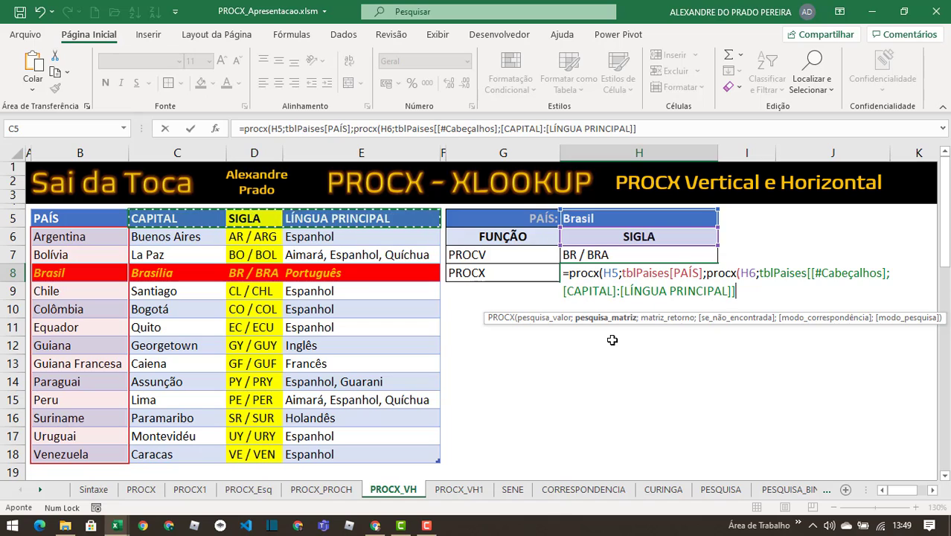
type(";")
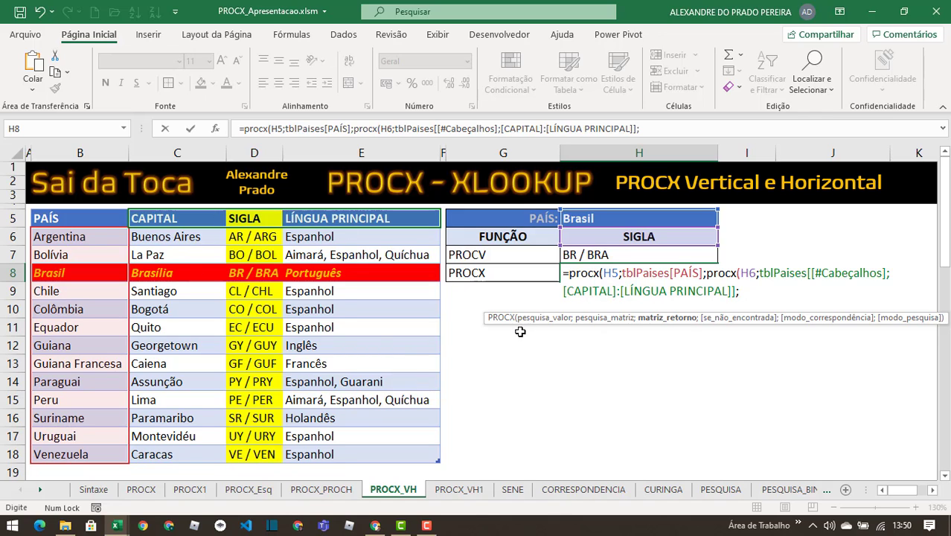
left_click_drag(162, 209, 328, 233)
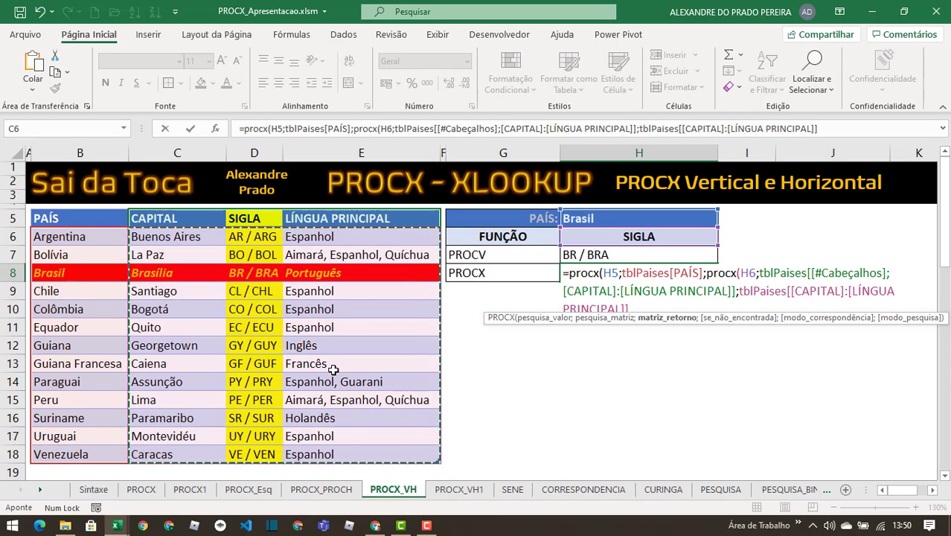
type(")")
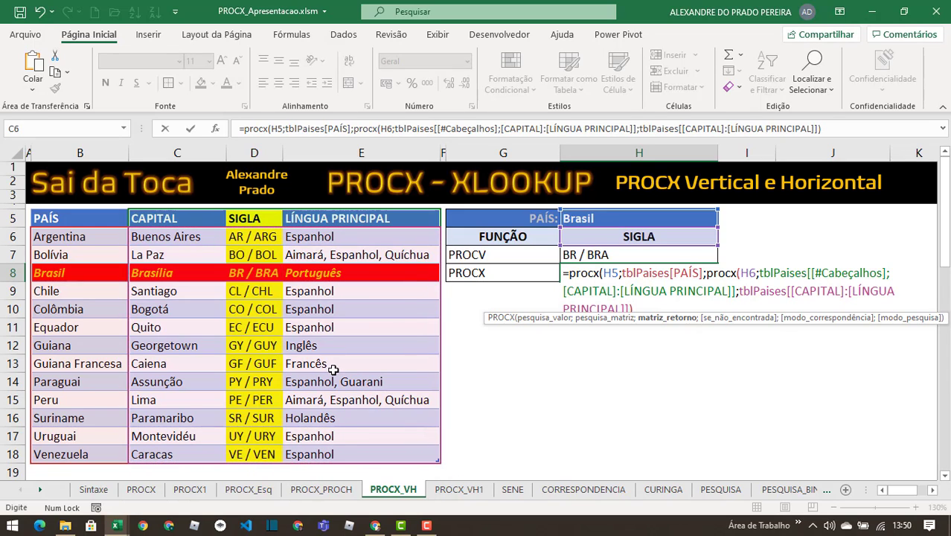
type(")")
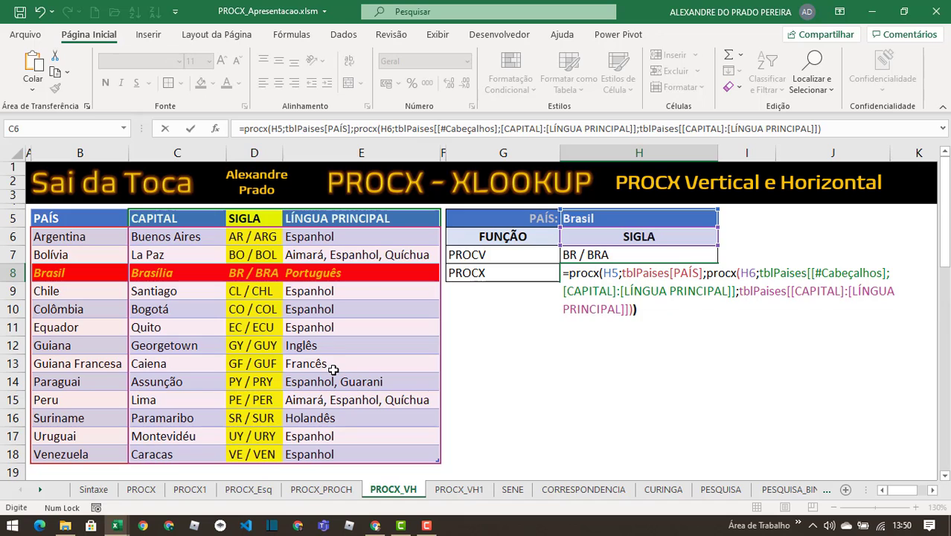
key("Return")
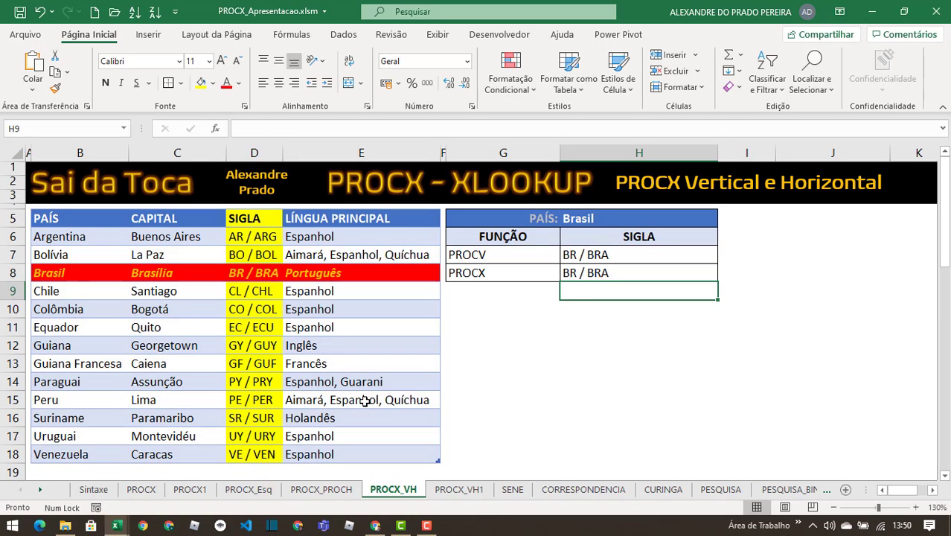
Copy the nested PROCX out of the formula in H8 and enter it as a separate formula in G11.
left_click(587, 273)
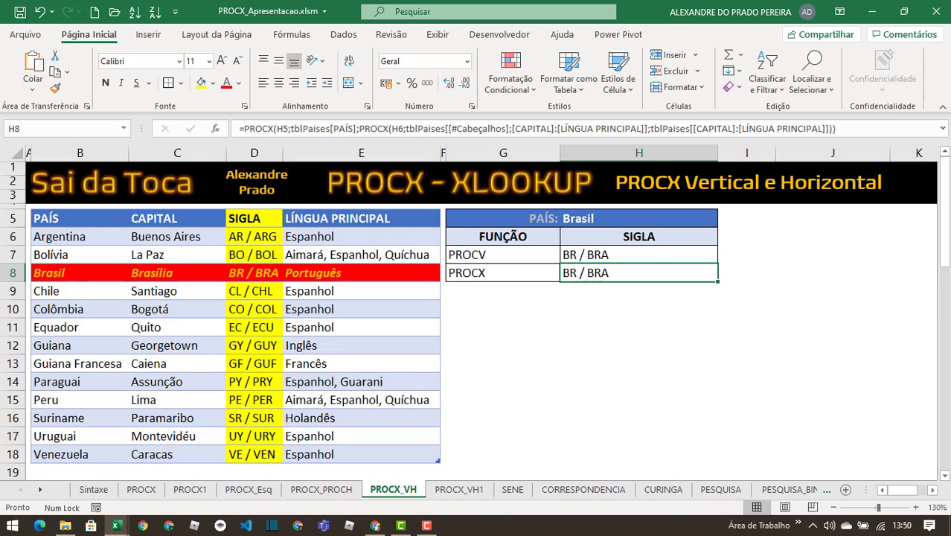
left_click_drag(360, 128, 833, 130)
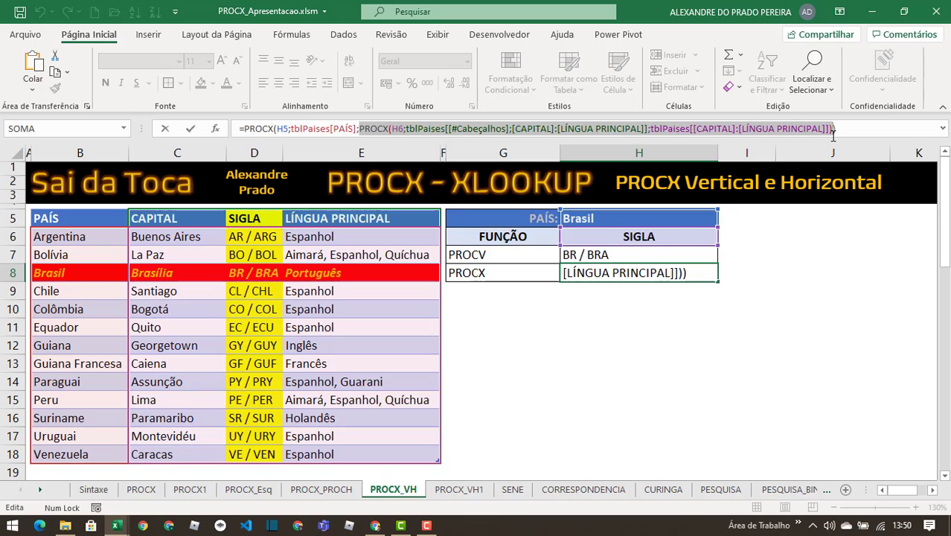
key("Return")
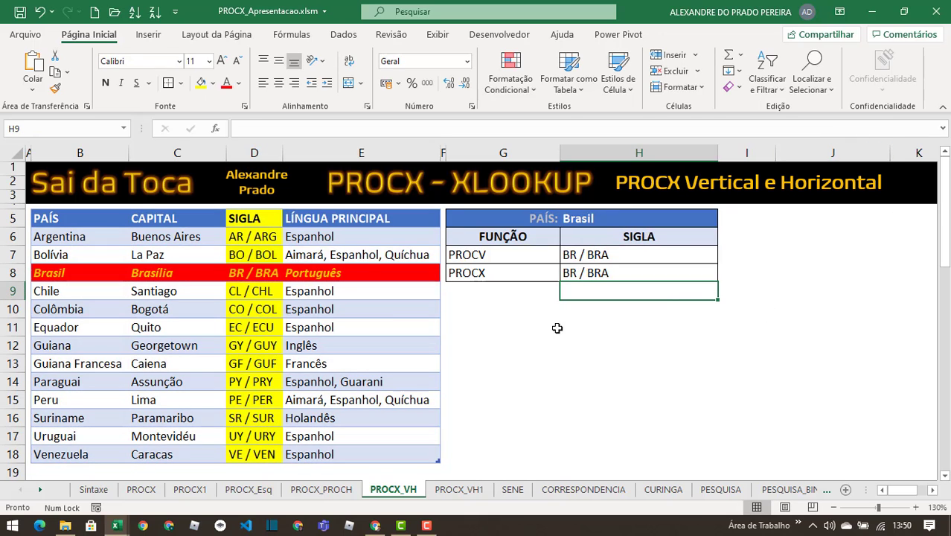
left_click(519, 321)
type("=")
key("ctrl+v")
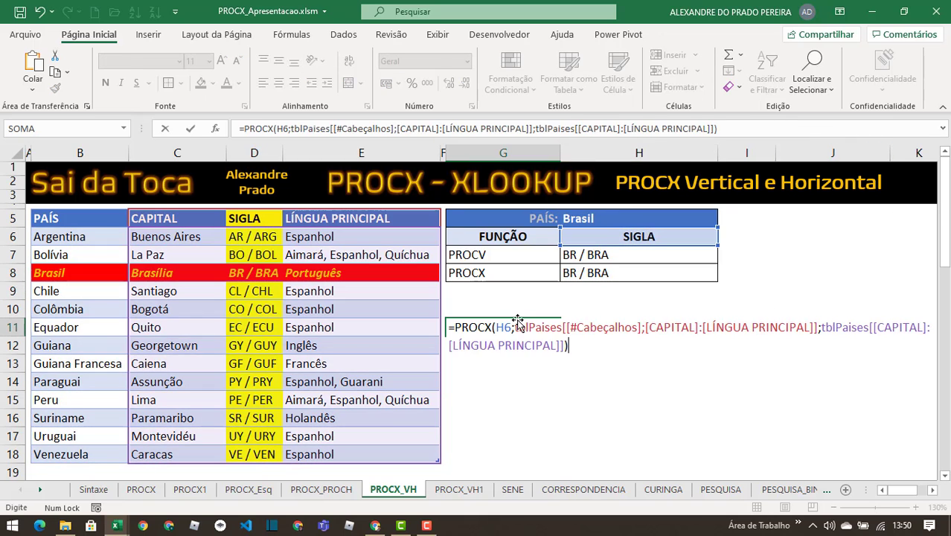
key("Return")
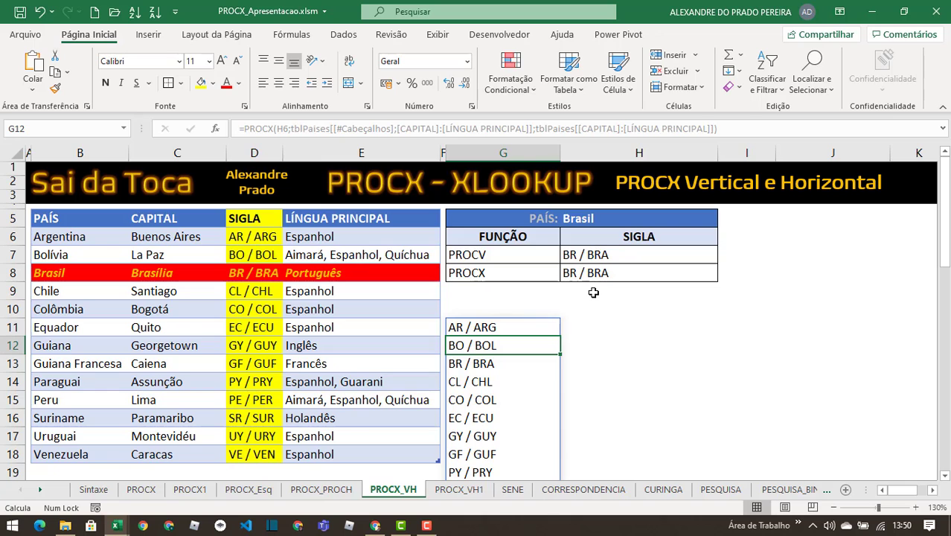
Test the spilled list from G11 by setting the field in H6 to CAPITAL and reviewing the list.
scroll(503, 339, "down", 3)
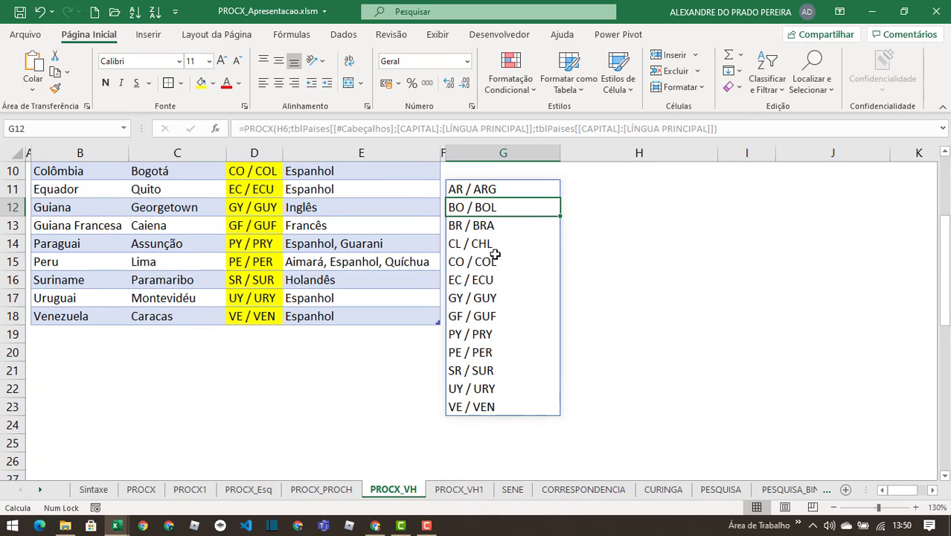
scroll(500, 297, "up", 2)
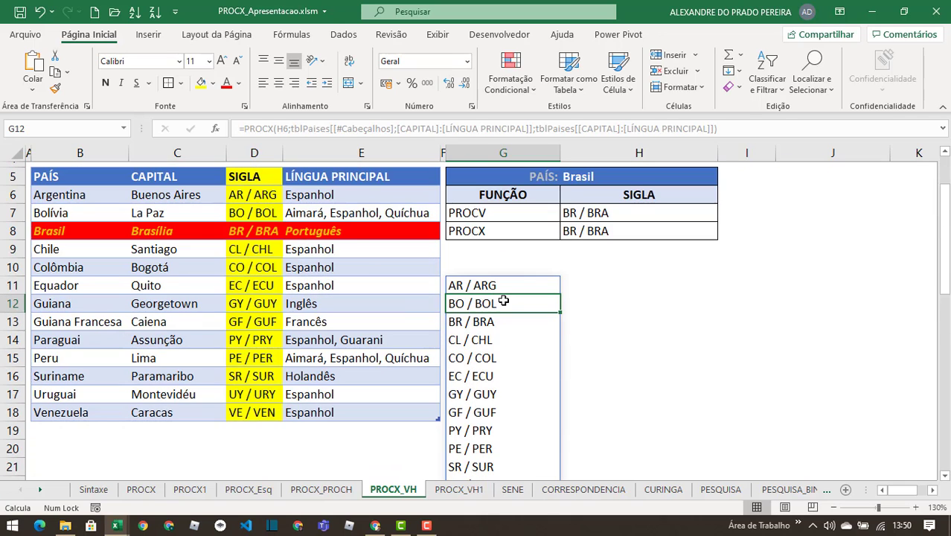
left_click(625, 190)
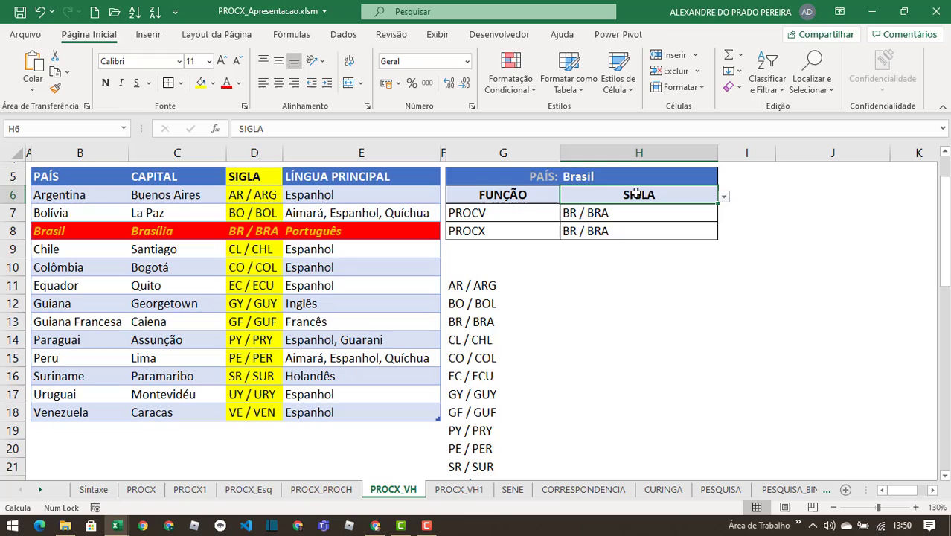
left_click(723, 197)
left_click(625, 208)
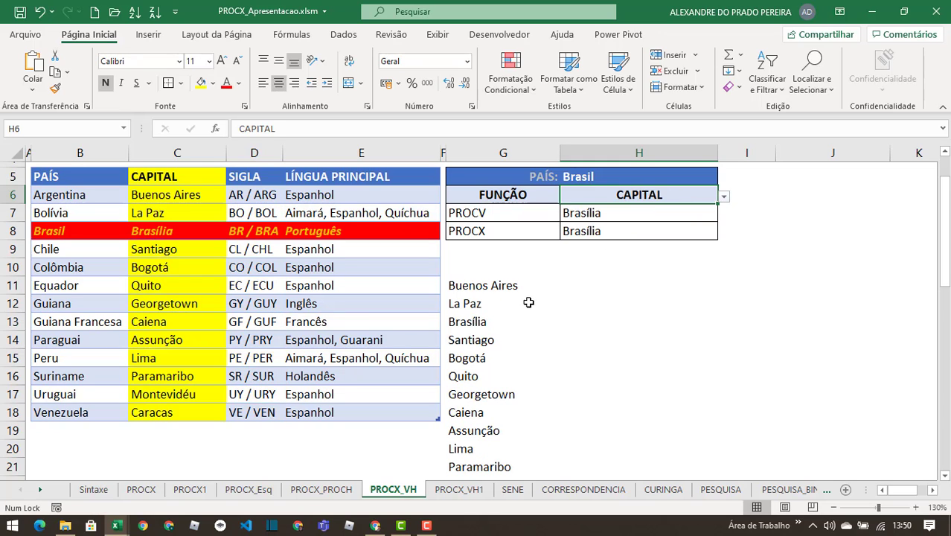
scroll(483, 325, "down", 2)
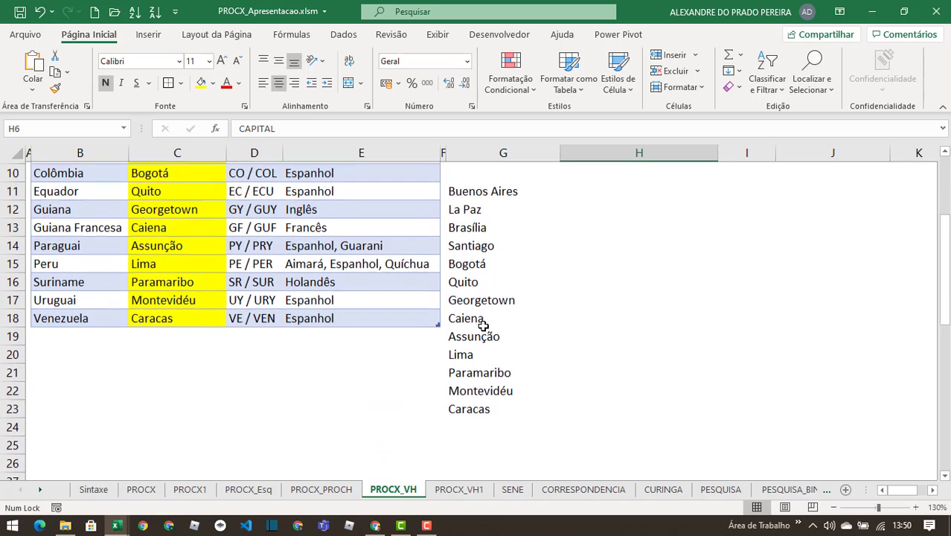
scroll(483, 322, "up", 3)
Examine the formula in H8, focusing on the nested PROCX that serves as its return array.
double_click(579, 273)
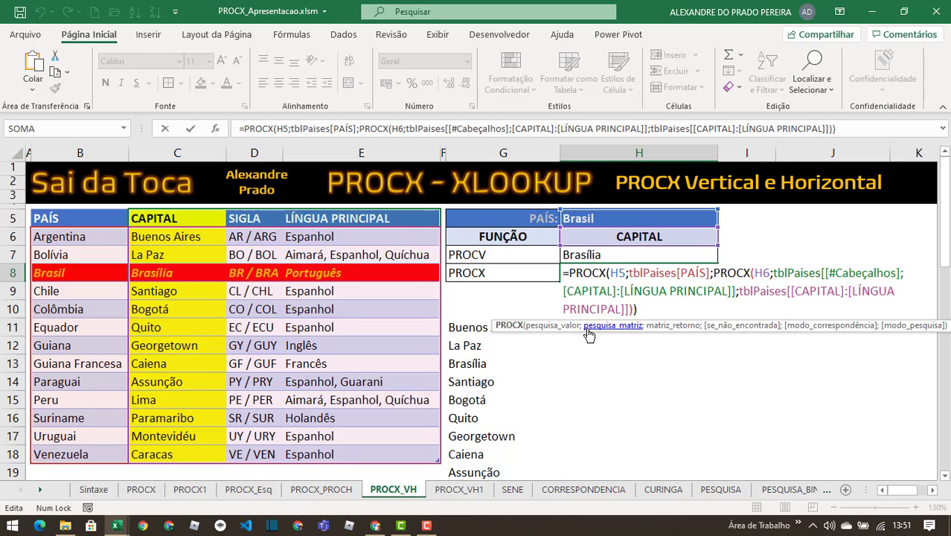
key("Return")
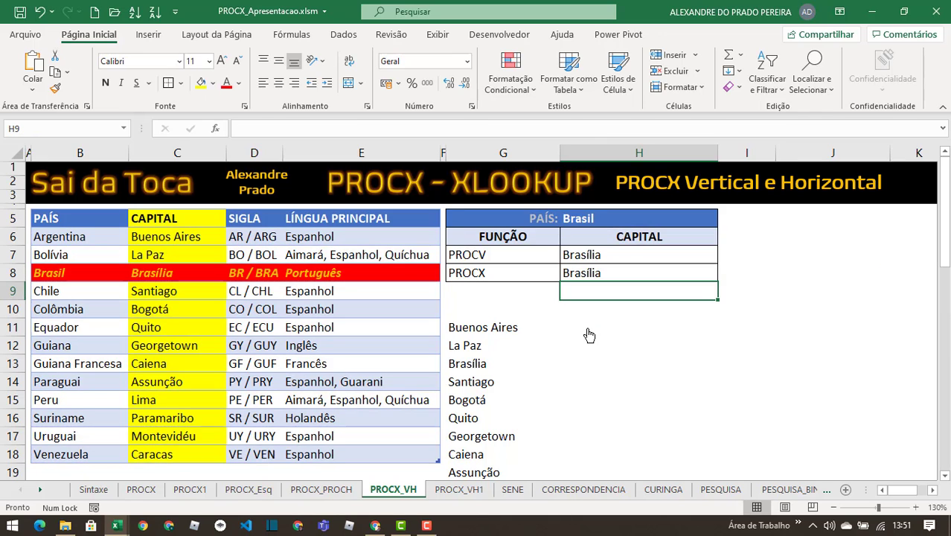
left_click(591, 273)
double_click(591, 273)
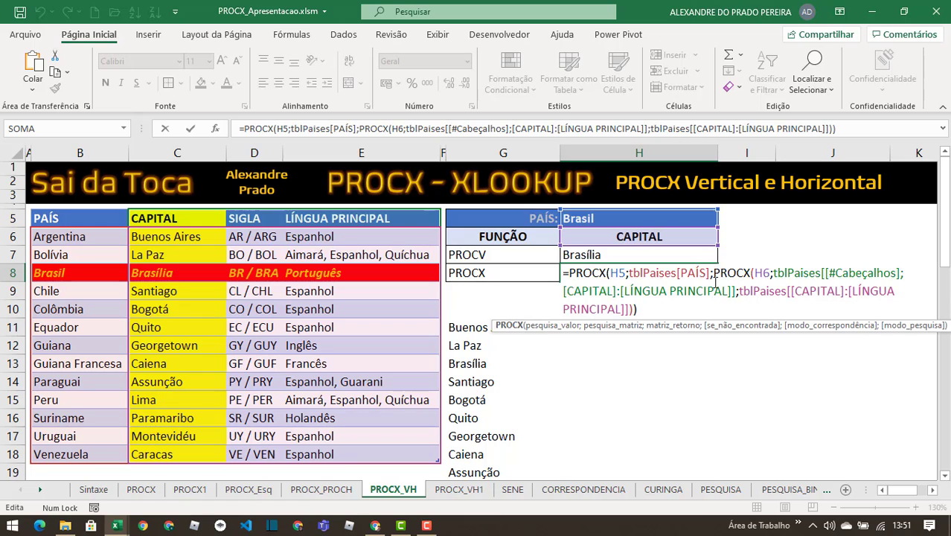
left_click_drag(713, 275, 635, 313)
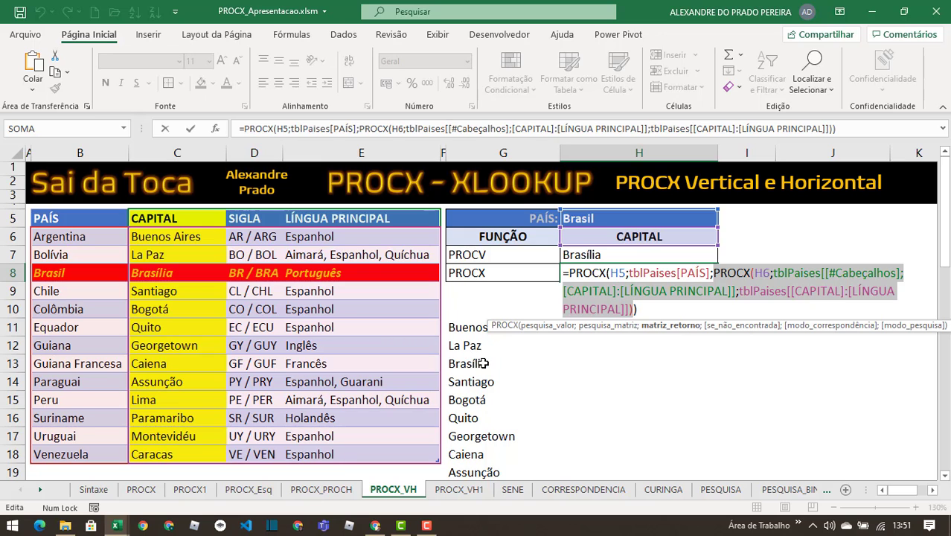
key("Return")
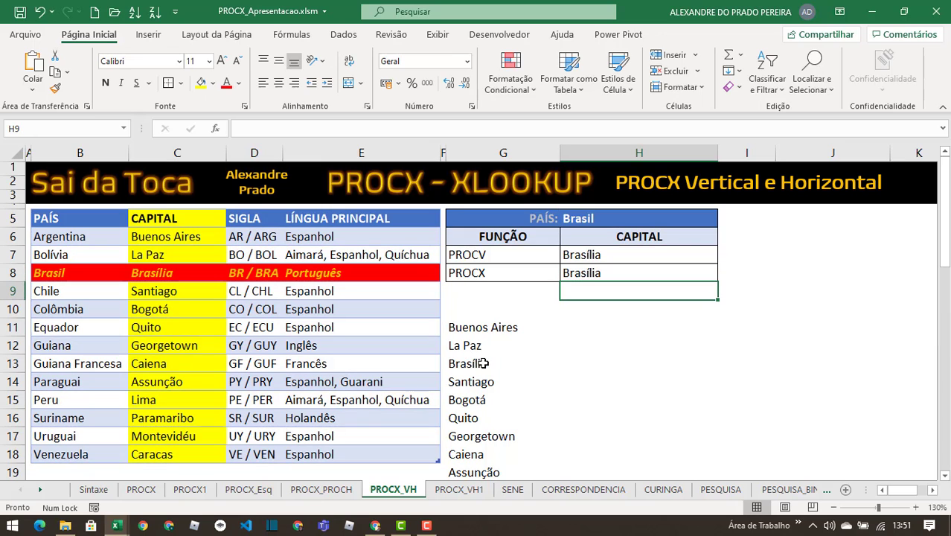
Delete the test formula in G11 and set the field in H6 to LÍNGUA PRINCIPAL.
left_click(467, 327)
key("Delete")
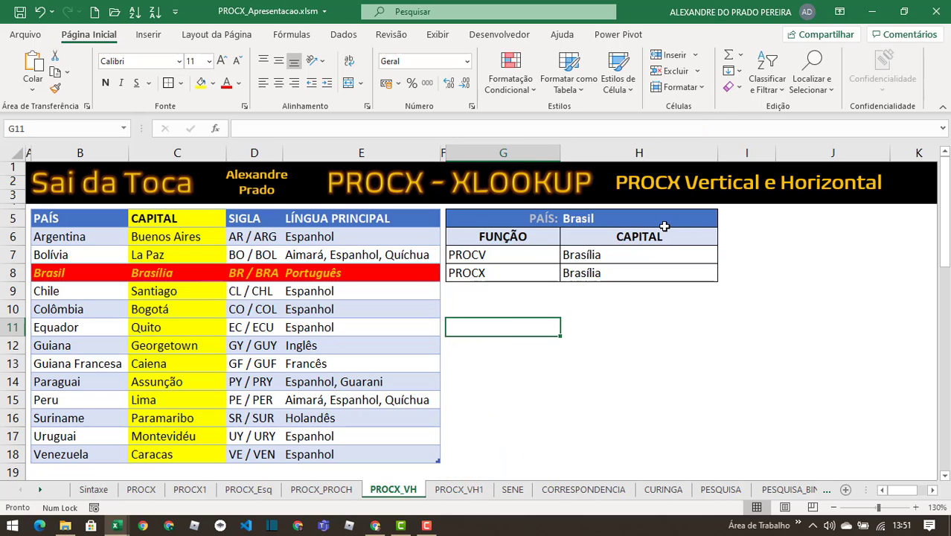
left_click(666, 238)
left_click(723, 238)
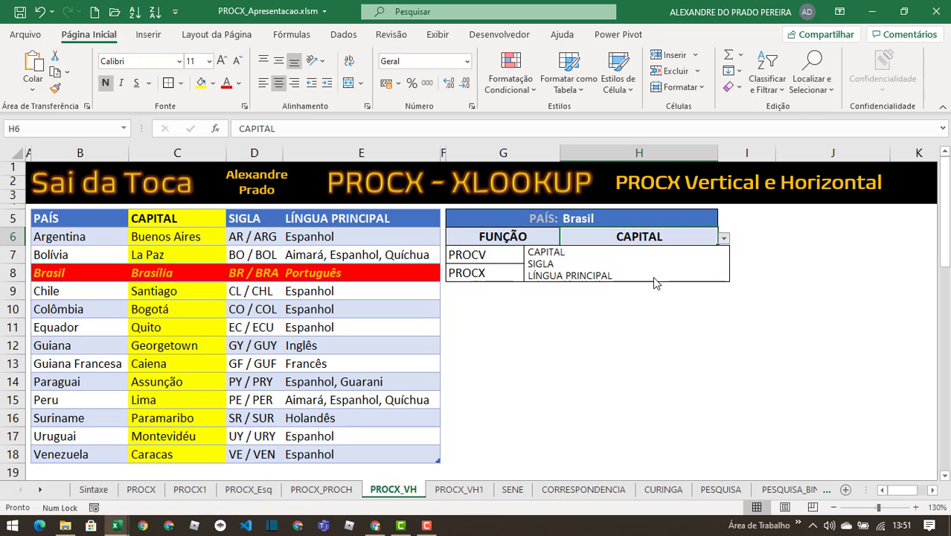
left_click(634, 276)
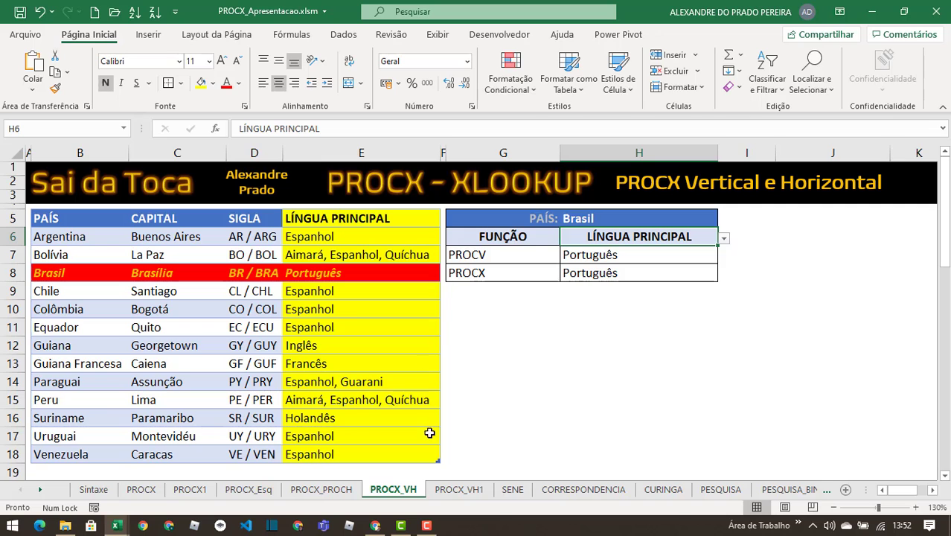
Open the PROCX_VH1 sheet with the profit and loss statement.
left_click(455, 490)
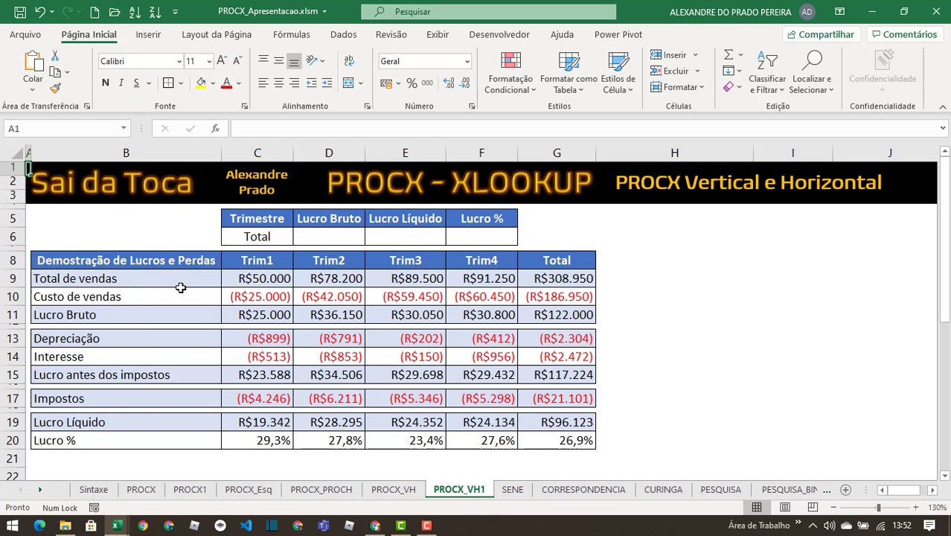
Review the empty profit result cells in row 6 and set the quarter in C6 to Trim1.
left_click(340, 233)
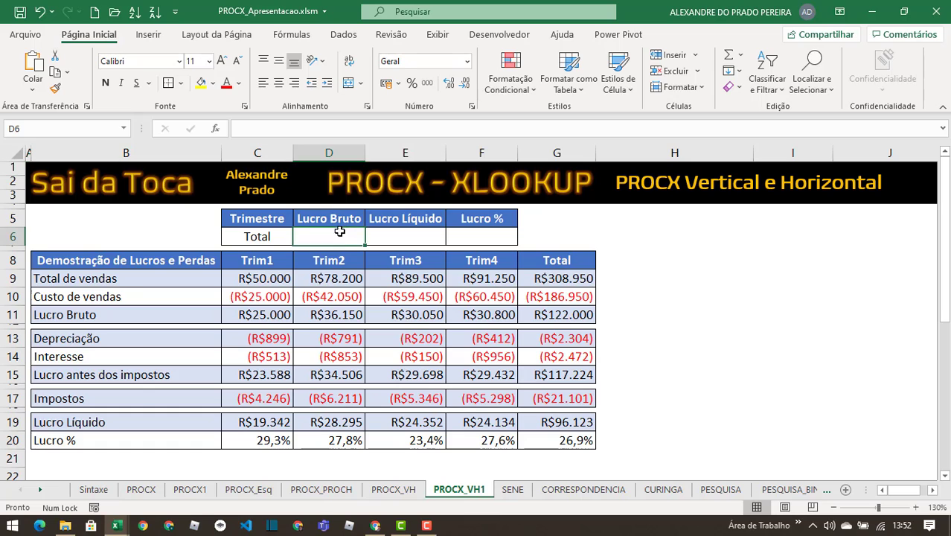
left_click(393, 237)
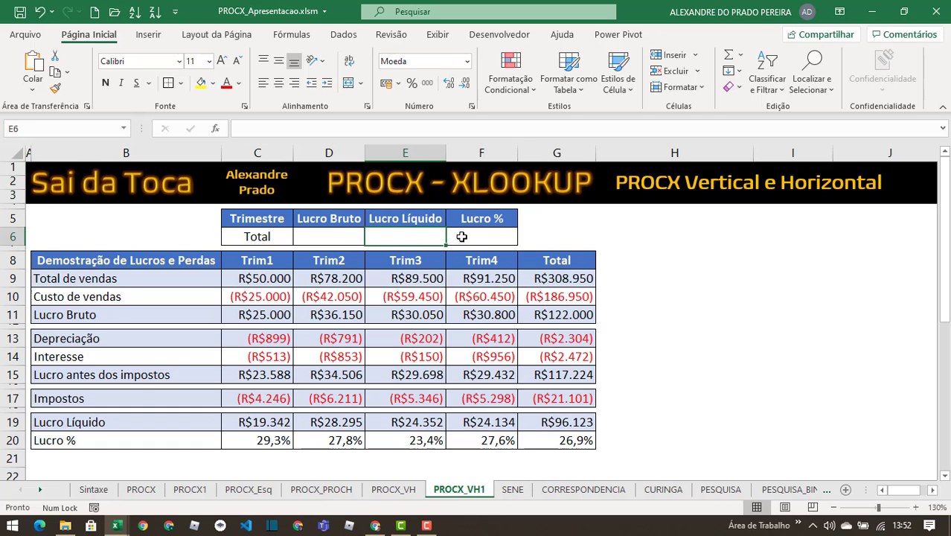
left_click(461, 236)
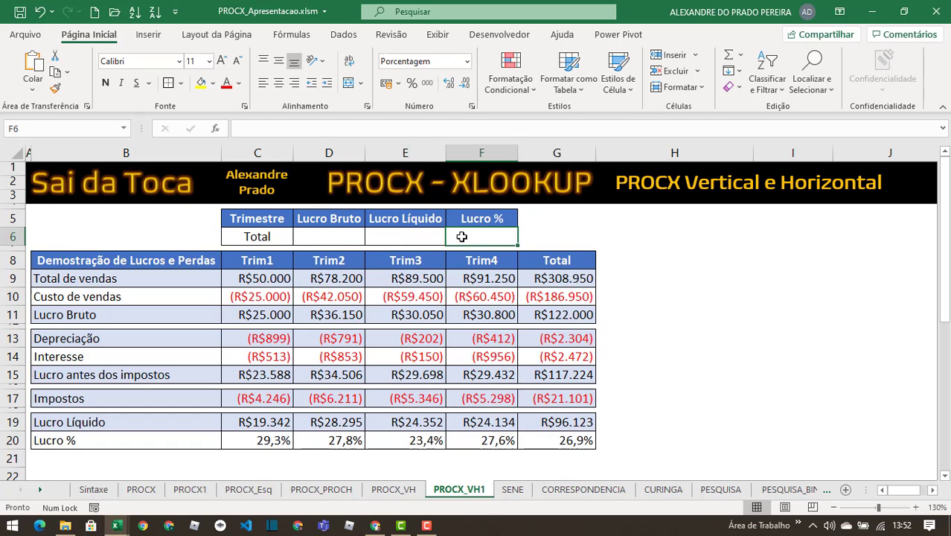
left_click(266, 237)
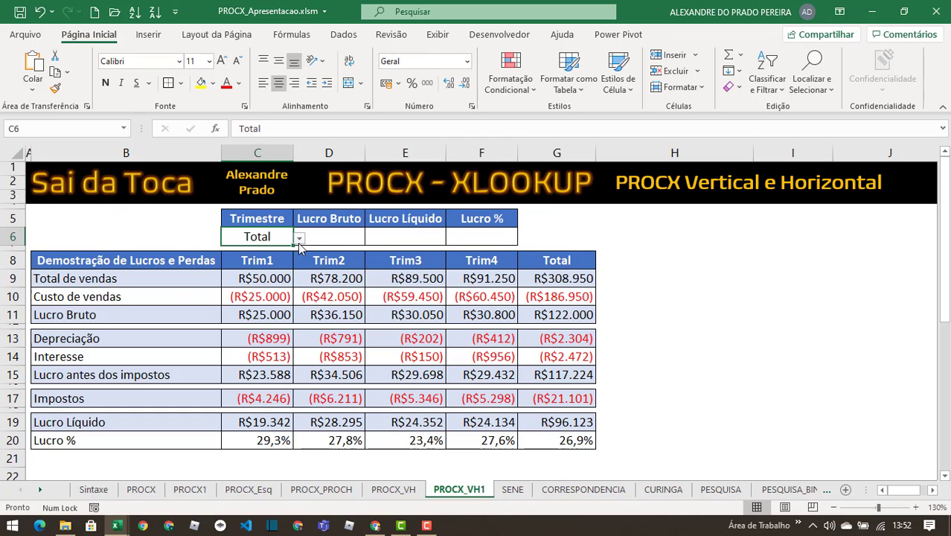
left_click(299, 238)
left_click(253, 253)
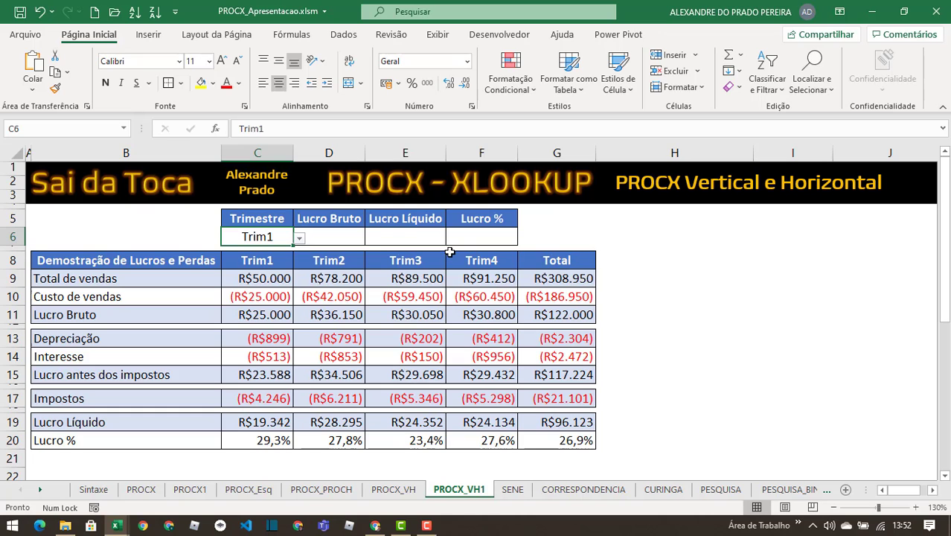
Start a PROCX formula in D6 that looks up D5 in the absolute range $B$9:$B$20.
left_click(339, 236)
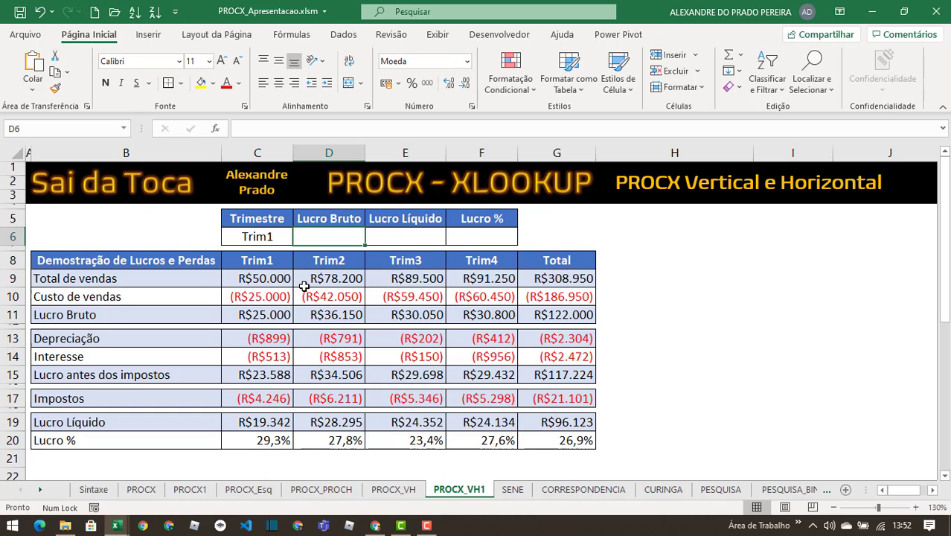
type("=pro")
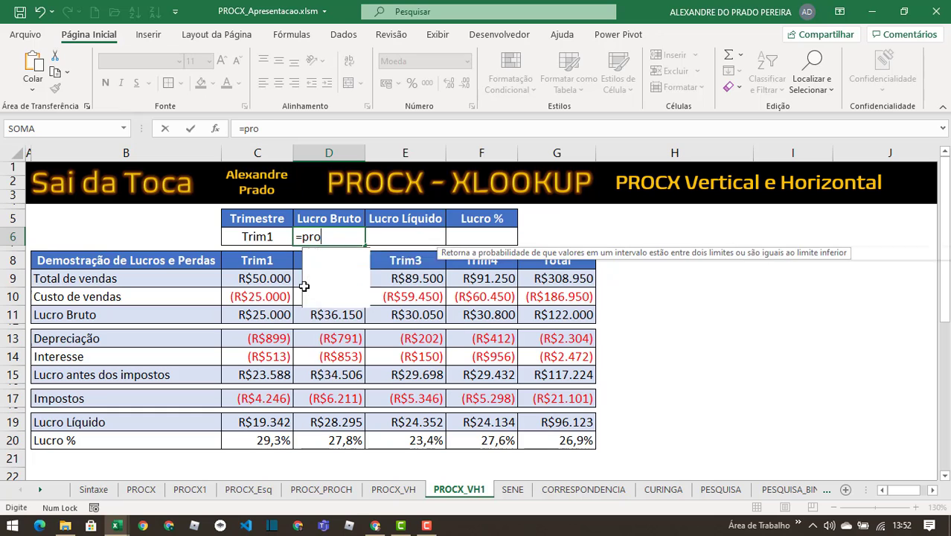
type("cx")
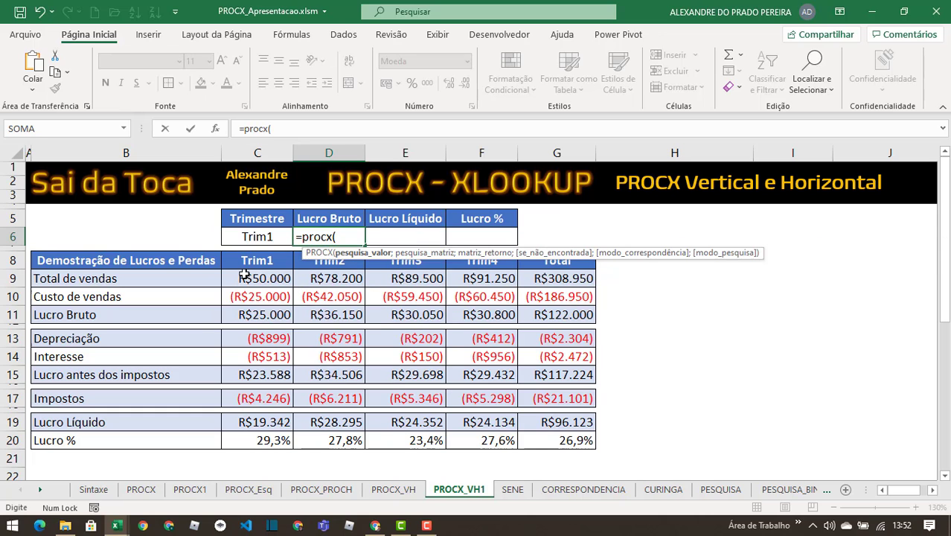
left_click(315, 215)
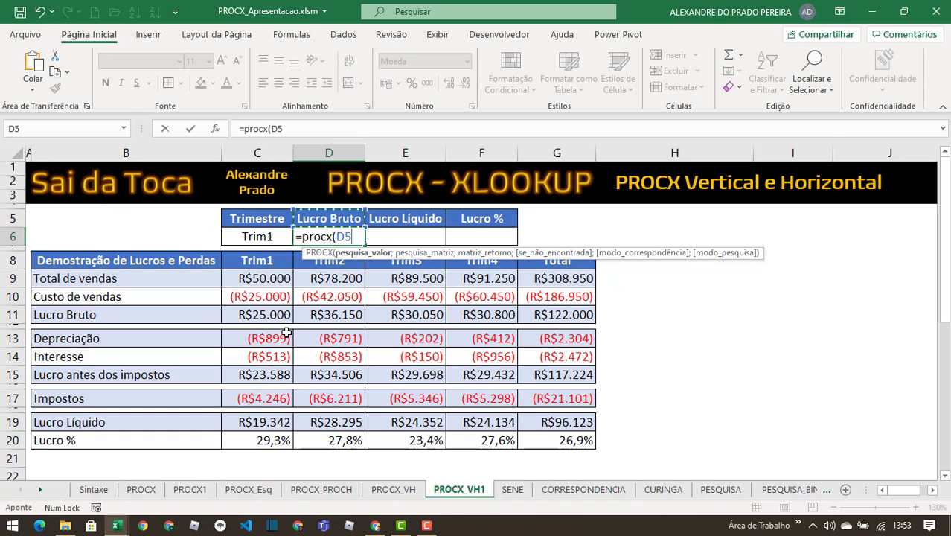
type(";")
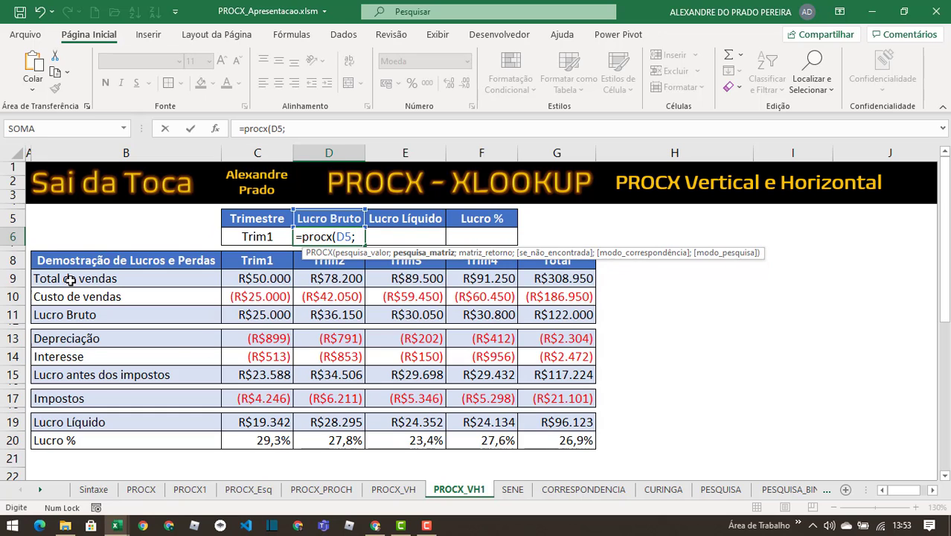
left_click_drag(69, 280, 66, 444)
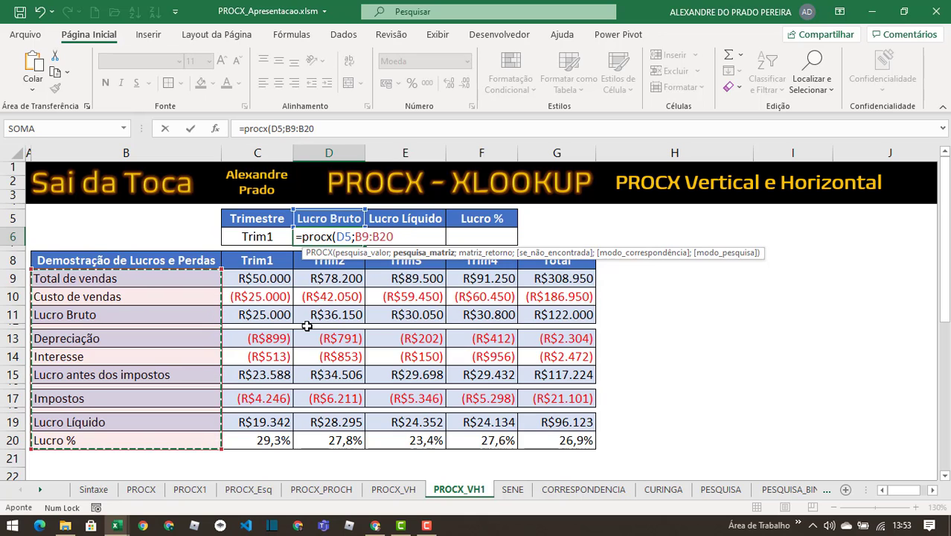
key("F4")
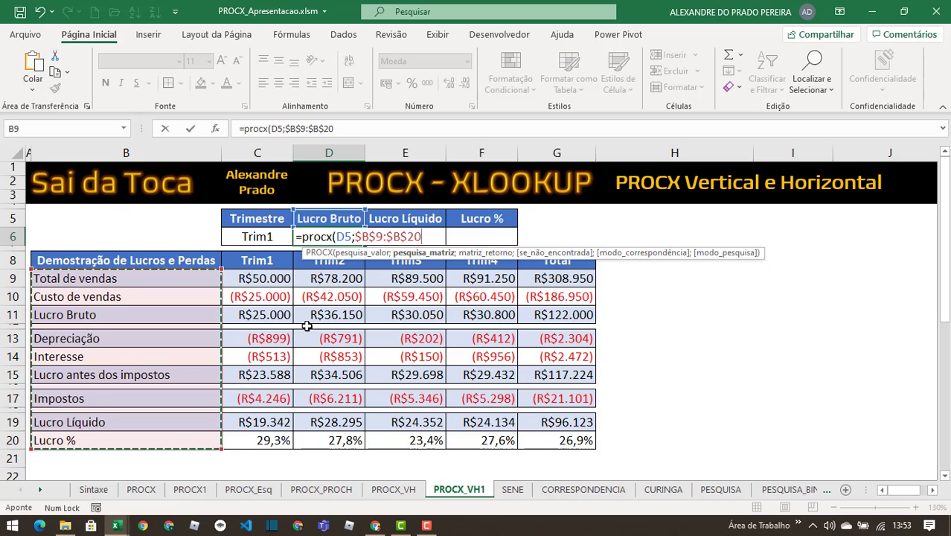
type(";")
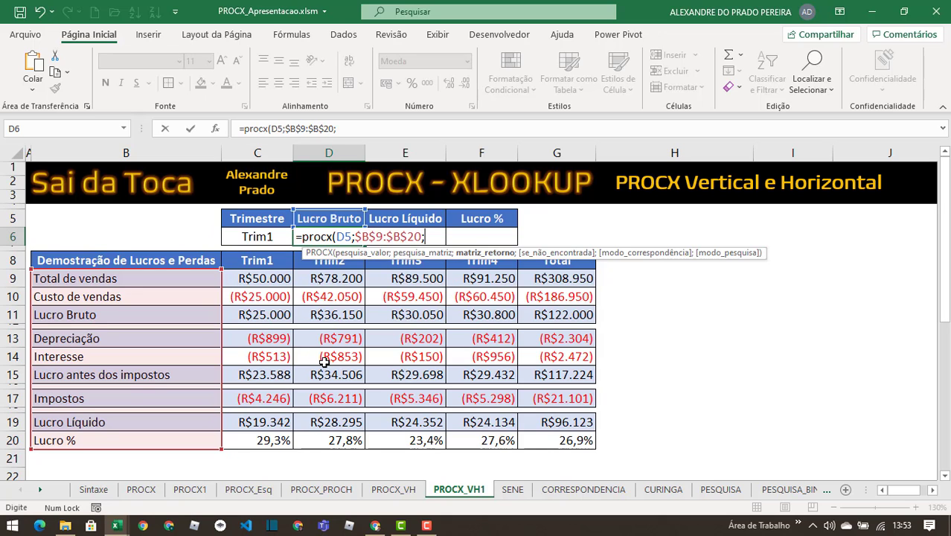
Complete the D6 formula with a nested PROCX as return array, looking up $C$6 in $C$8:$G$8 and returning $C$9:$G$20.
type("procx")
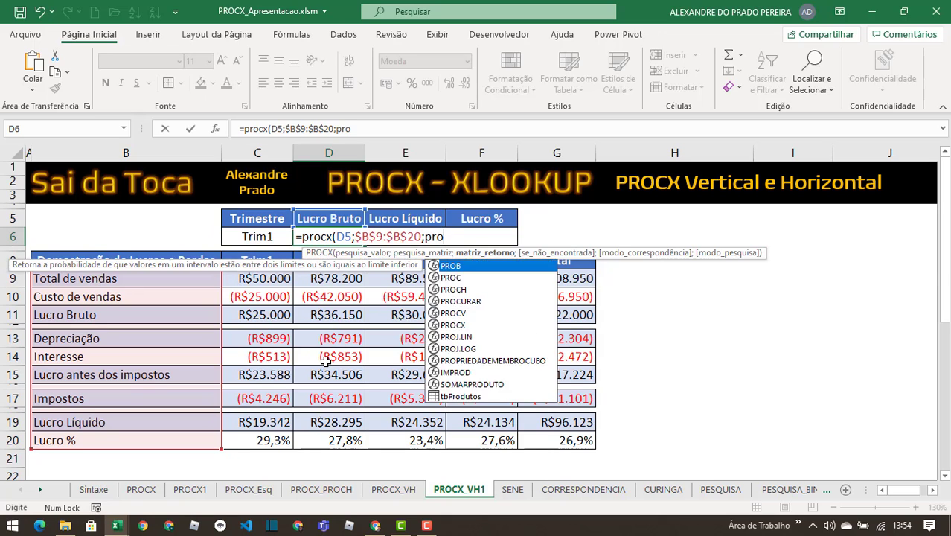
type("(")
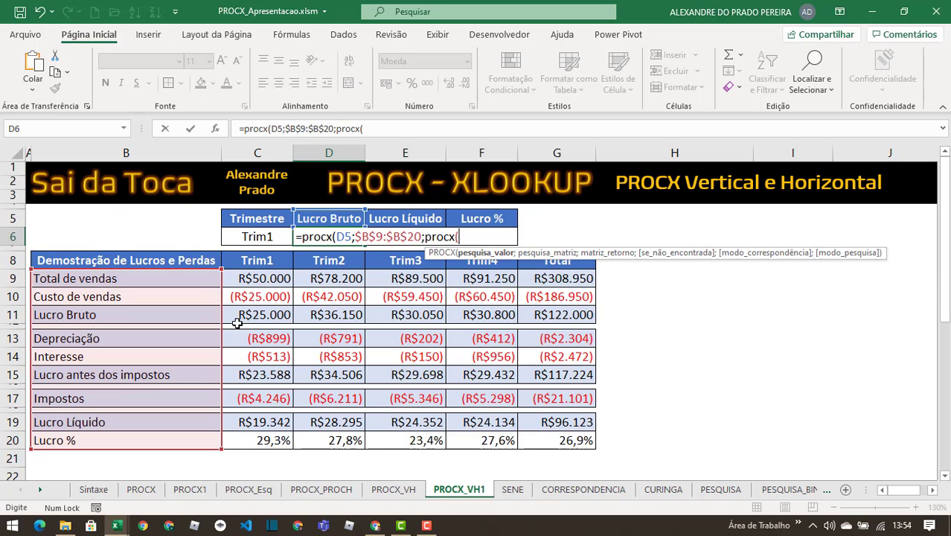
left_click(244, 239)
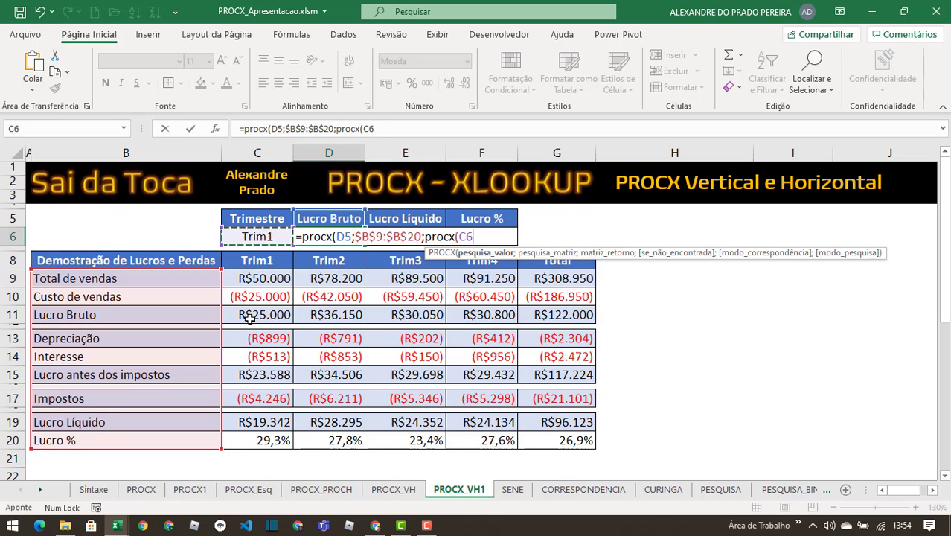
key("F4")
type(";")
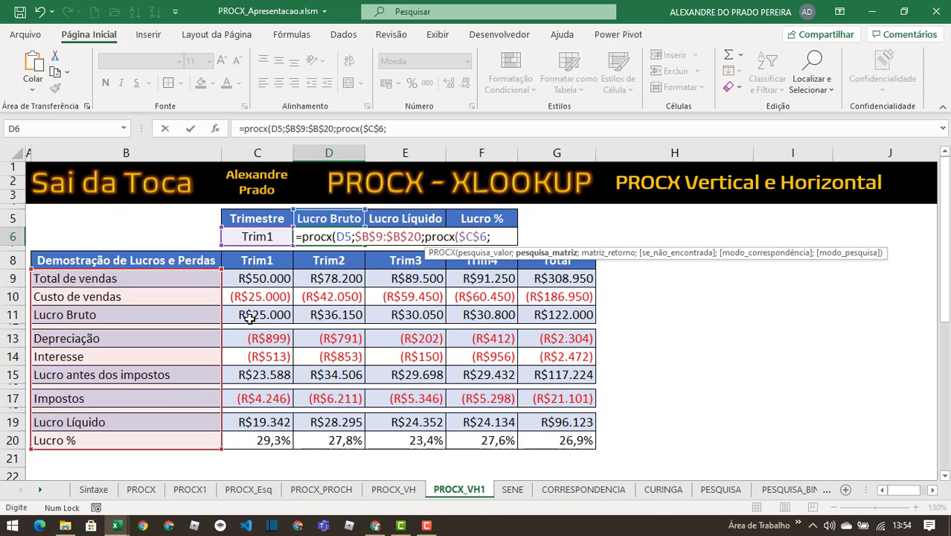
left_click(259, 268)
left_click_drag(260, 267, 528, 268)
key("F4")
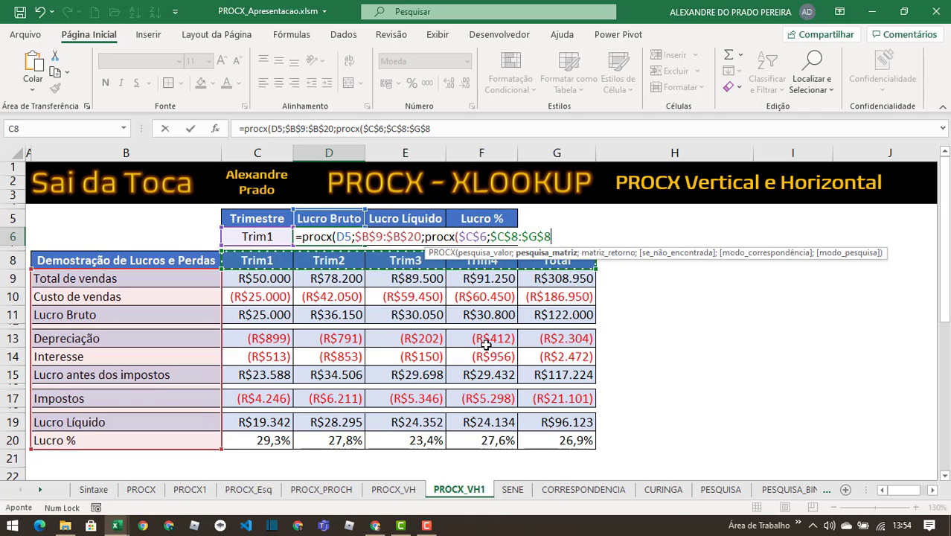
type(";")
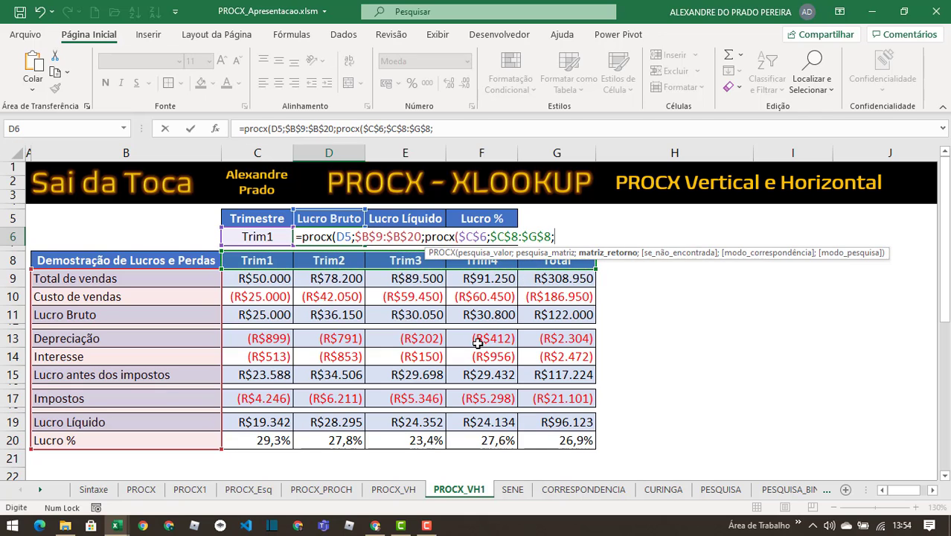
left_click_drag(244, 285, 544, 440)
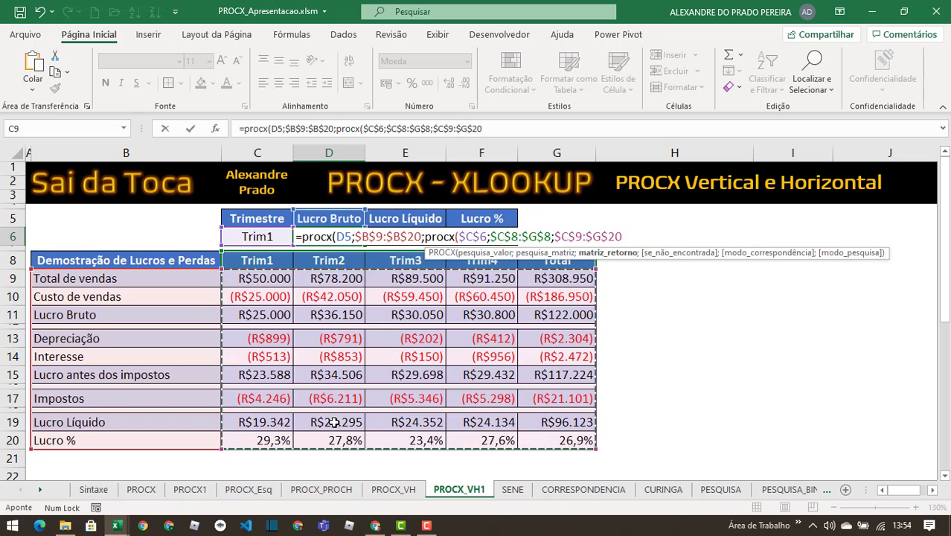
type("))")
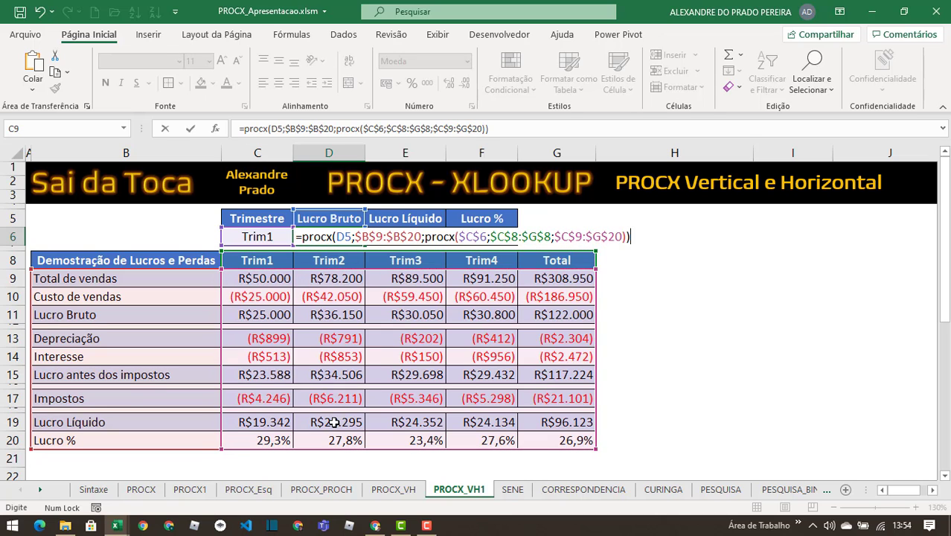
key("Return")
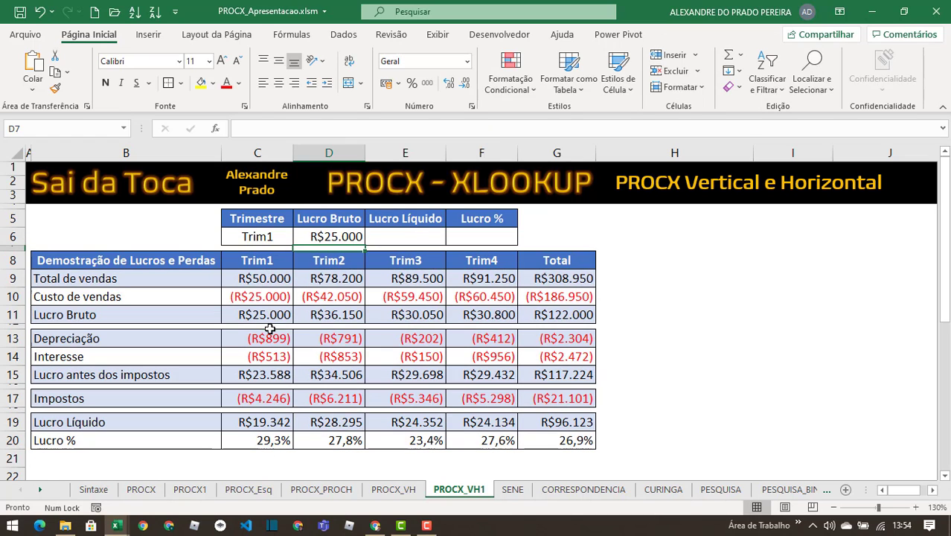
Test the gross profit formula by setting the quarter in C6 to Trim2.
left_click(256, 237)
left_click(299, 238)
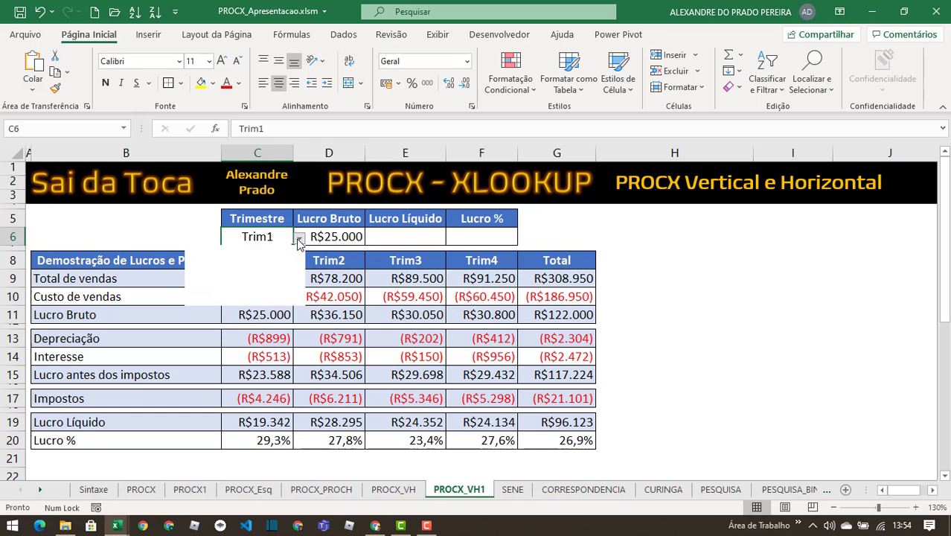
left_click(268, 264)
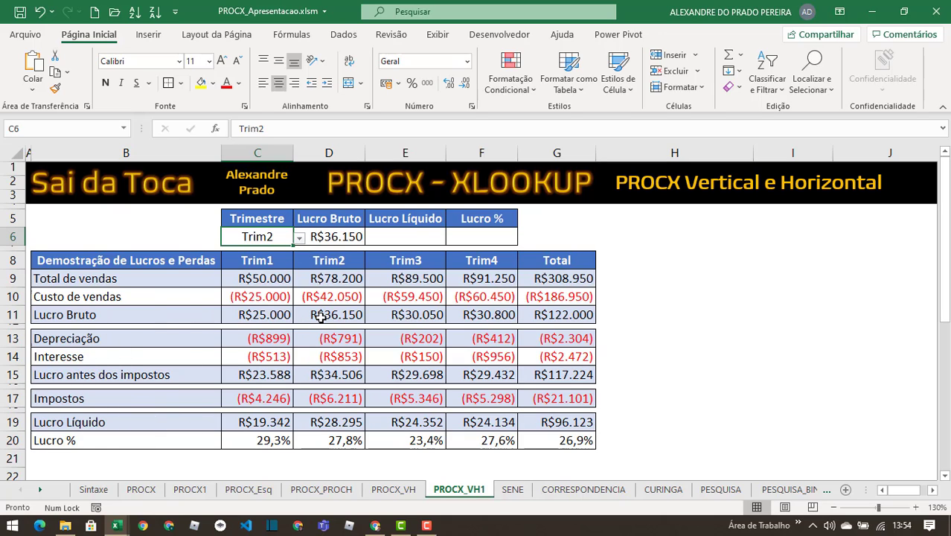
Copy the D6 formula across to F6 and format F6 as a percentage with one decimal place.
left_click(316, 238)
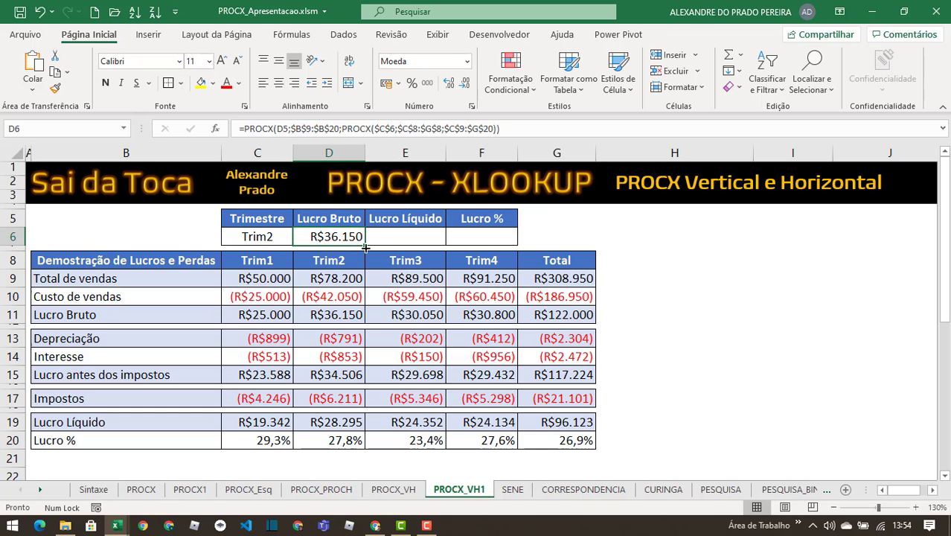
left_click_drag(365, 248, 514, 238)
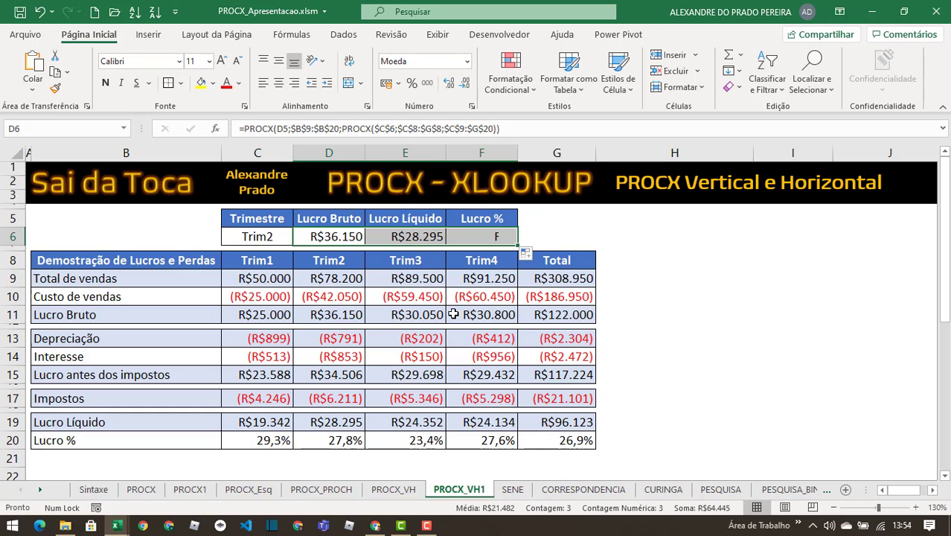
left_click(473, 236)
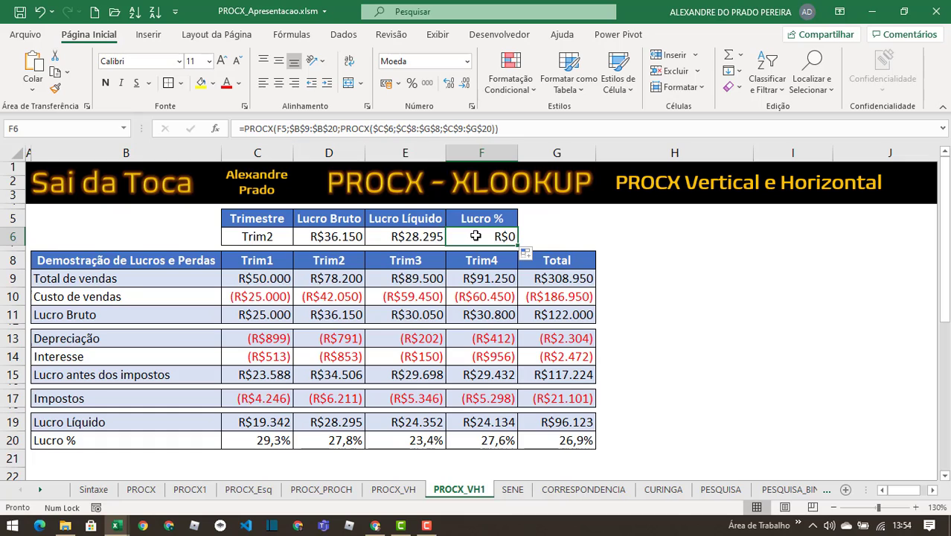
key("ctrl+shift+5")
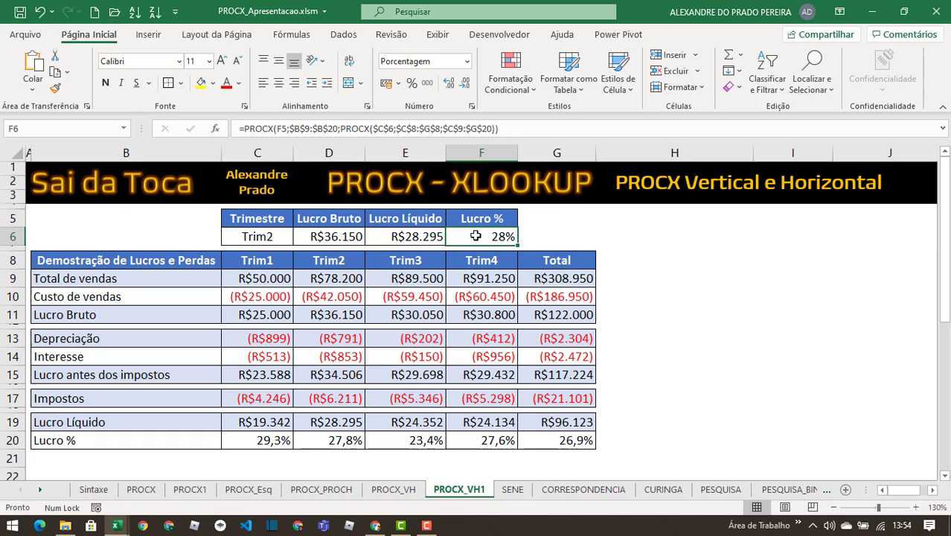
left_click(448, 84)
Set the period in C6 to Total to test all three profit lookups.
left_click(283, 242)
left_click(299, 236)
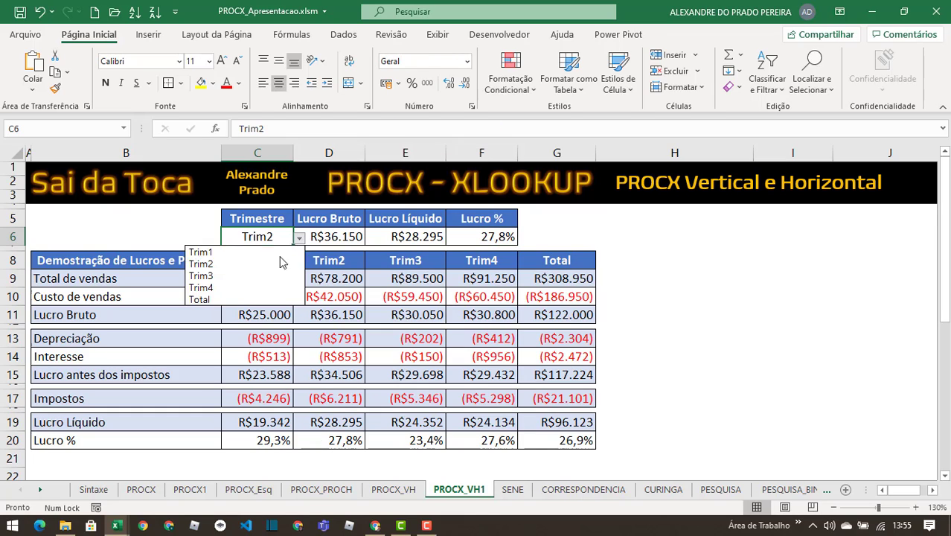
left_click(225, 299)
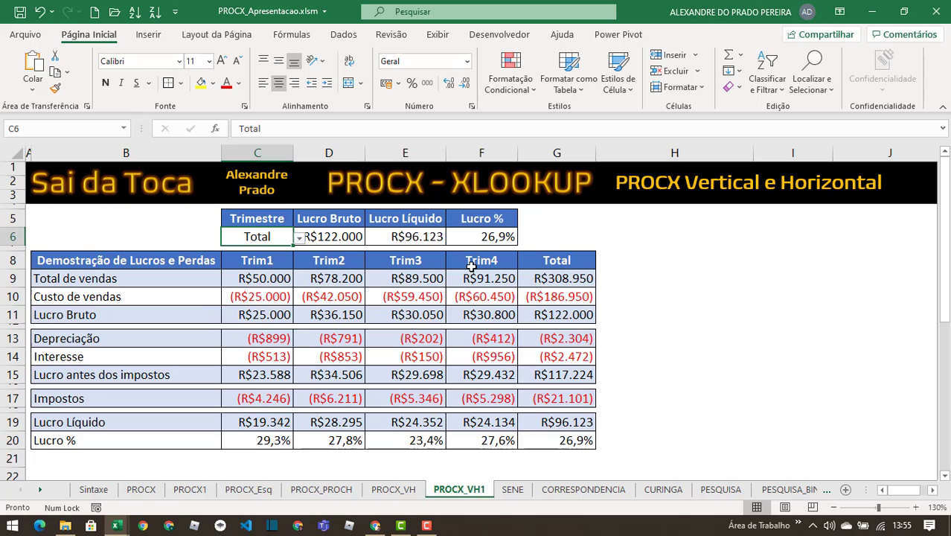